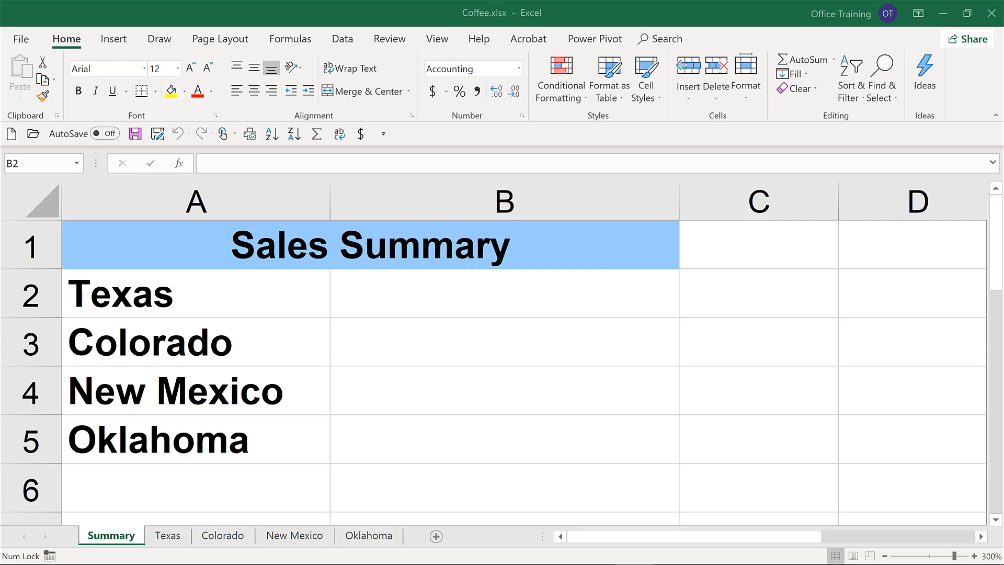
Link the Texas cell B2 on the Summary sheet to total I10 on the Texas sheet, and inspect the resulting formula
left_click(112, 536)
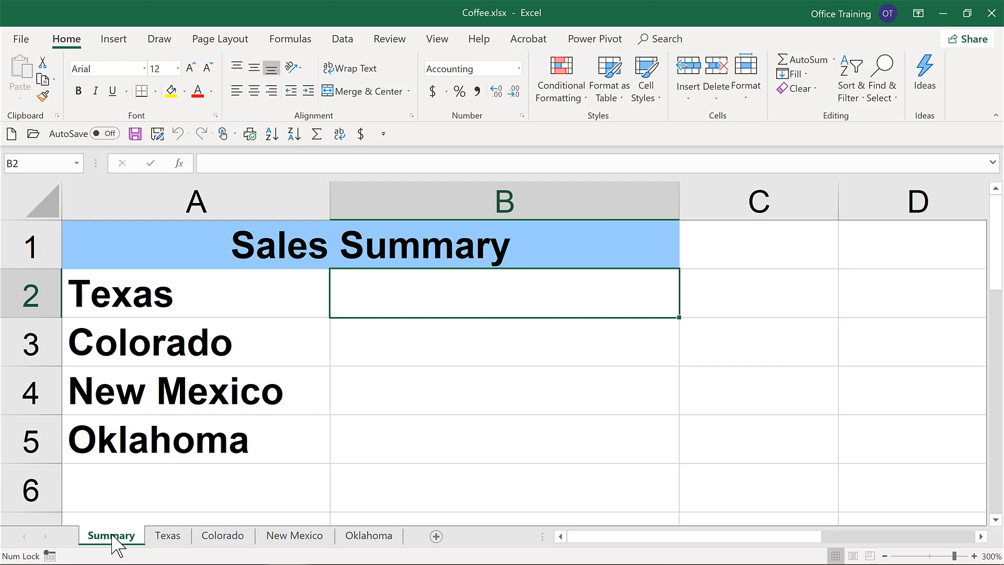
left_click(171, 536)
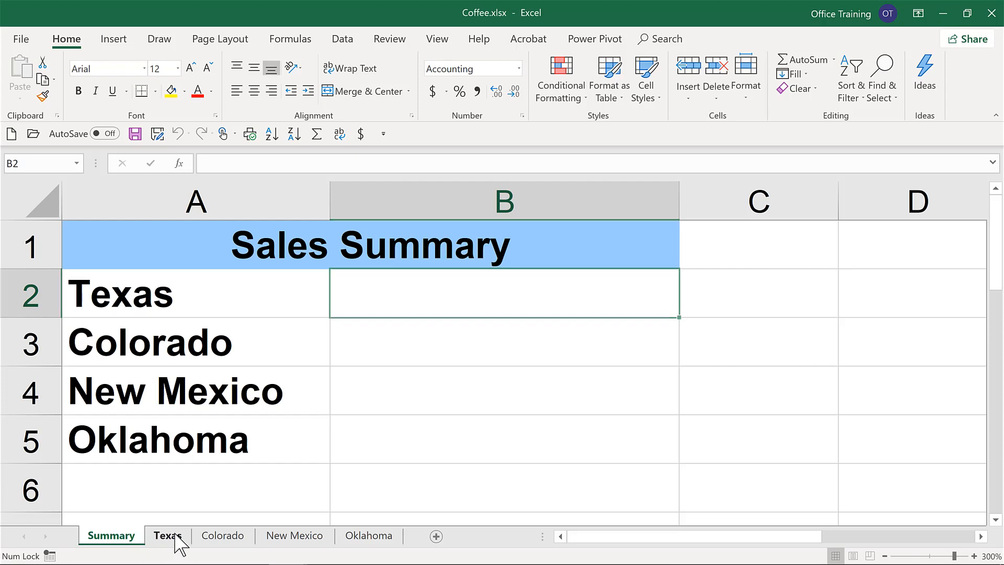
left_click(111, 537)
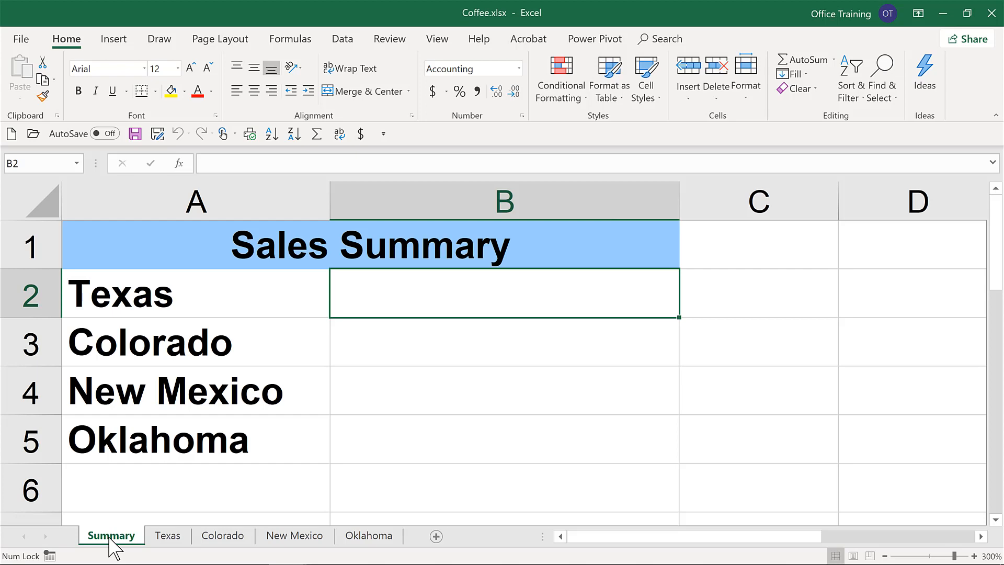
type("=")
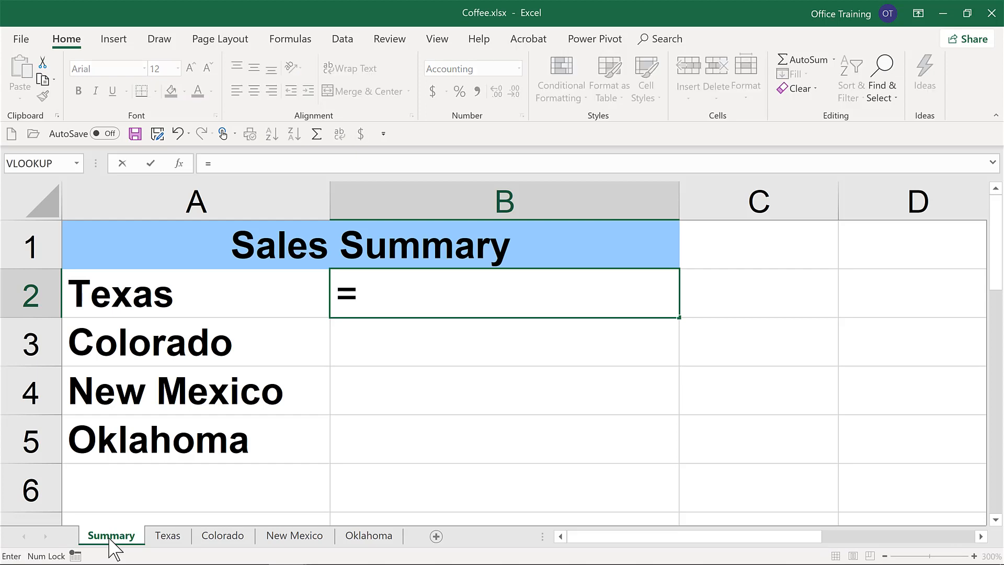
left_click(167, 537)
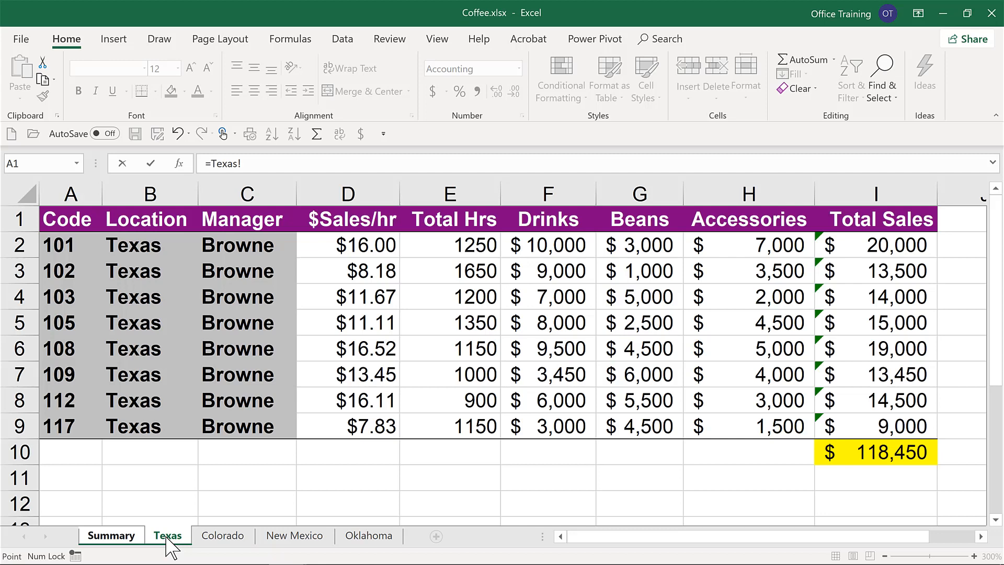
left_click(876, 454)
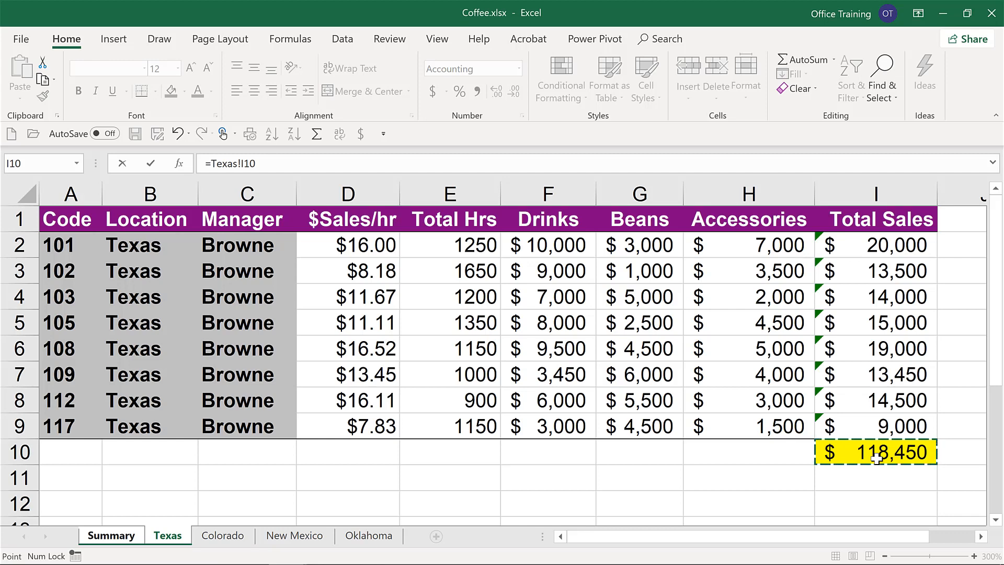
key("Return")
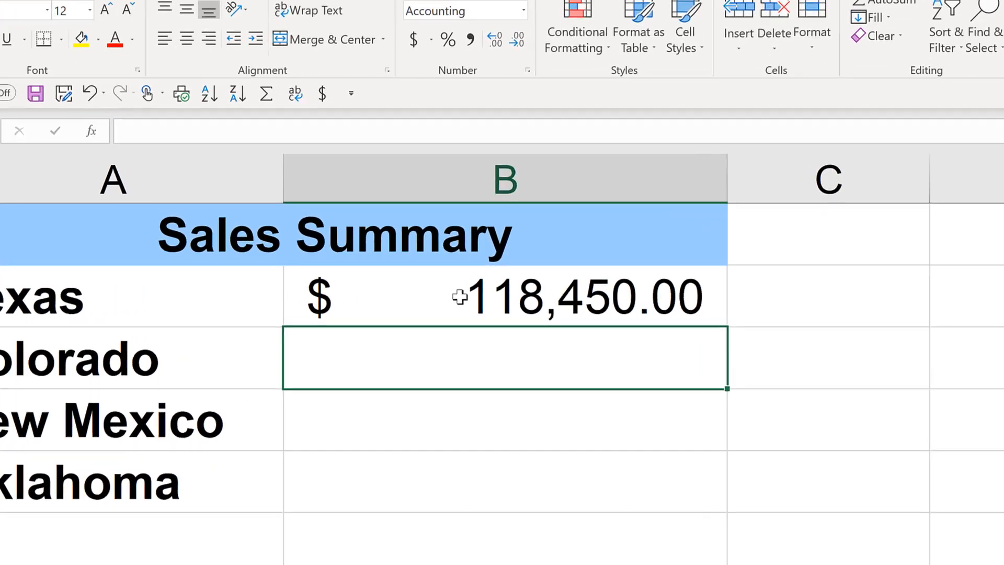
left_click(468, 294)
double_click(470, 294)
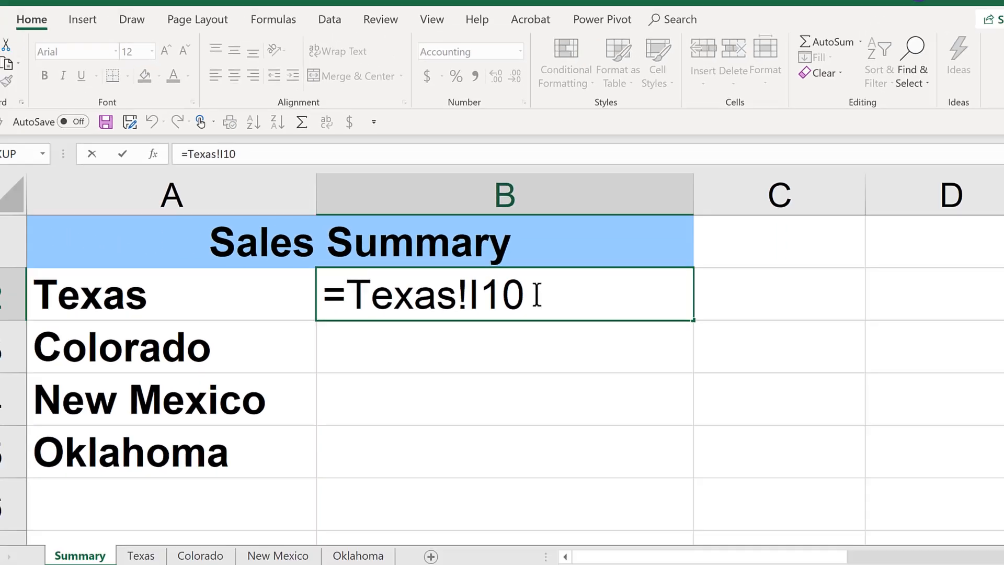
key("Return")
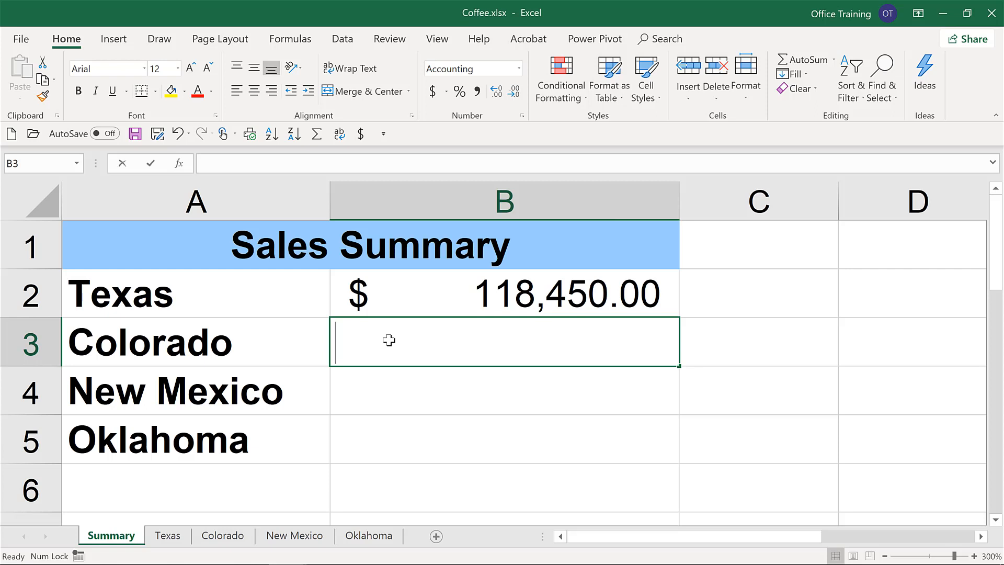
Enter a SUM of I2:I6 from the Colorado sheet in Summary cell B3, and inspect the resulting formula
type("=sum(")
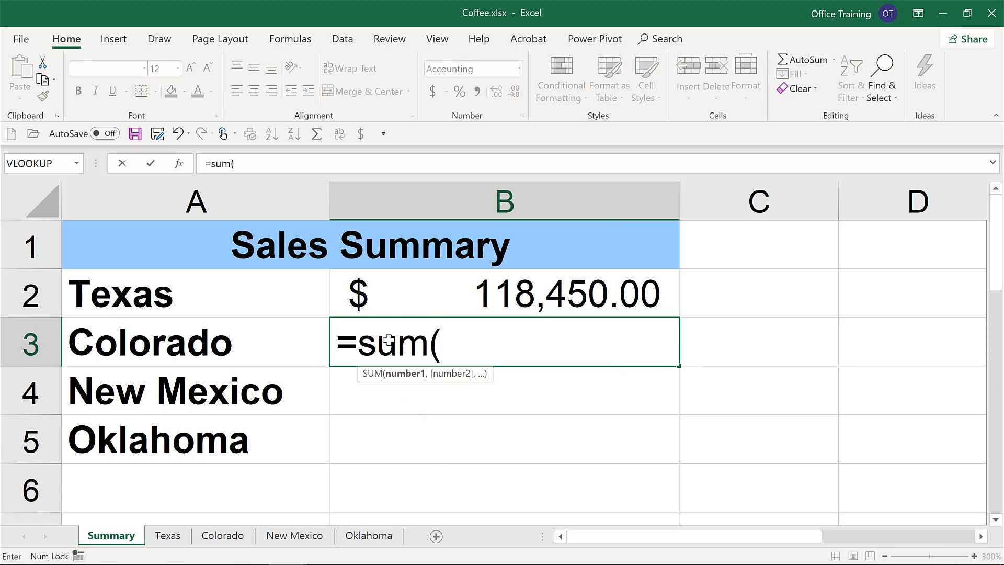
left_click(228, 537)
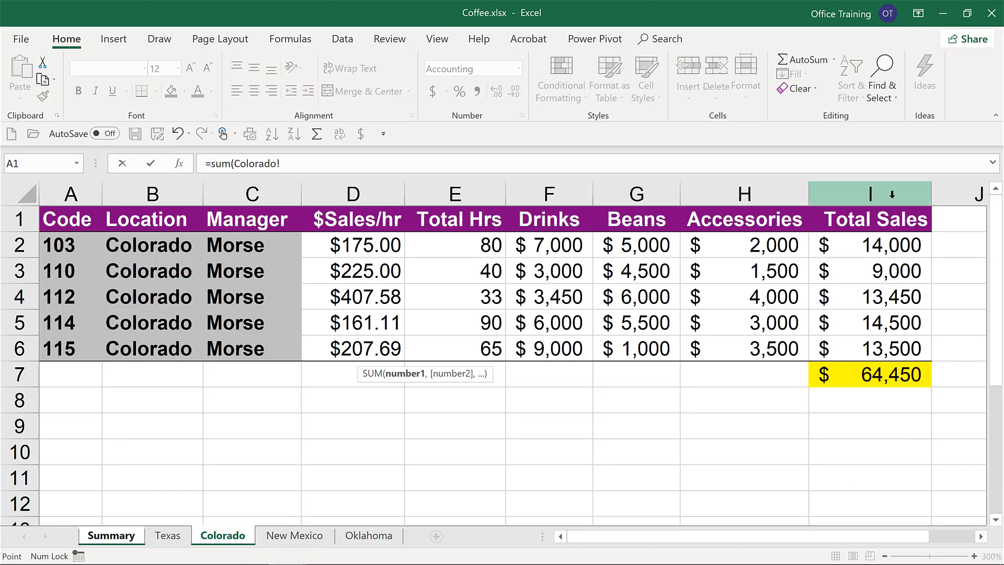
left_click_drag(873, 244, 870, 348)
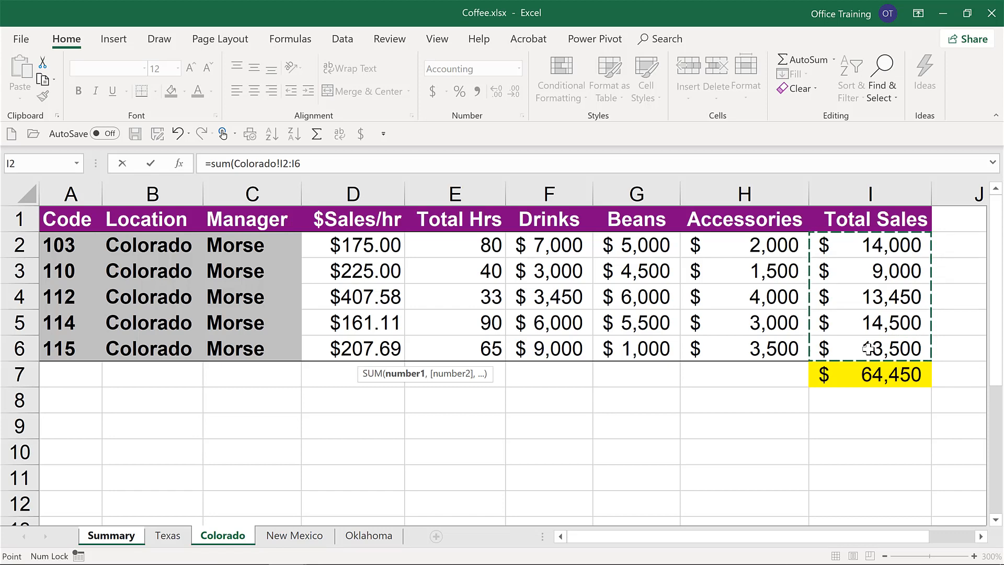
key("Return")
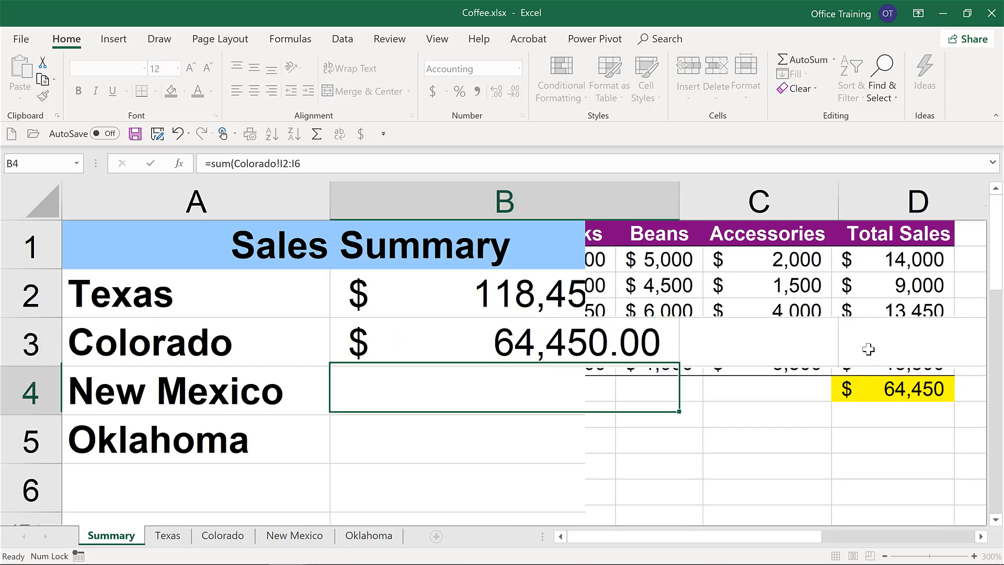
left_click(424, 339)
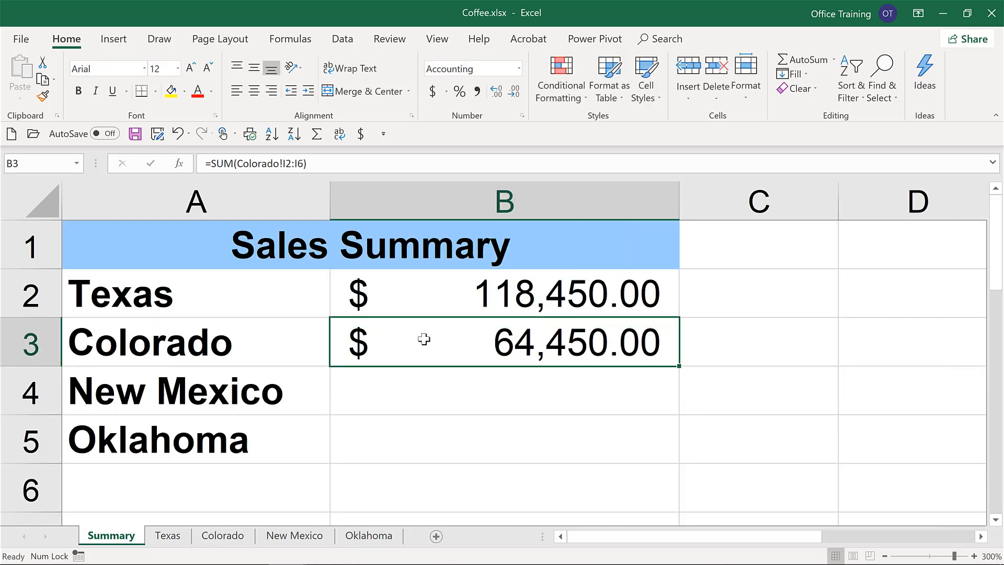
double_click(424, 339)
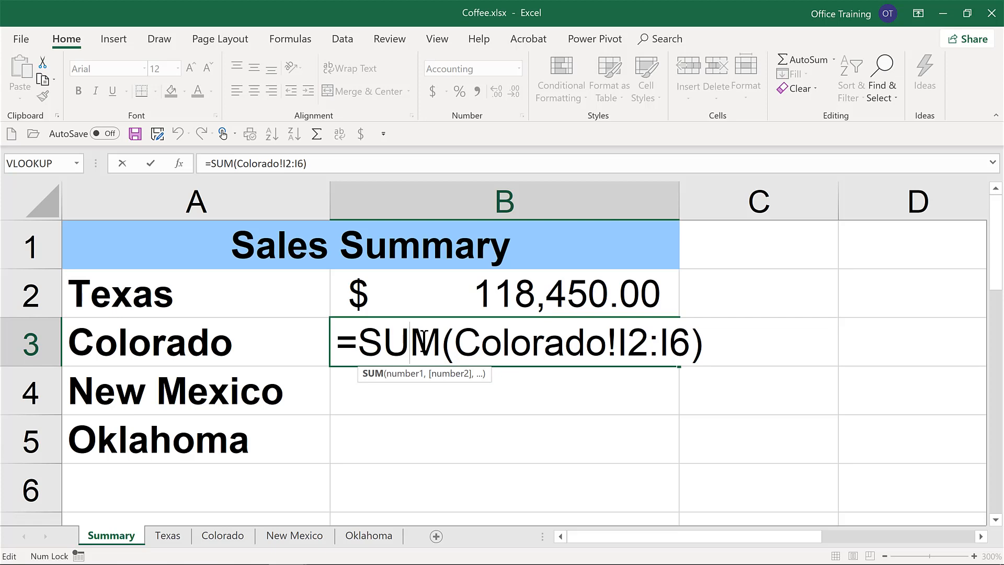
key("Return")
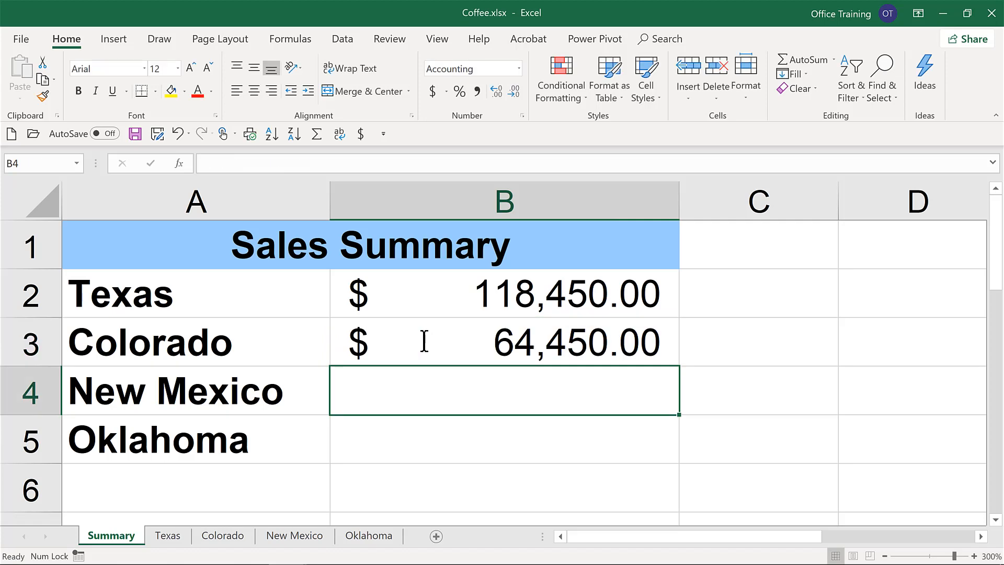
Link Summary cell B4 to the total sales cell I5 on the New Mexico sheet
type("=")
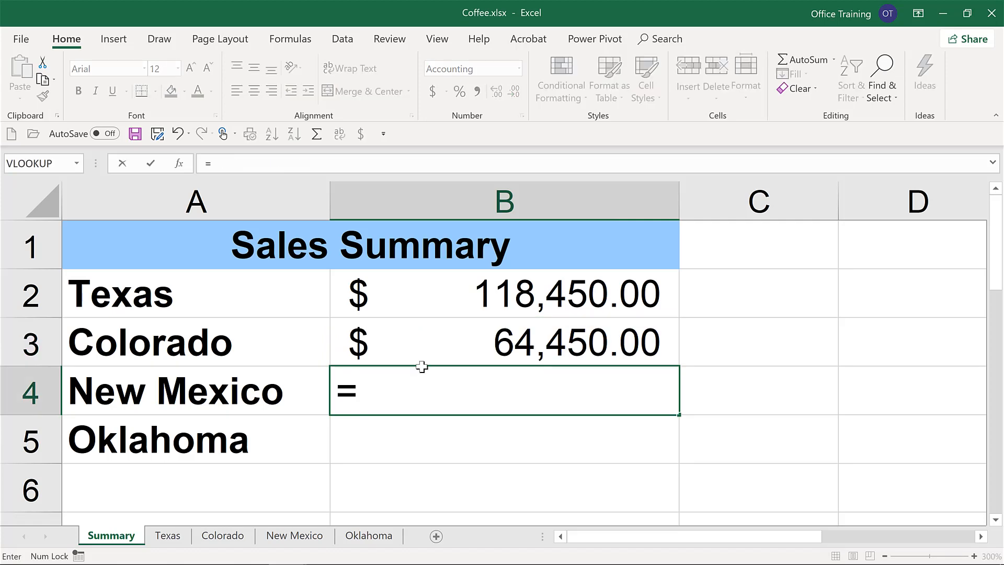
left_click(308, 539)
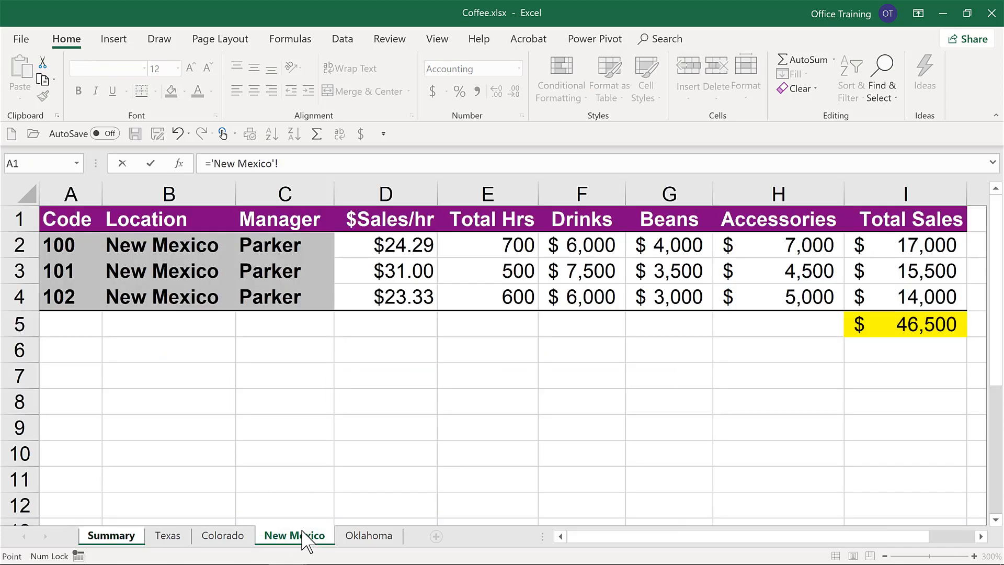
left_click(891, 322)
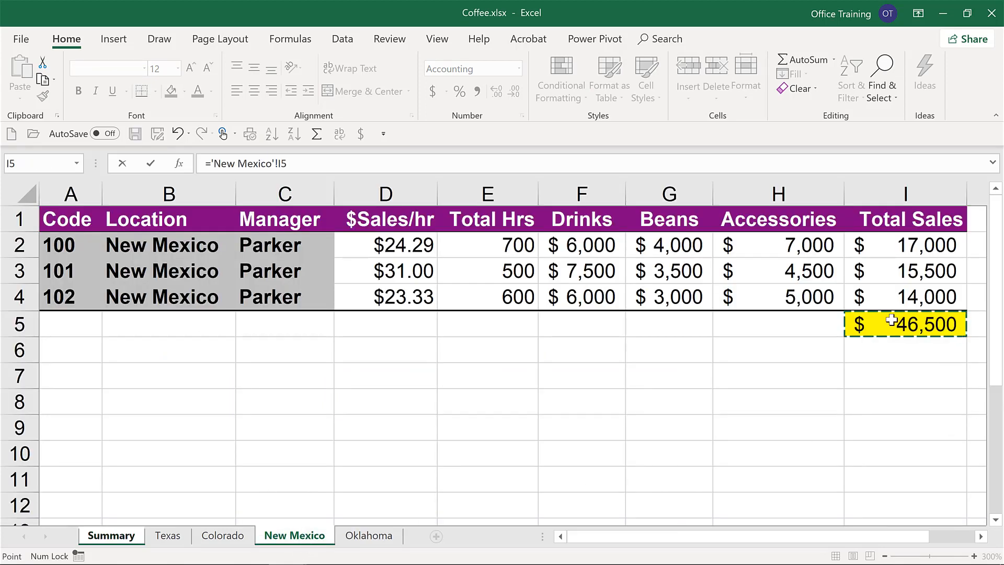
key("Return")
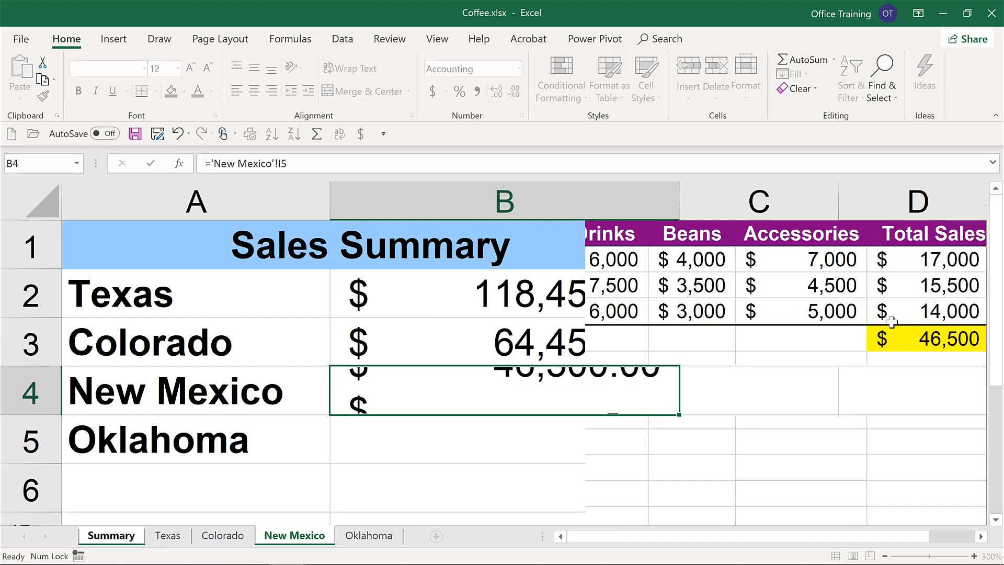
Link Summary cell B5 to the total sales cell I6 on the Oklahoma sheet
type("=")
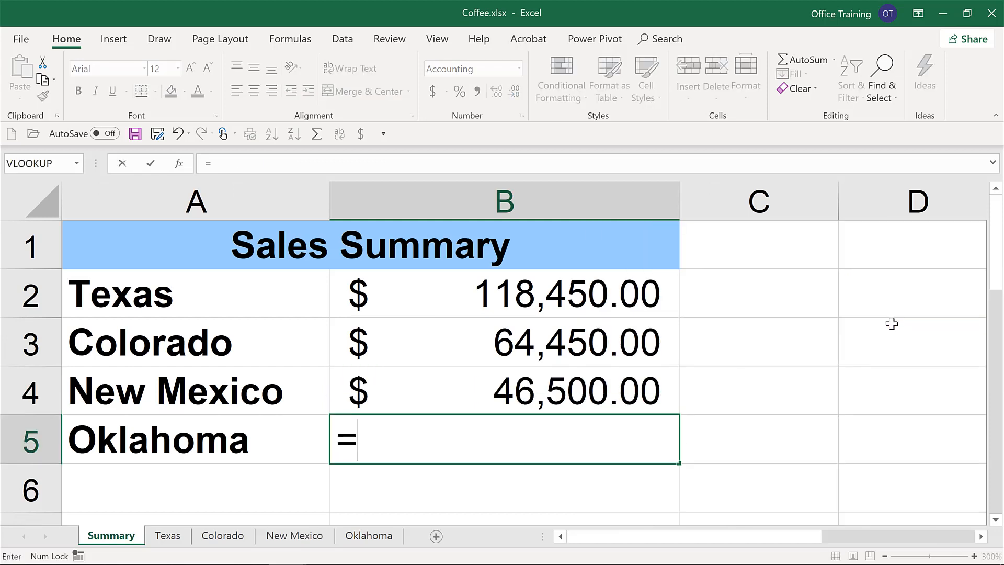
left_click(383, 539)
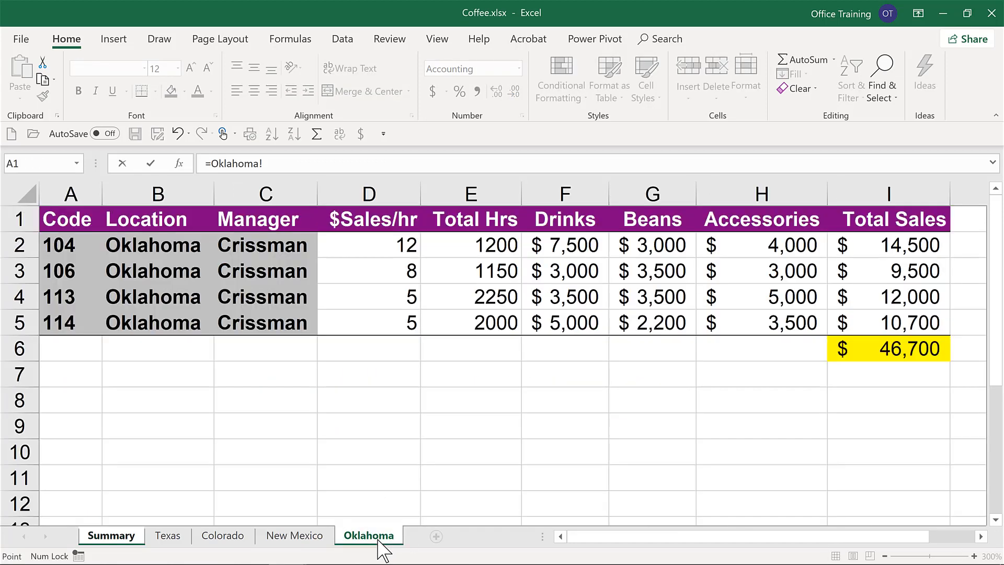
left_click(901, 353)
key("Return")
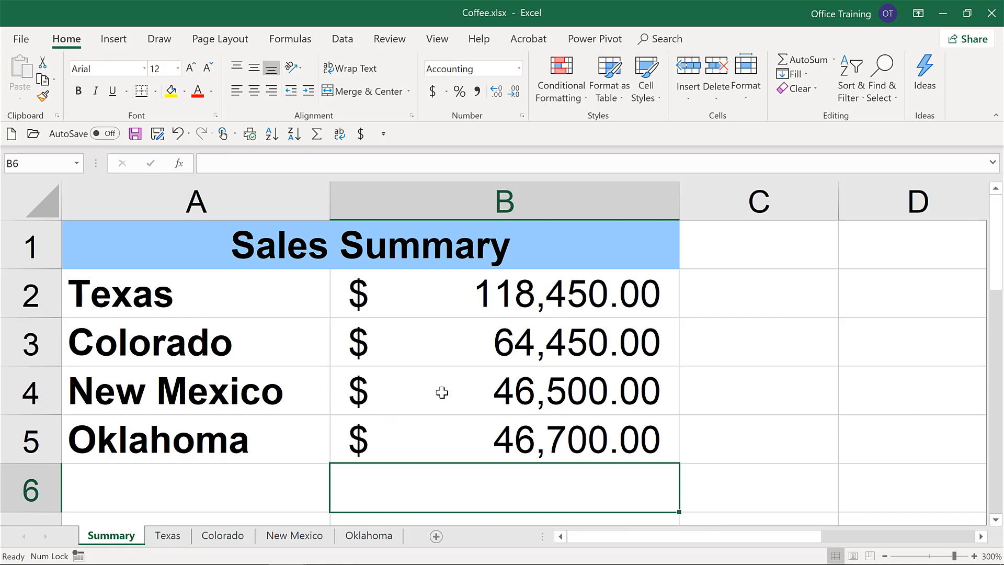
Inspect the New Mexico formula in B4, and total the state sales B2:B5 in cell B6 with AutoSum
key("Up")
double_click(442, 392)
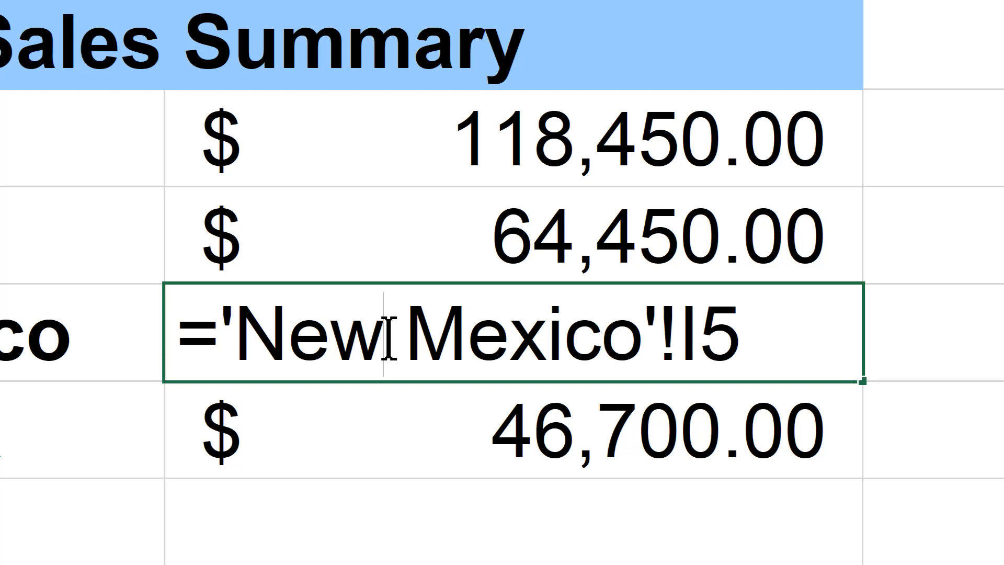
key("Return")
key("Return")
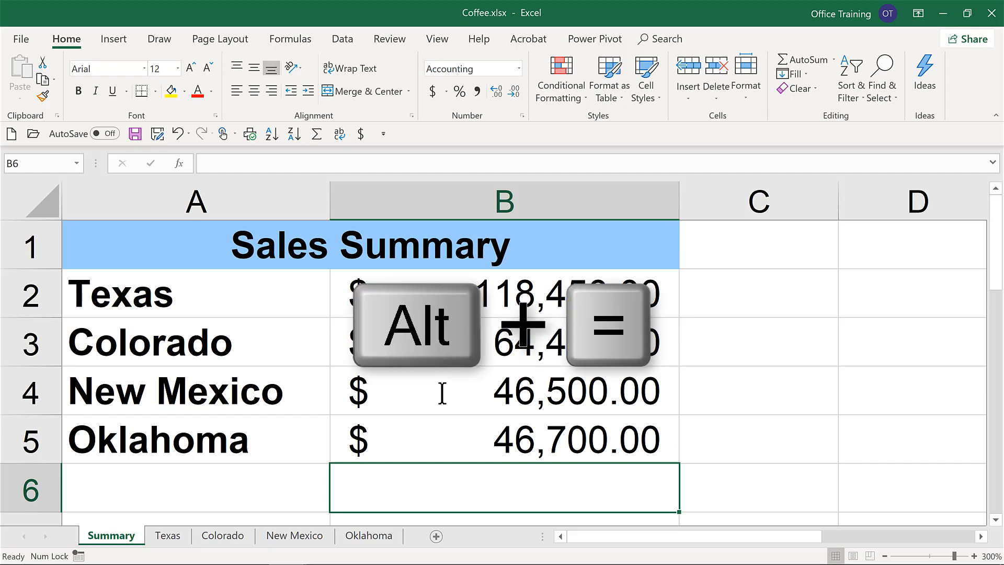
key("alt+equal")
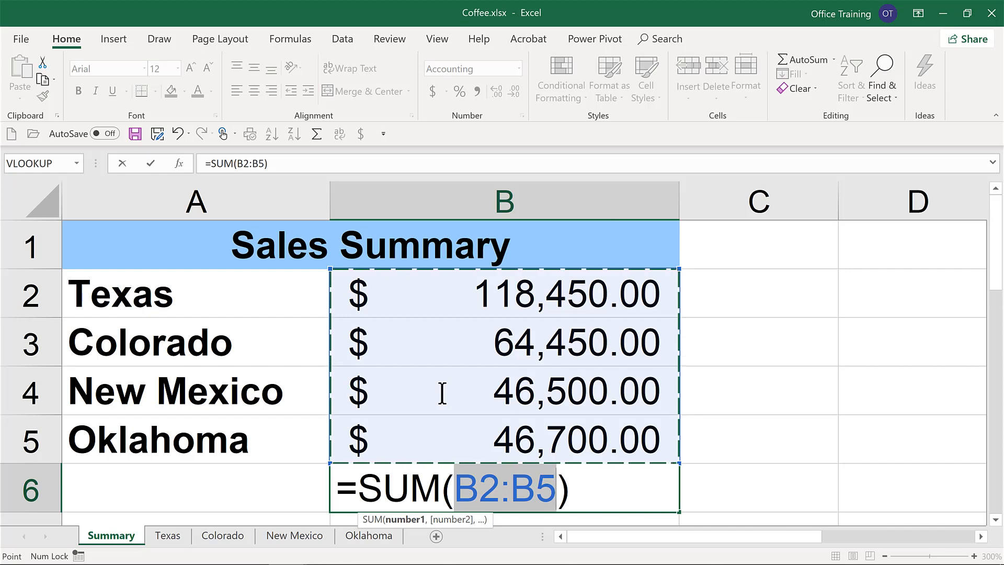
key("Return")
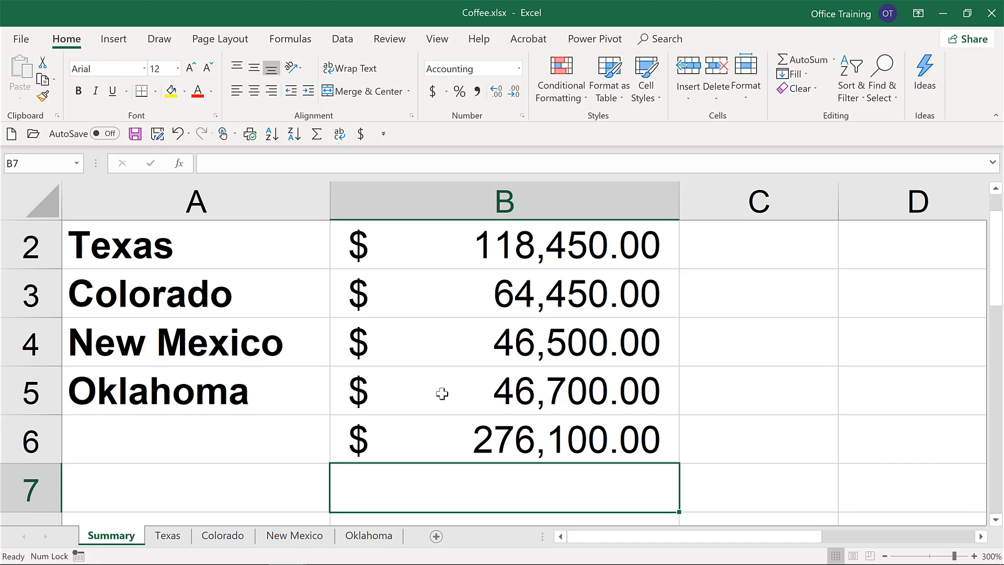
Enter a formula in Summary cell D2 adding the Texas total in I10 and the Colorado total in I7
left_click(911, 251)
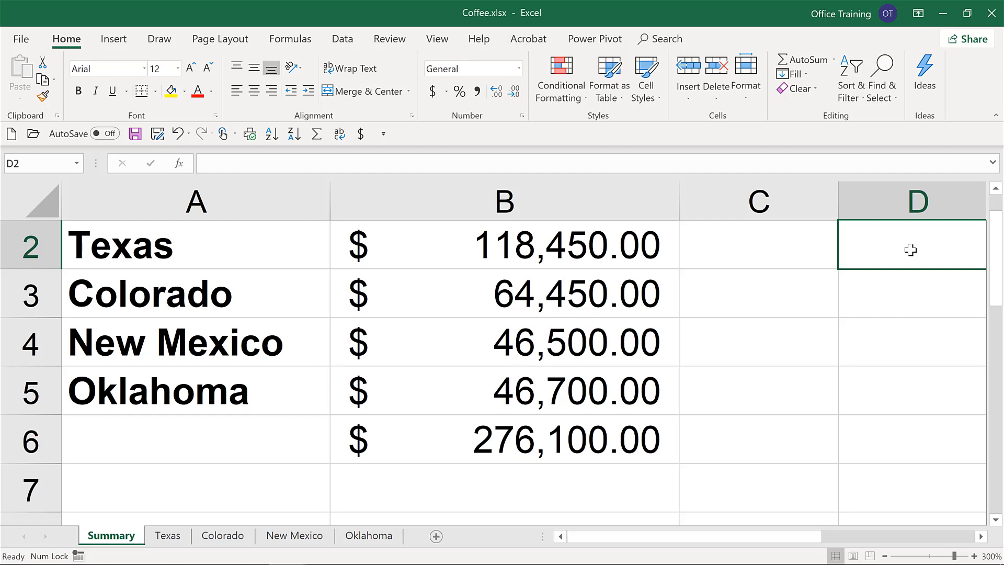
scroll(911, 250, "right", 1)
type("=")
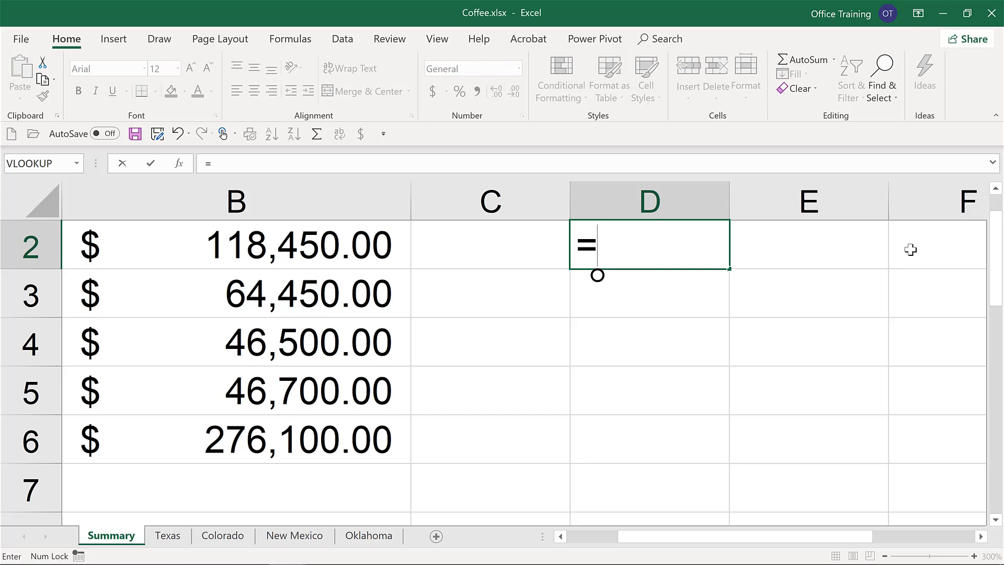
left_click(175, 539)
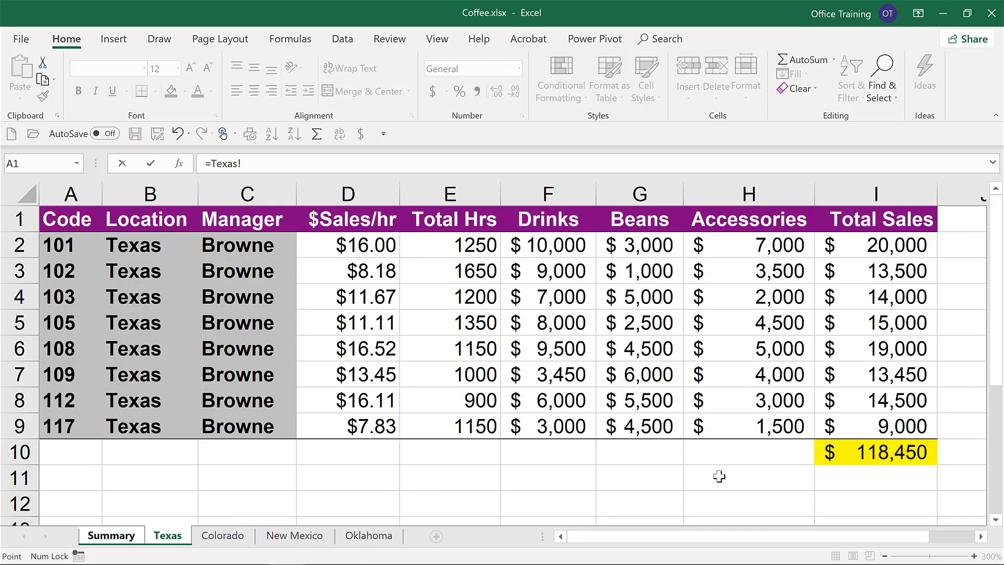
left_click(871, 450)
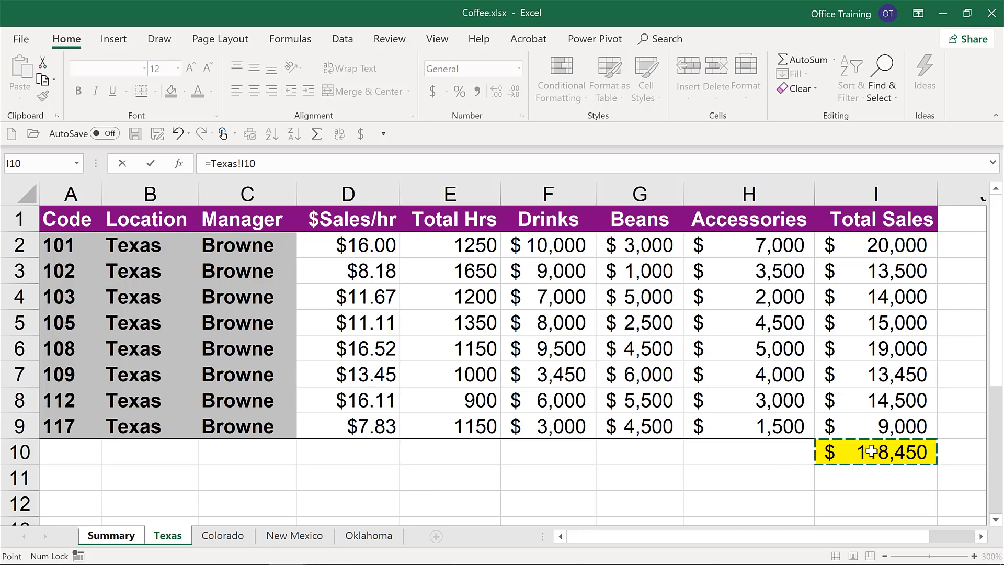
type("+")
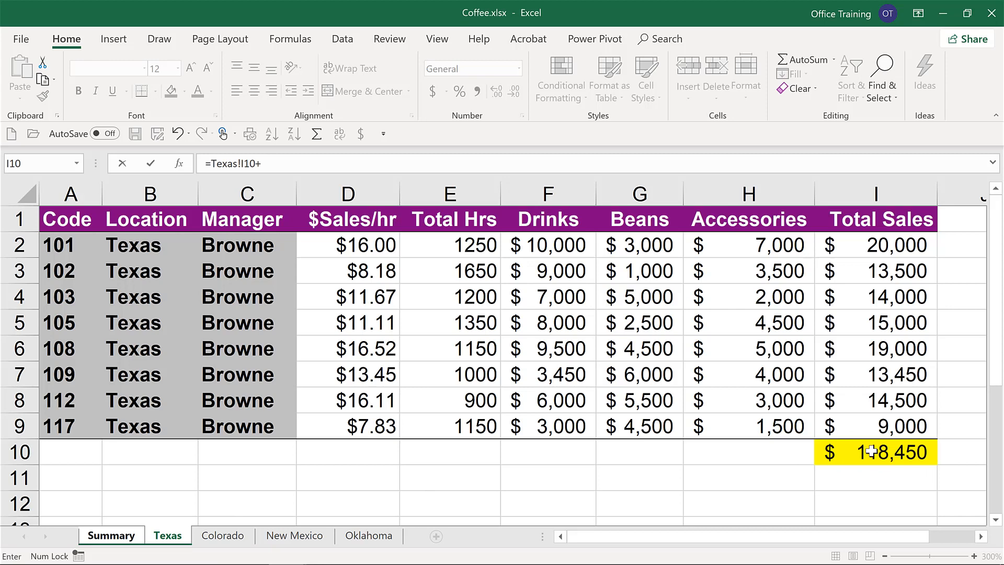
left_click(223, 535)
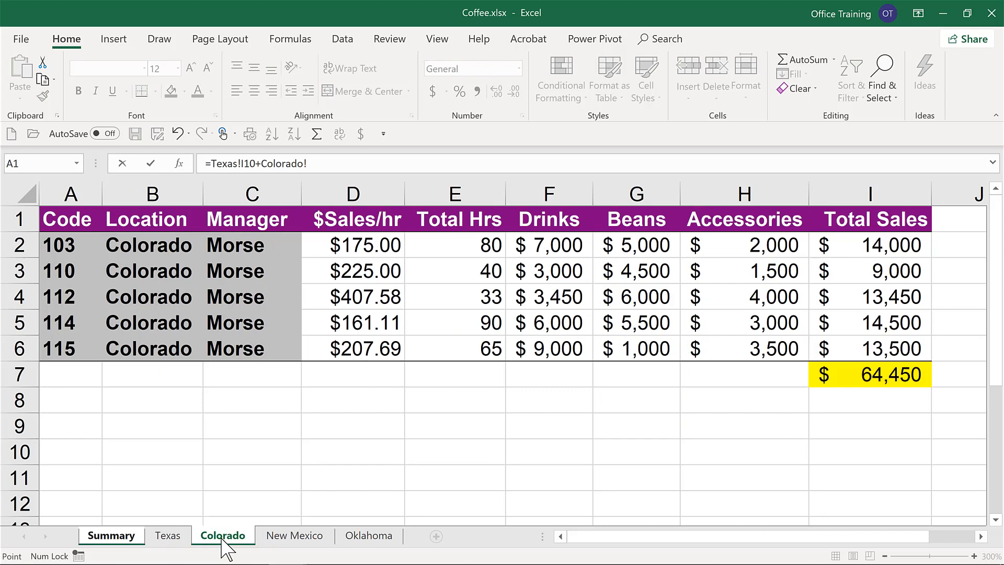
left_click(867, 372)
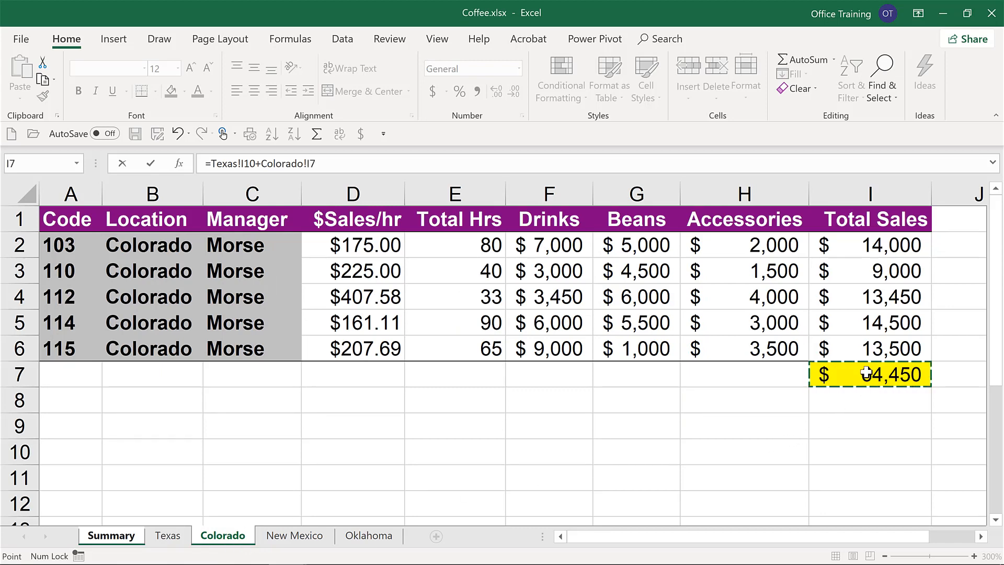
key("Return")
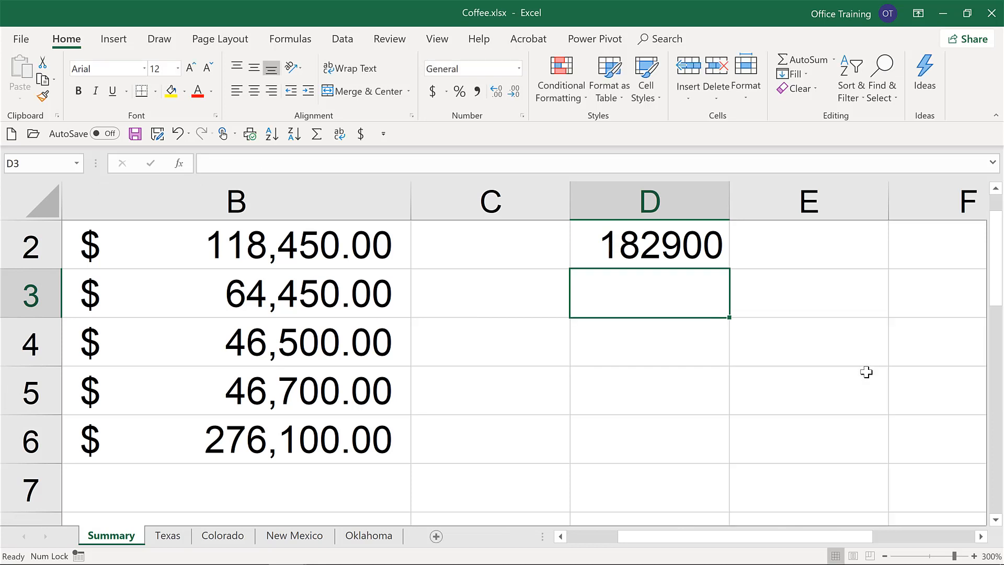
Inspect the Texas plus Colorado formula in Summary cell D2, and return to cell A1
key("Up")
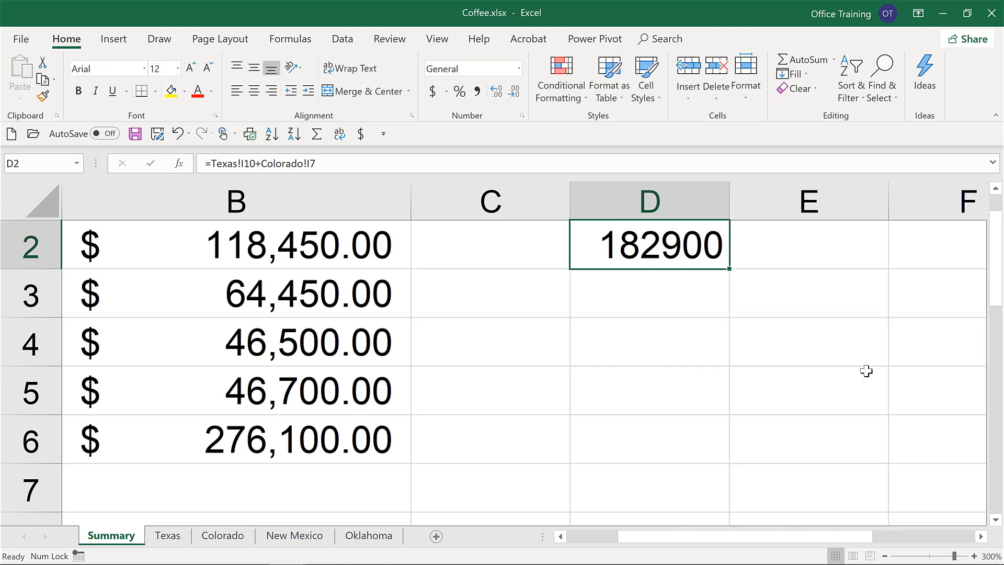
double_click(645, 242)
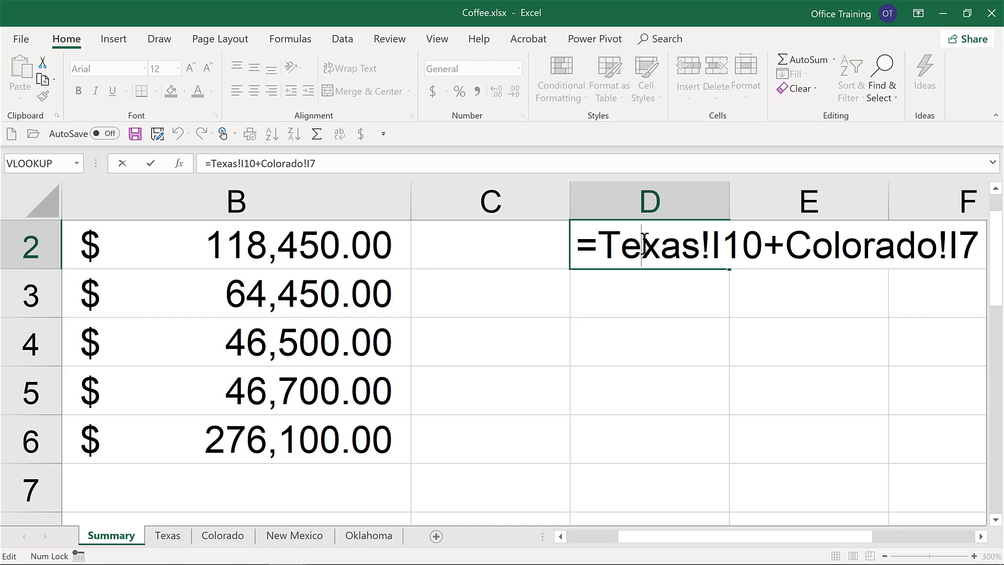
key("ctrl+Return")
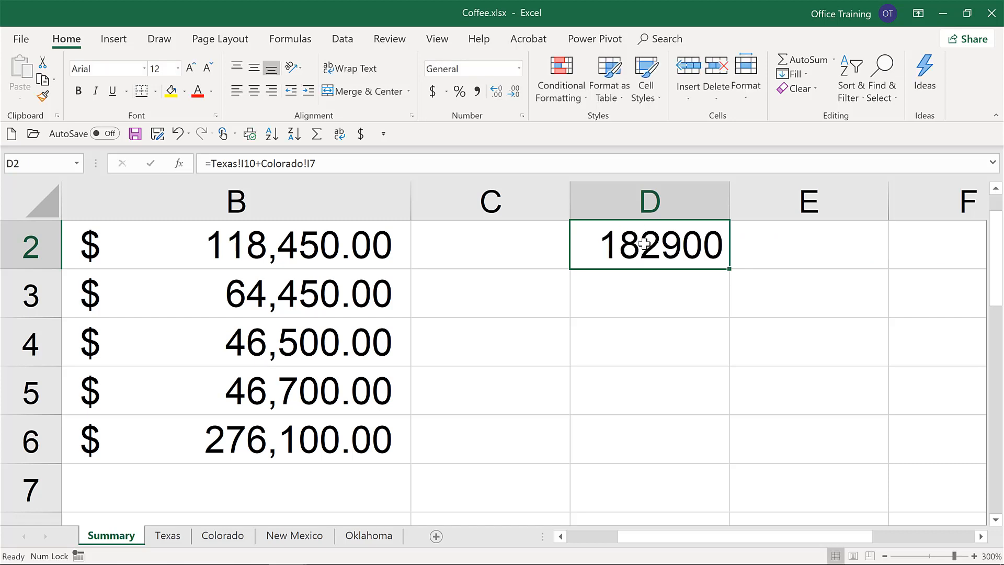
key("ctrl+Home")
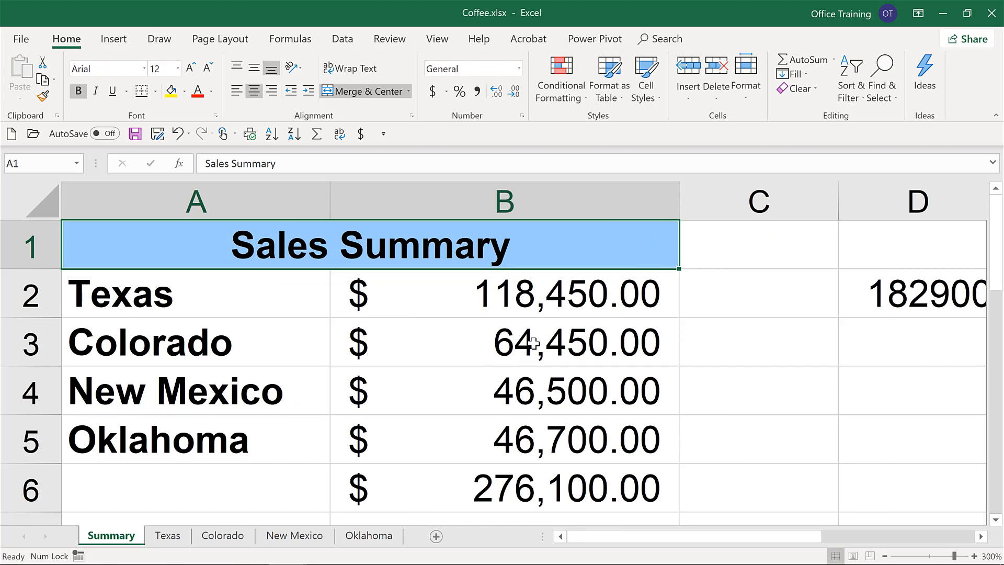
Insert a row above code 105 on the Texas sheet, and fill code 104, the location and the manager down from row 4
left_click(168, 535)
left_click(15, 297)
left_click(16, 322)
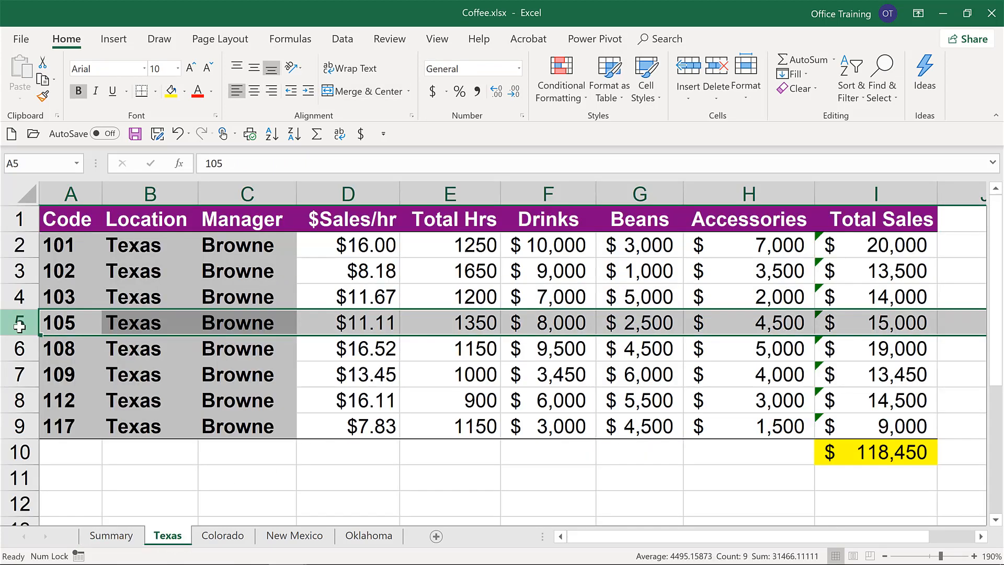
right_click(15, 325)
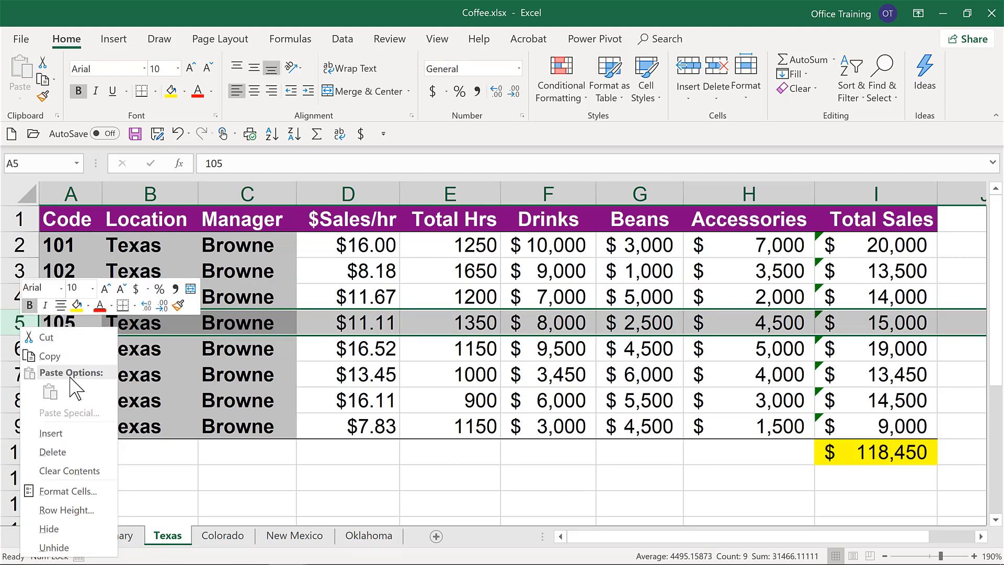
left_click(51, 433)
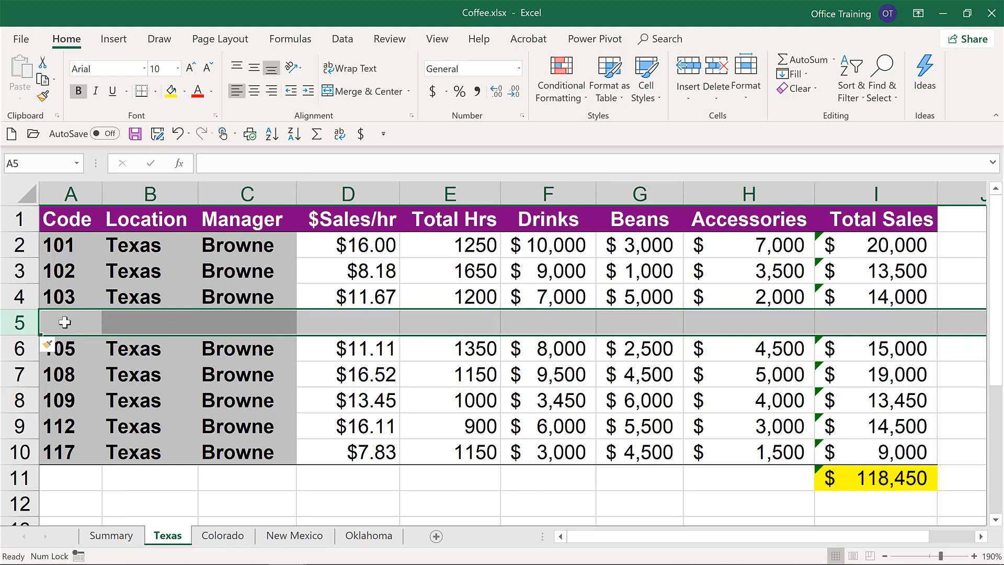
left_click_drag(60, 299, 293, 322)
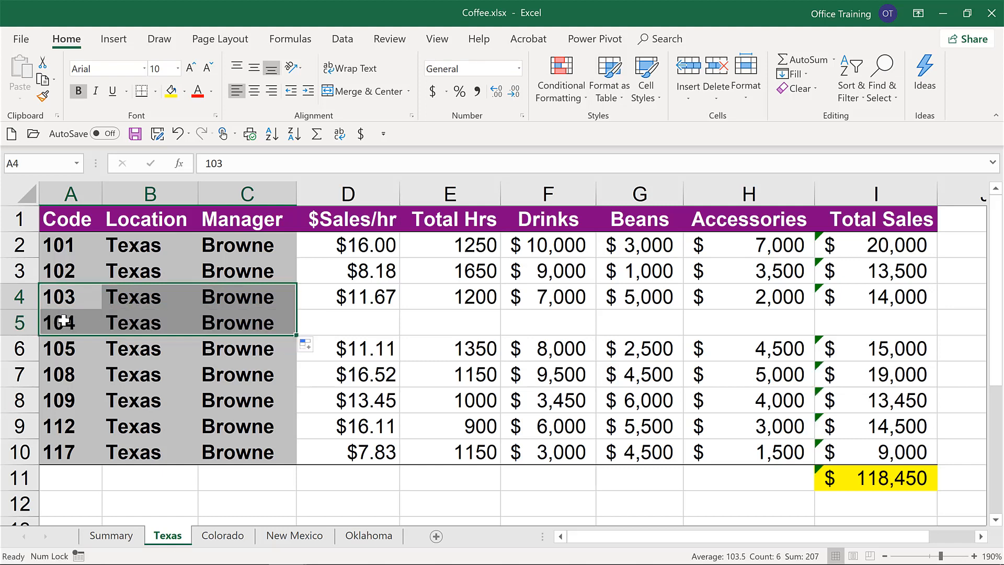
Enter 5000 for Drinks, 7000 for Beans and 4500 for Accessories in row 5, and fill the Total Sales formula down into I5
left_click(367, 319)
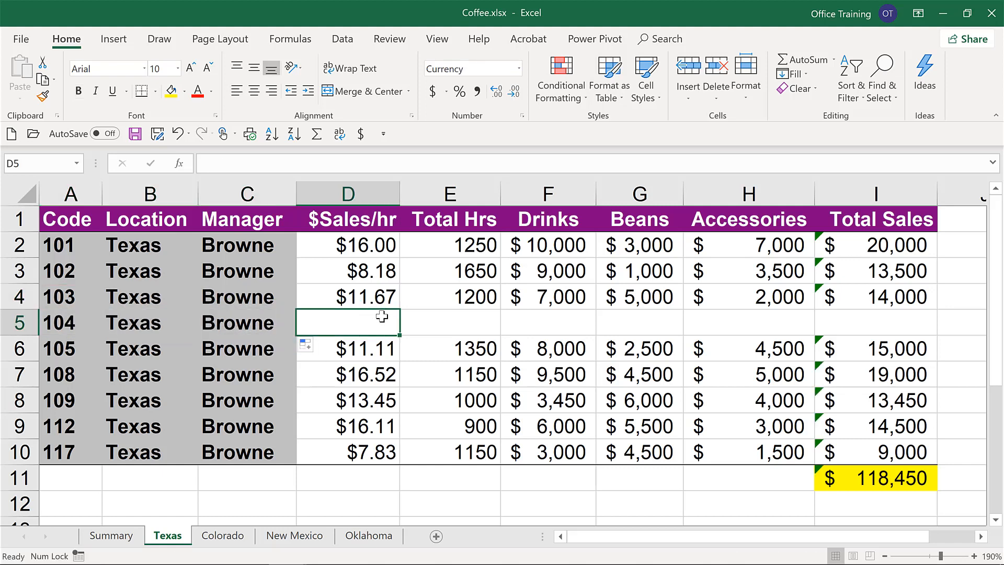
left_click(547, 317)
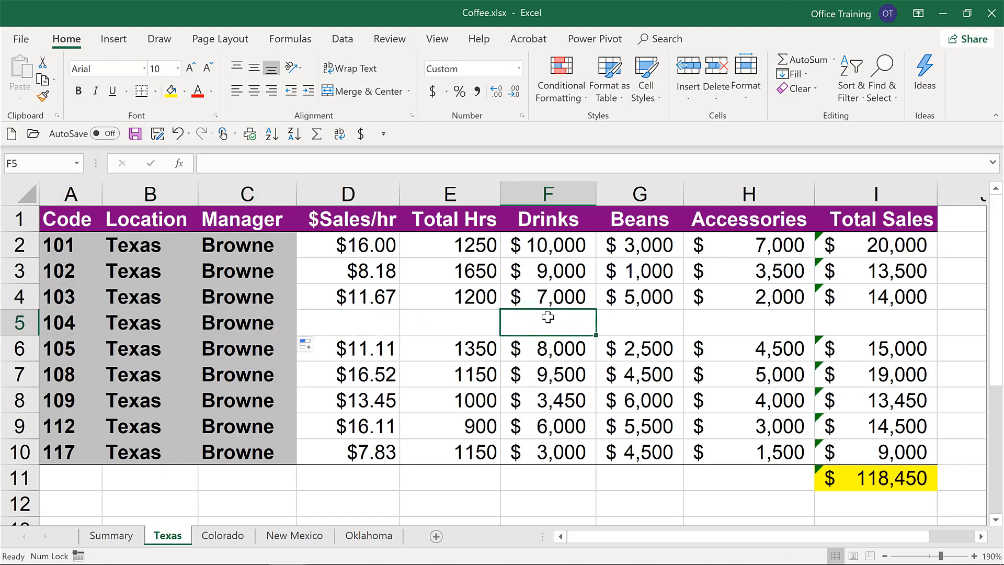
type("5000")
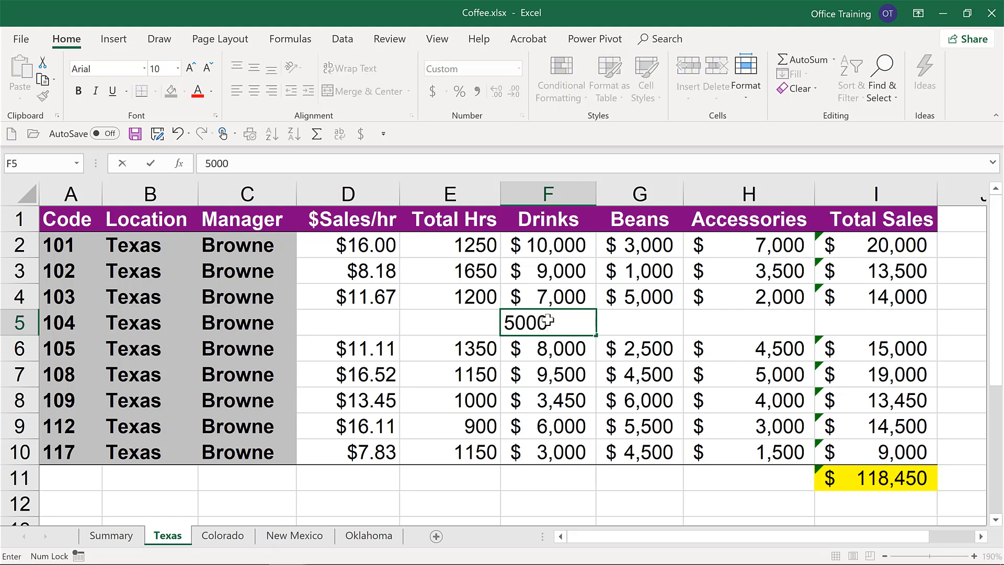
key("Tab")
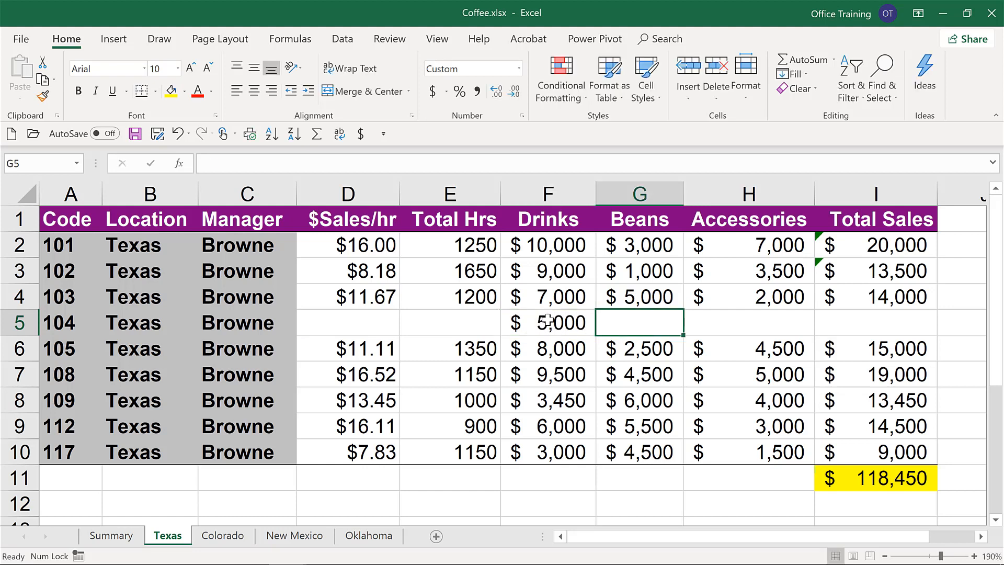
type("000")
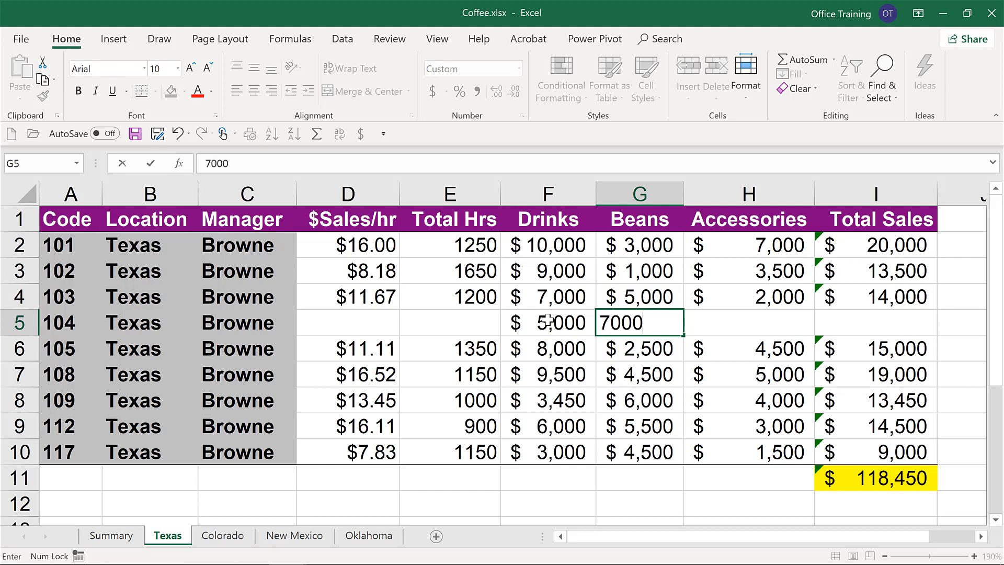
key("Tab")
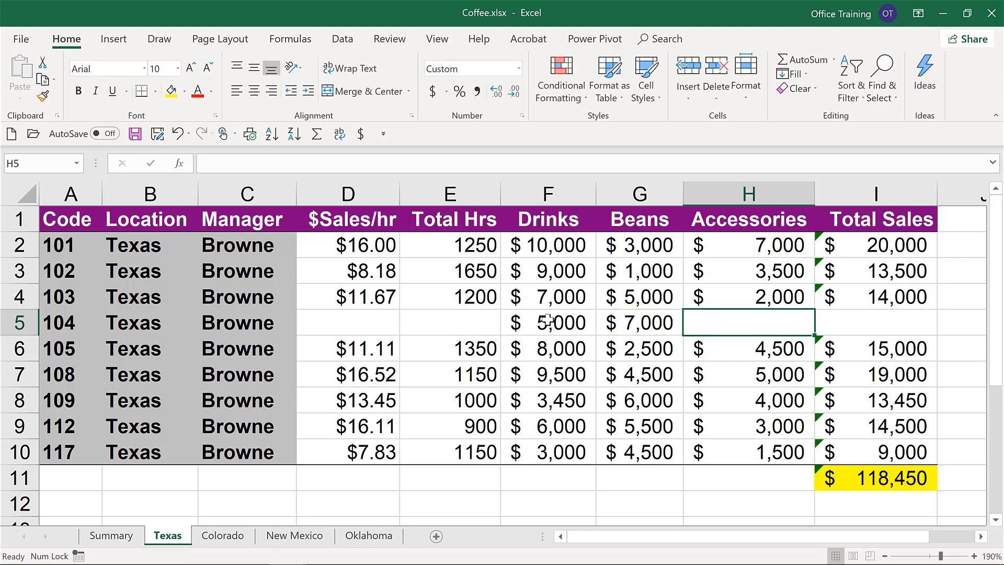
type("4500")
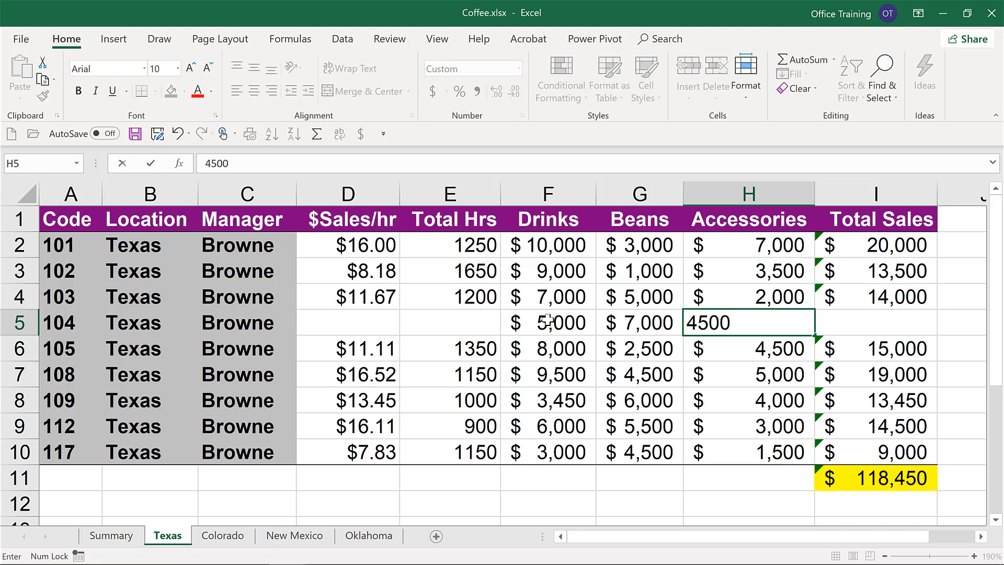
key("Tab")
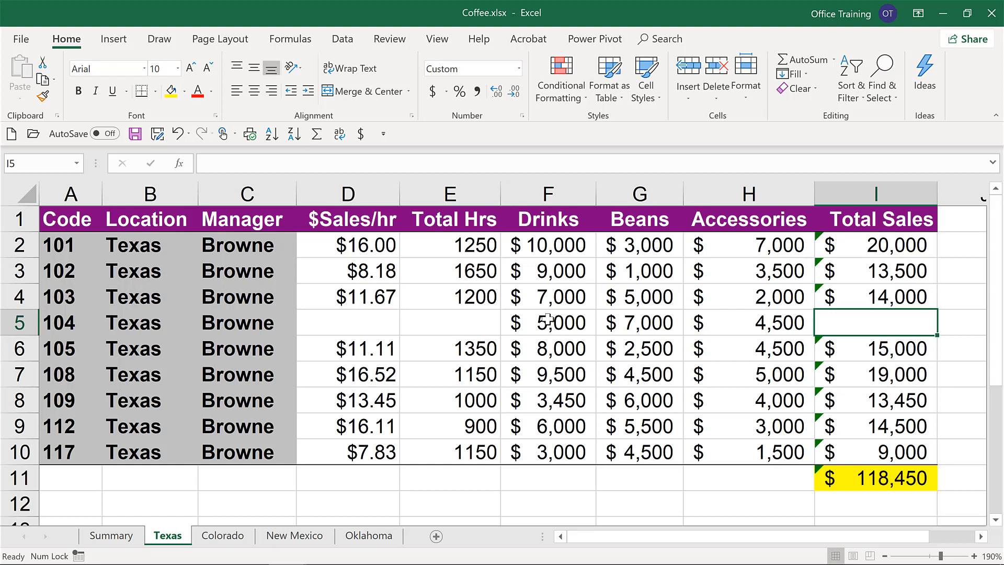
key("ctrl+d")
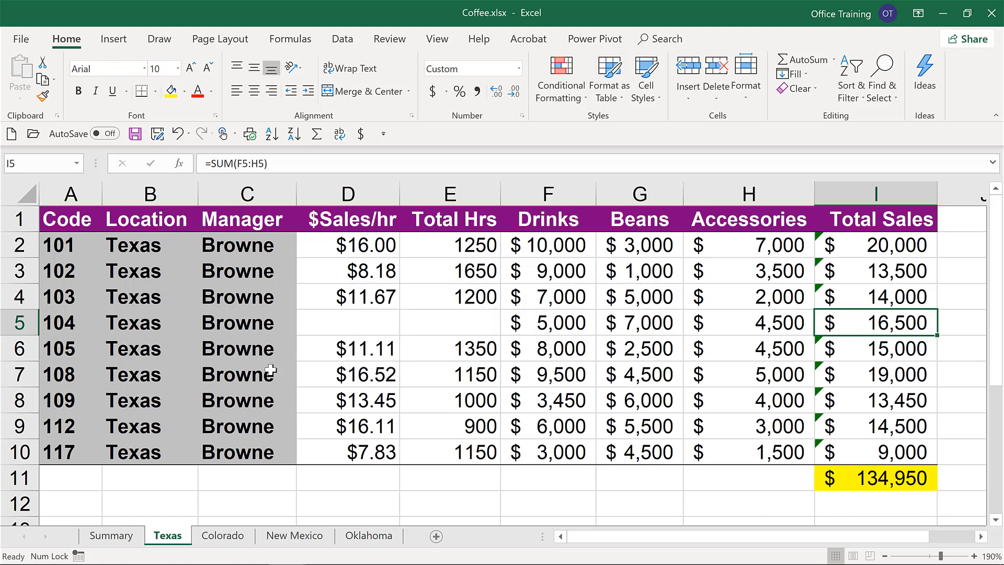
Check the linked Texas total in cell B2 on the Summary sheet
left_click(96, 537)
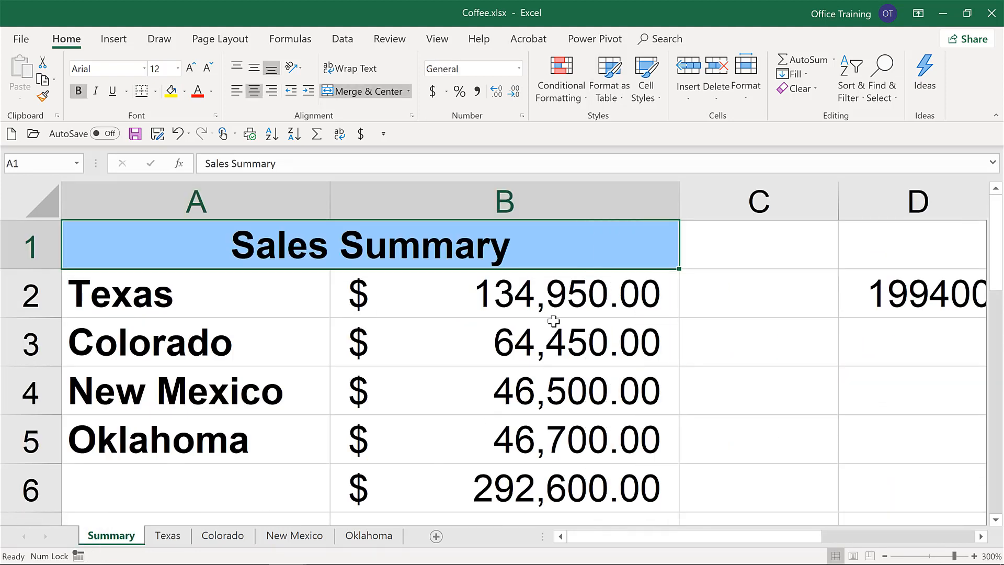
left_click(547, 295)
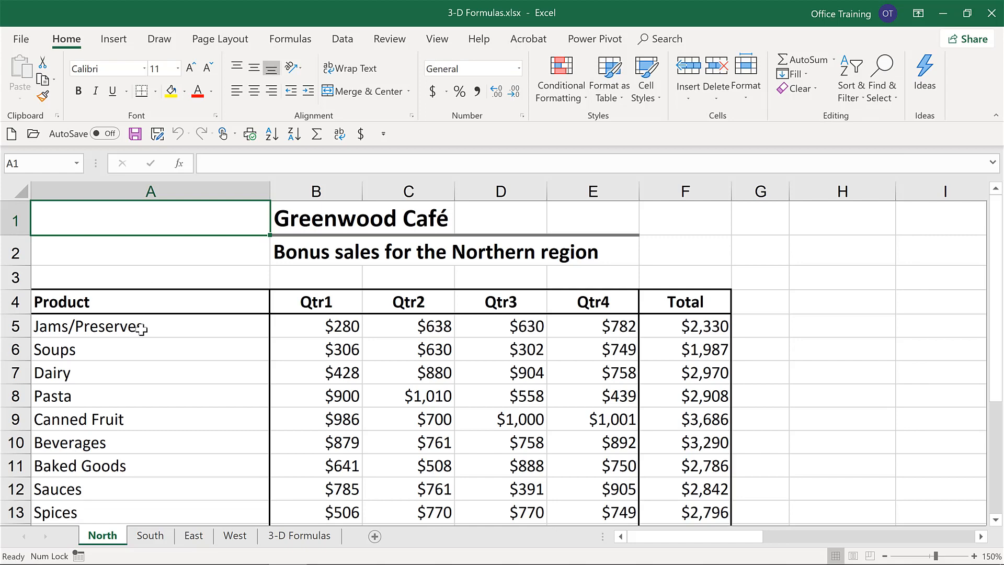
In 3-D Formulas.xlsx, compare the product list and table layout across the North, South, East, West and 3-D Formulas sheets
left_click_drag(141, 328, 143, 525)
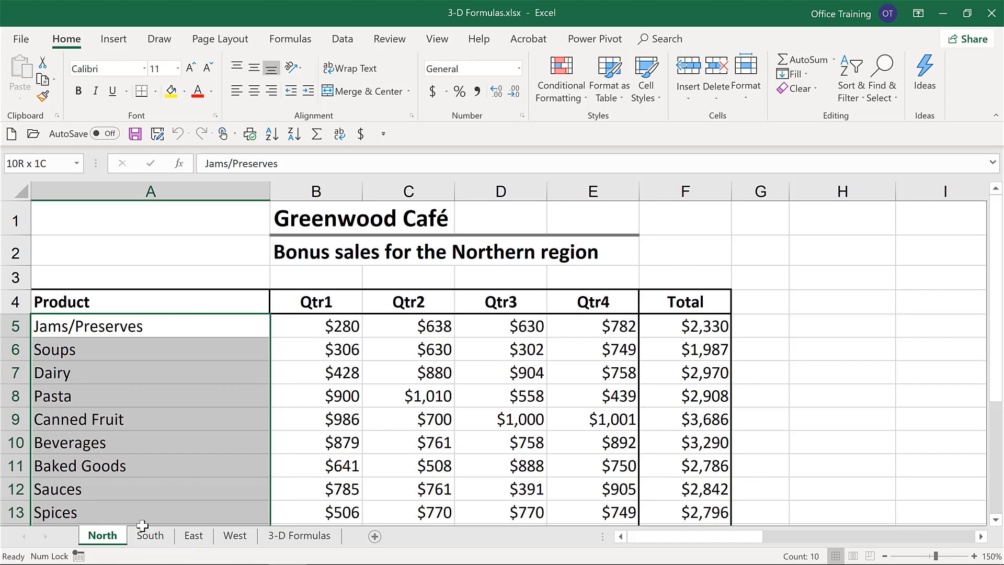
left_click_drag(142, 526, 144, 527)
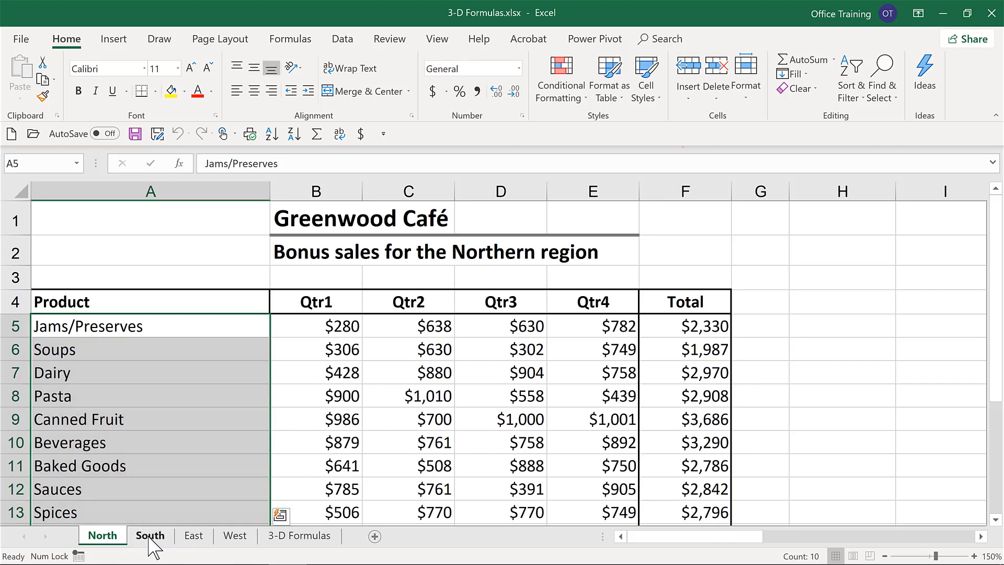
left_click(151, 538)
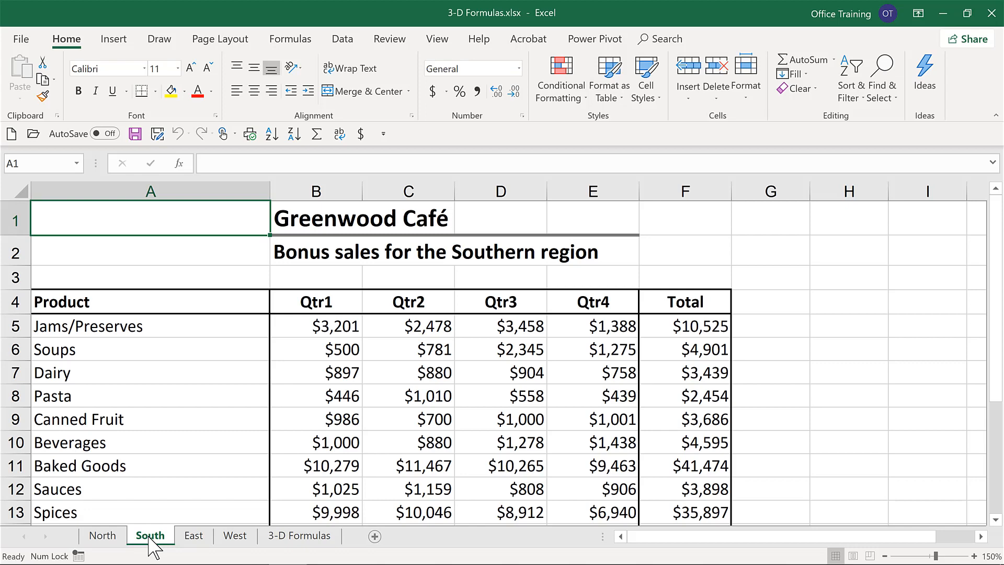
left_click(194, 538)
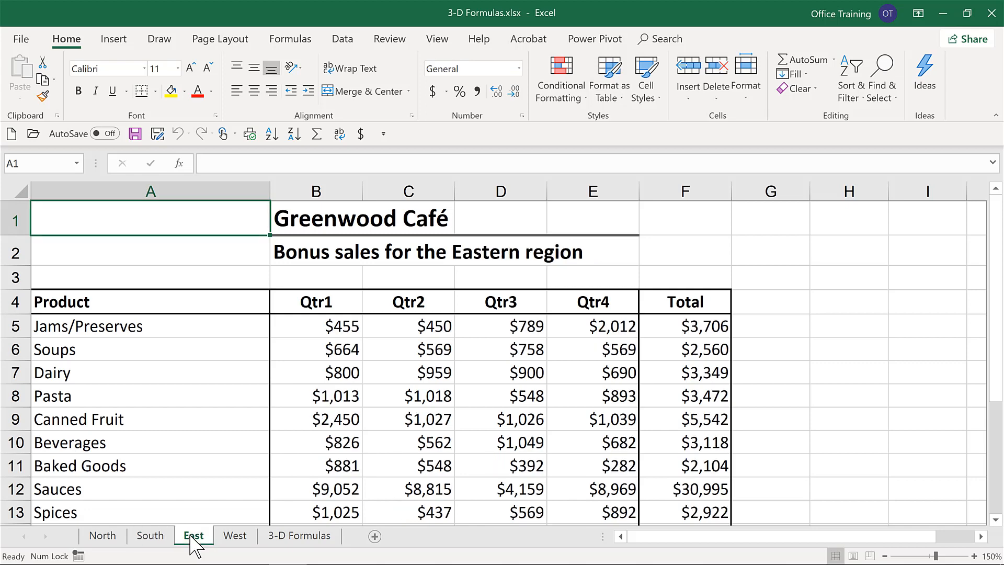
left_click(234, 541)
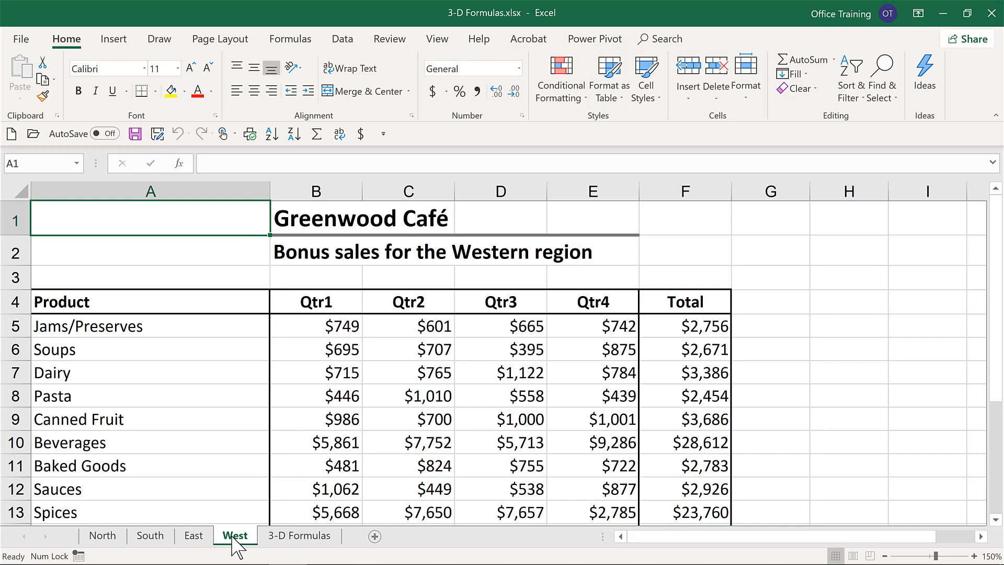
left_click(325, 543)
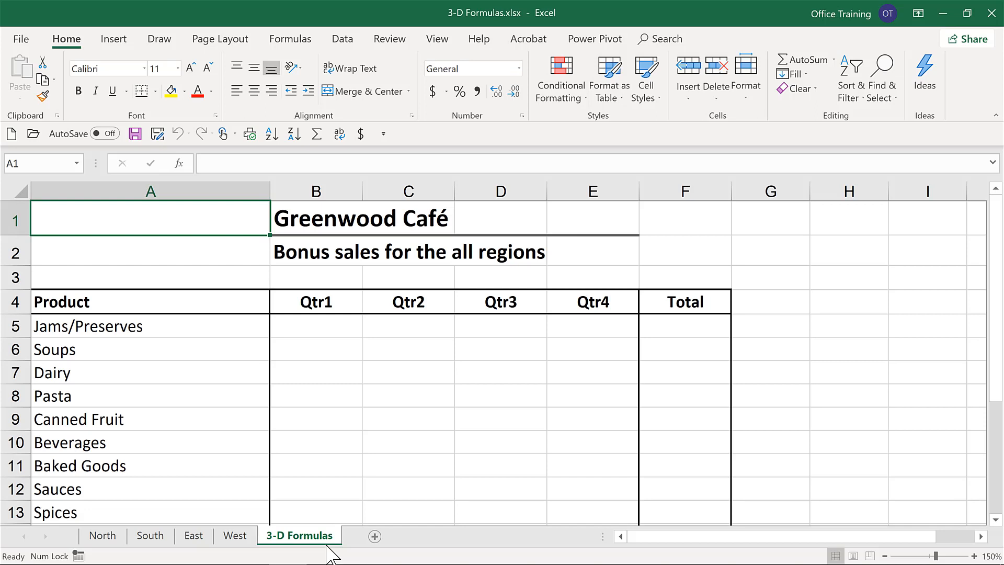
Enter a 3-D SUM formula in cell B5 of the 3-D Formulas sheet that adds B5 from the North through West sheets
left_click(301, 335)
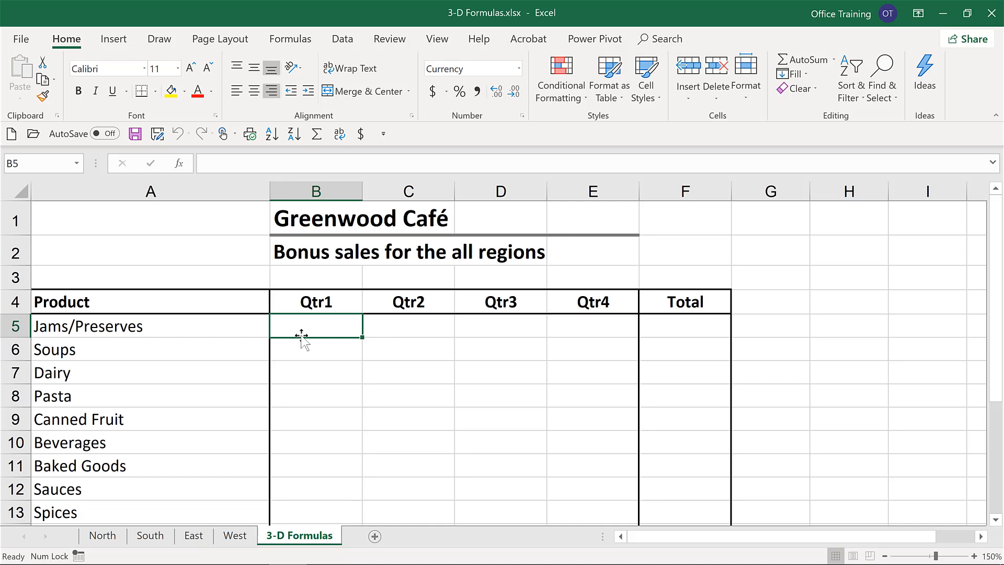
type("=sum")
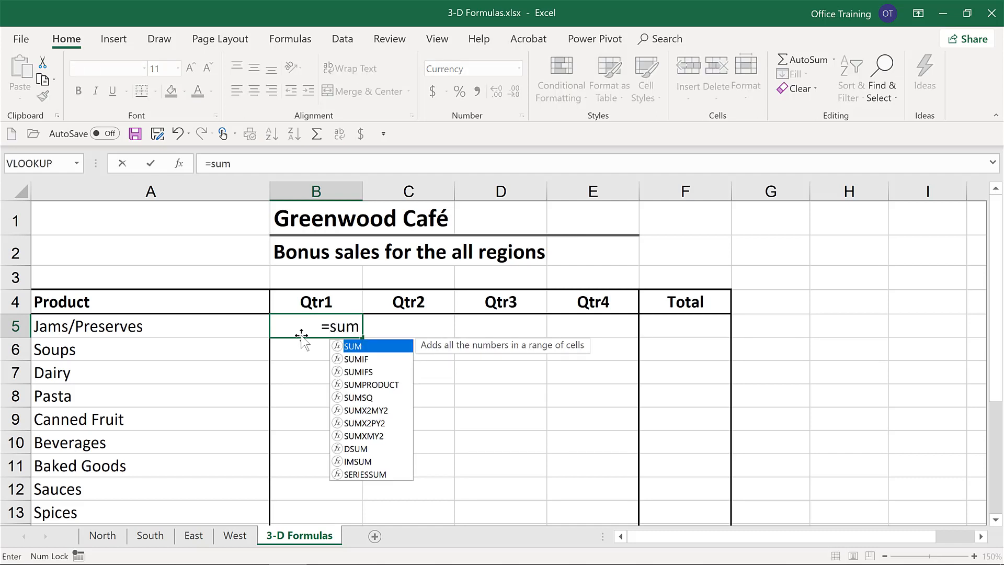
type("(")
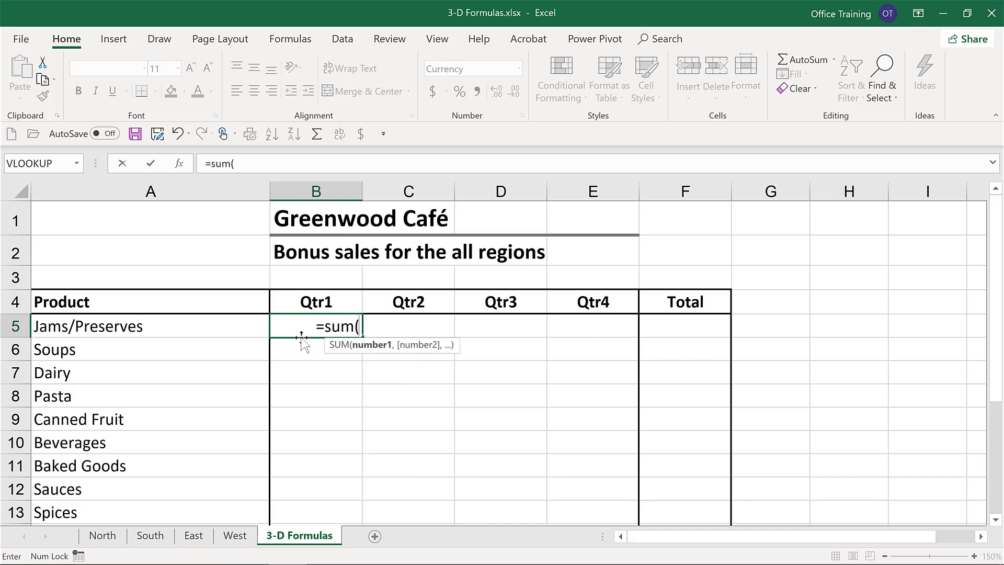
left_click(104, 535)
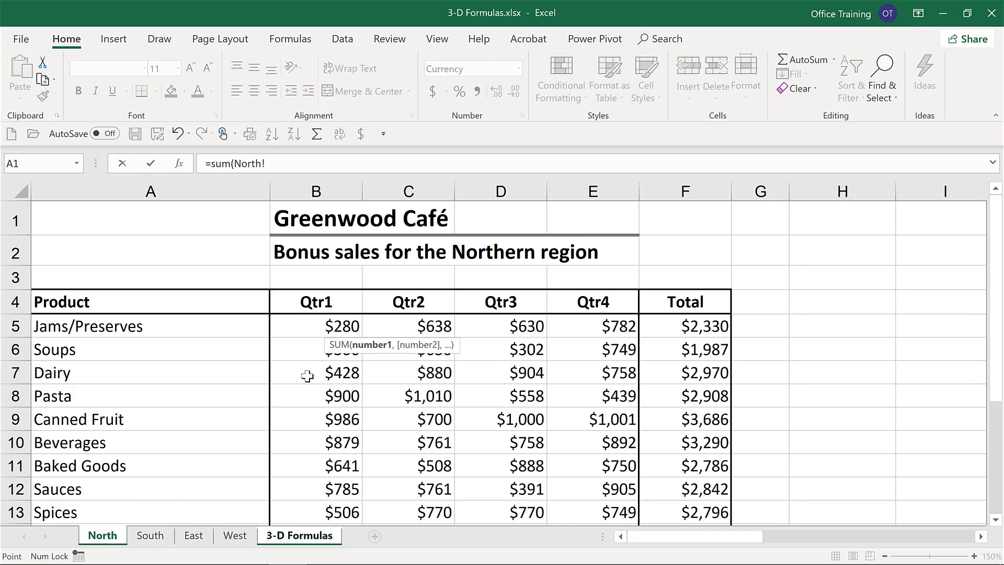
left_click(314, 327)
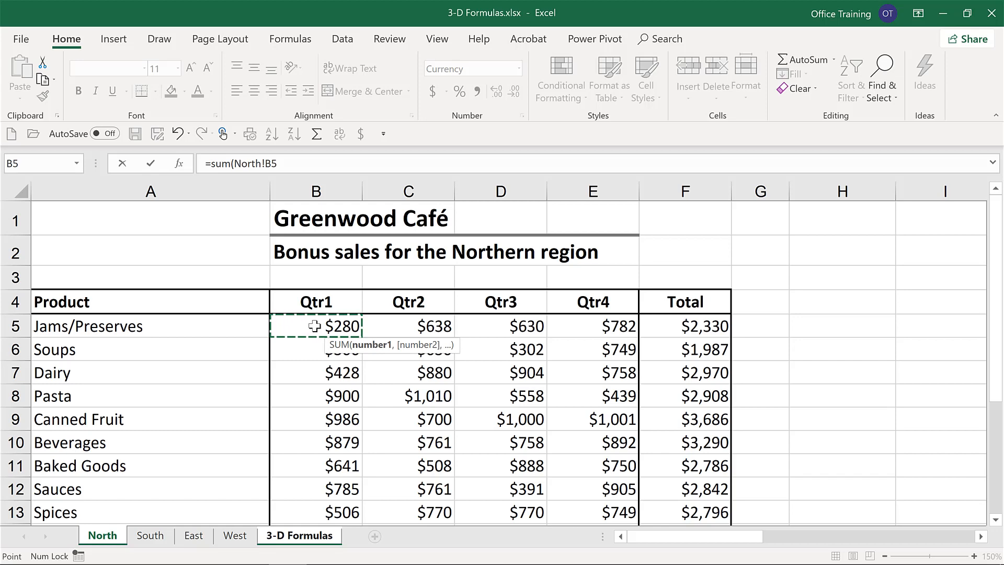
left_click(241, 540, "shift")
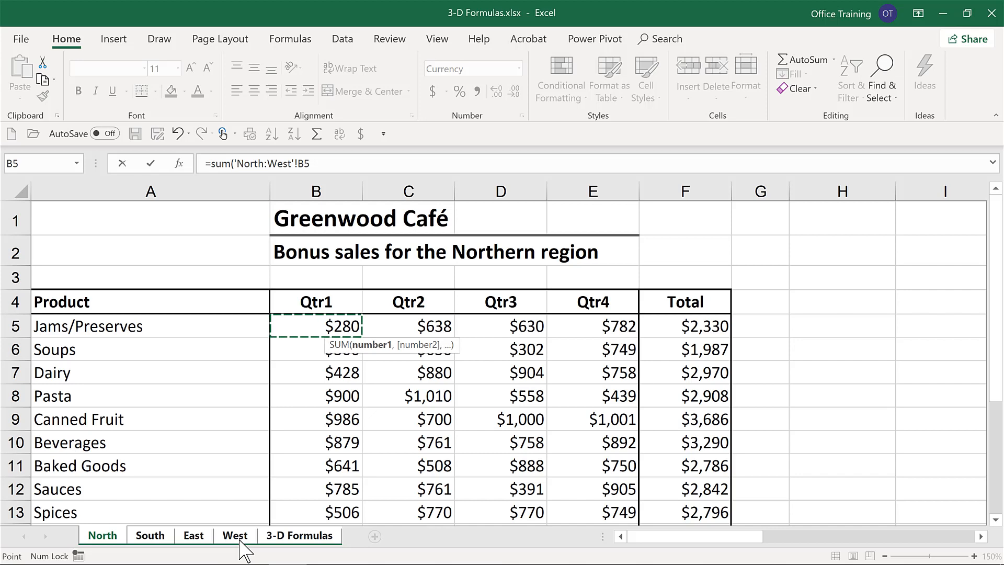
key("Return")
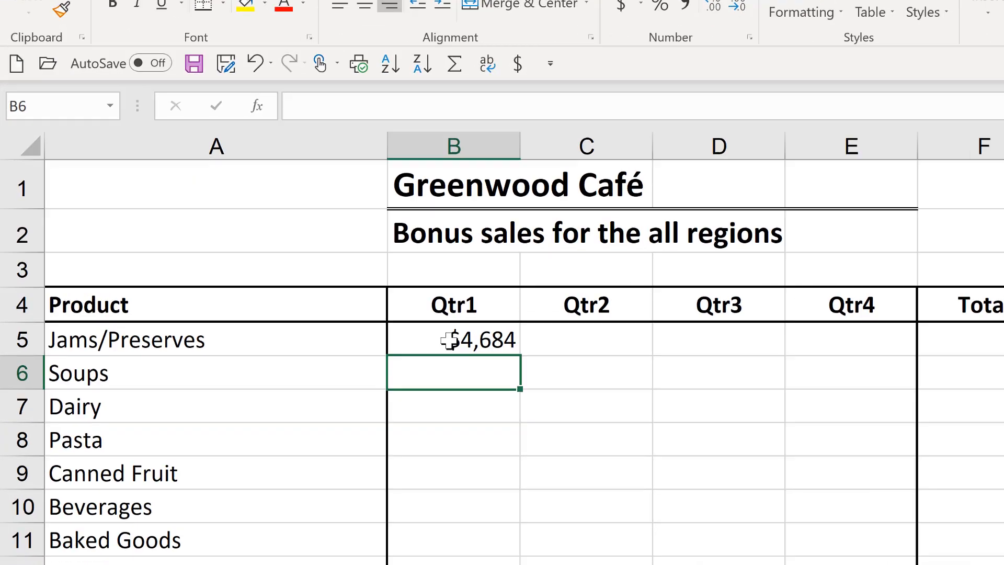
Inspect the 3-D SUM formula in B5, and view the remaining product rows down to the Total row
double_click(450, 340)
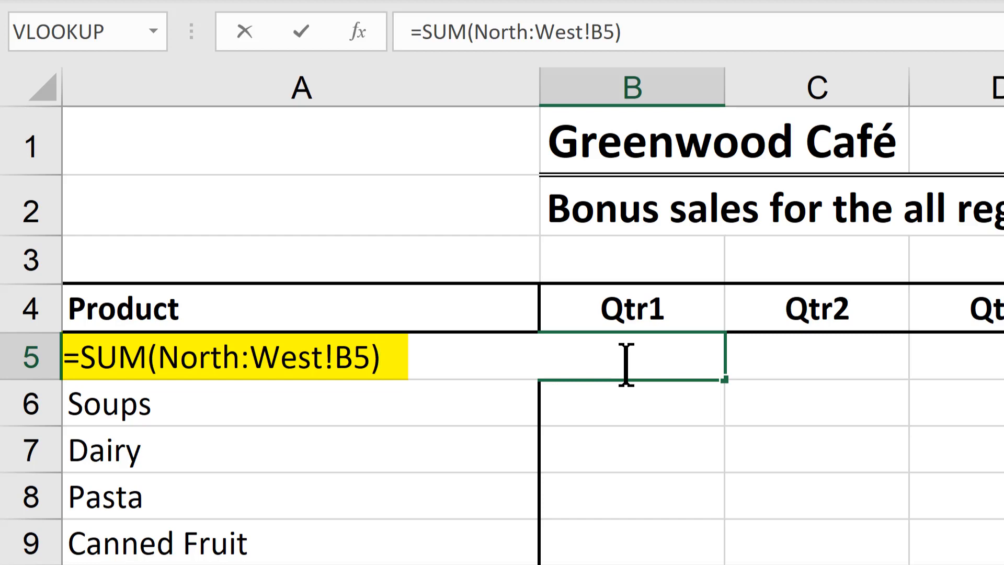
key("ctrl+Return")
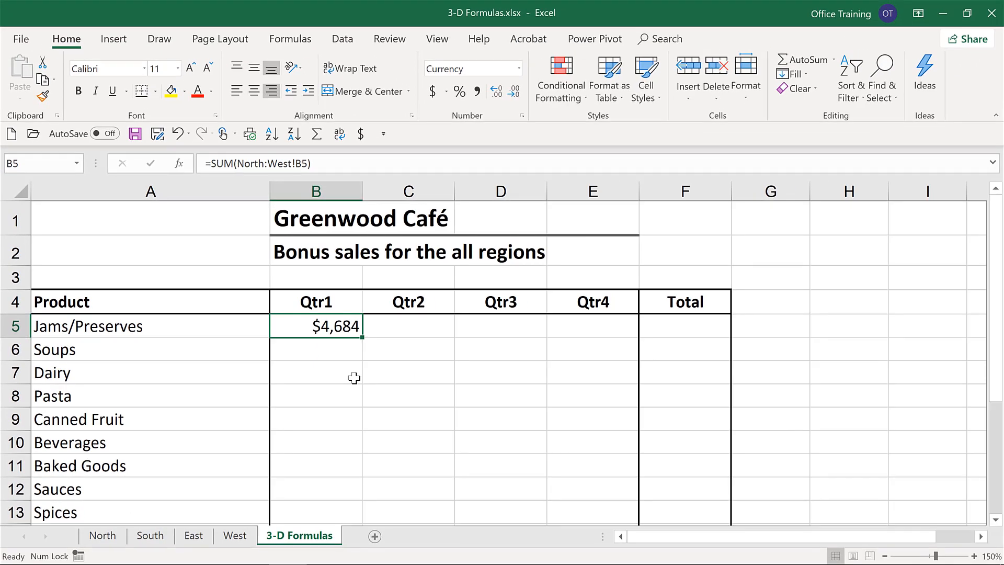
scroll(354, 378, "down", 1)
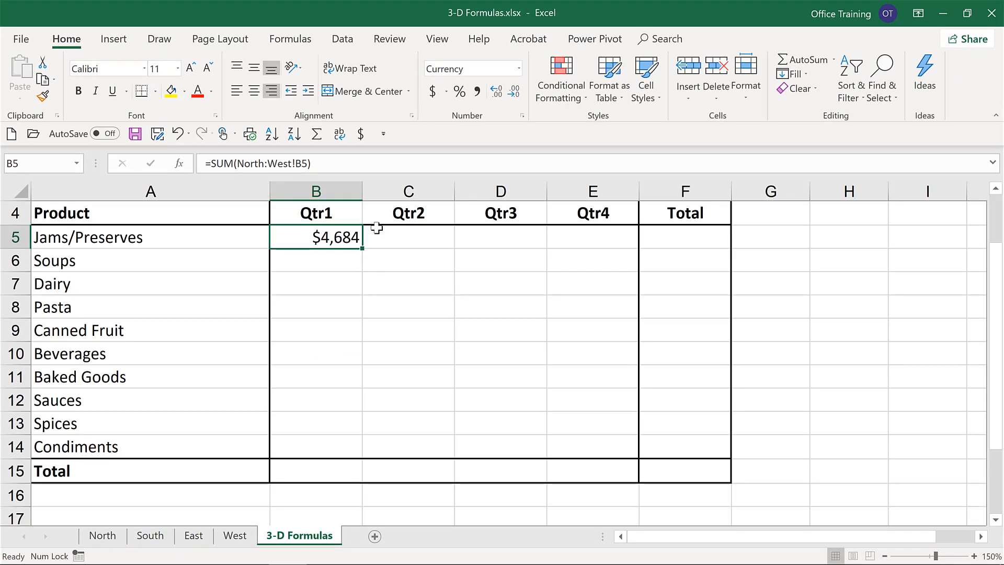
Fill the 3-D SUM formula from B5 through E14, and add AutoSum totals in row 15 and column F
left_click_drag(365, 252, 362, 435)
left_click_drag(364, 444, 616, 437)
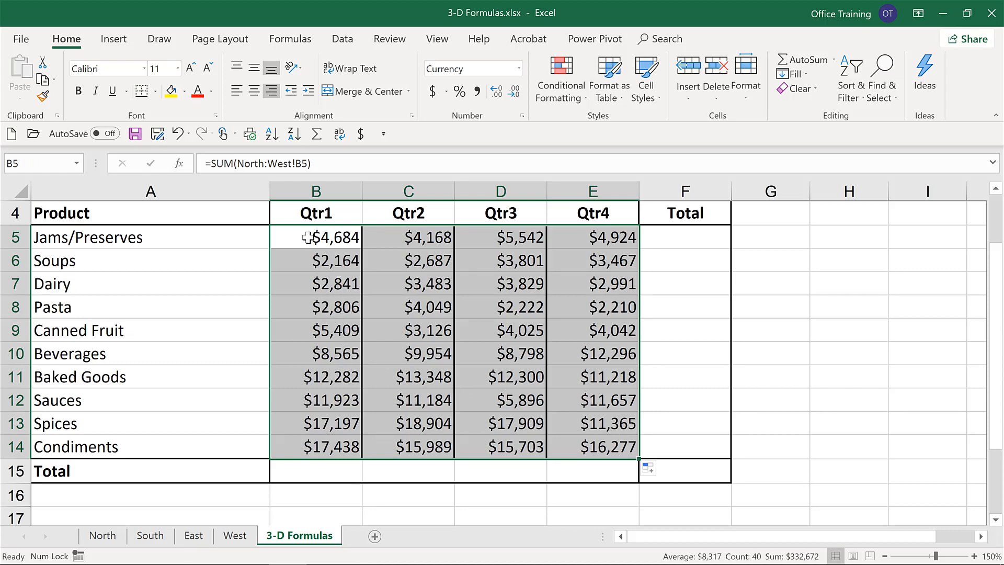
left_click_drag(306, 234, 660, 470)
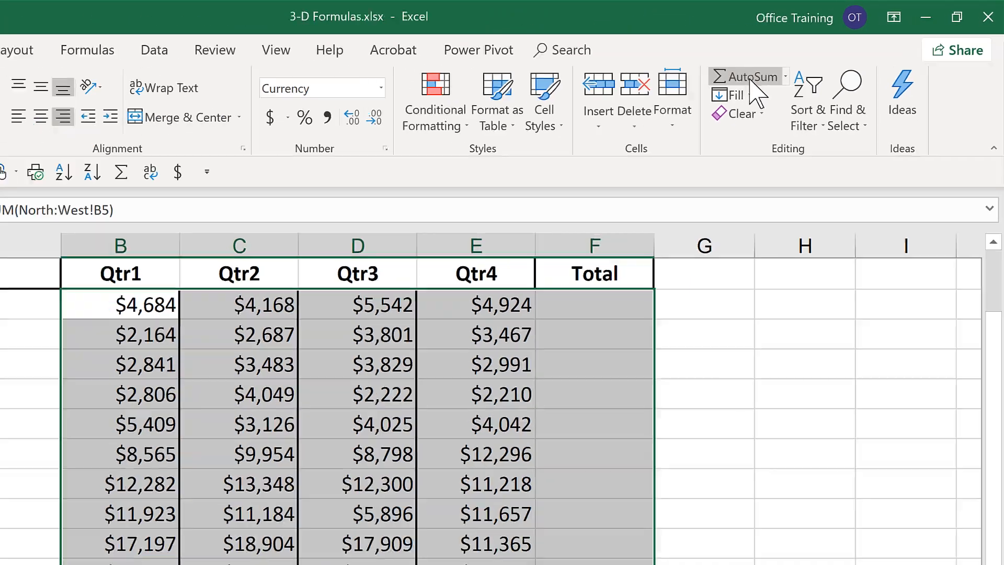
left_click(754, 84)
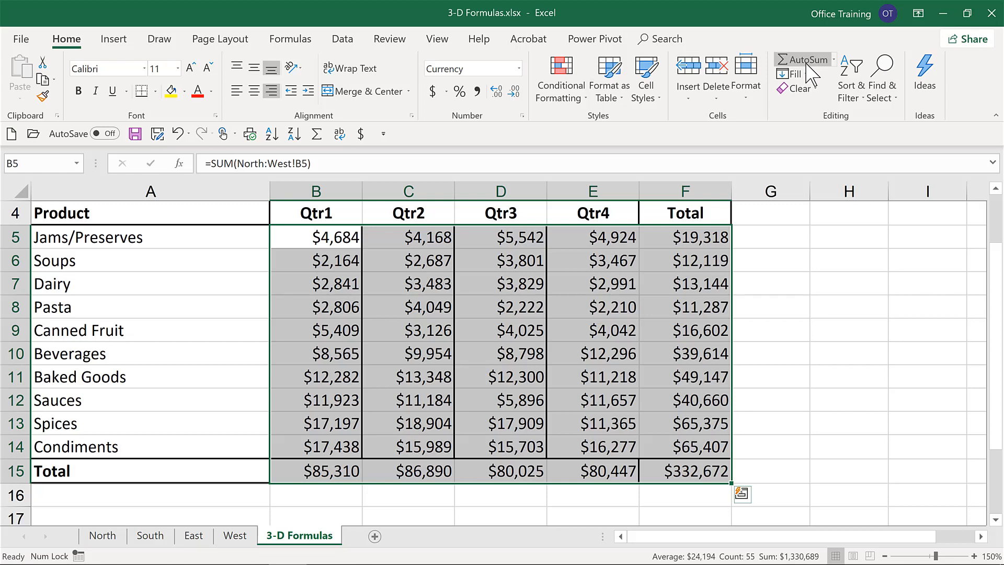
left_click(578, 239)
left_click(693, 476)
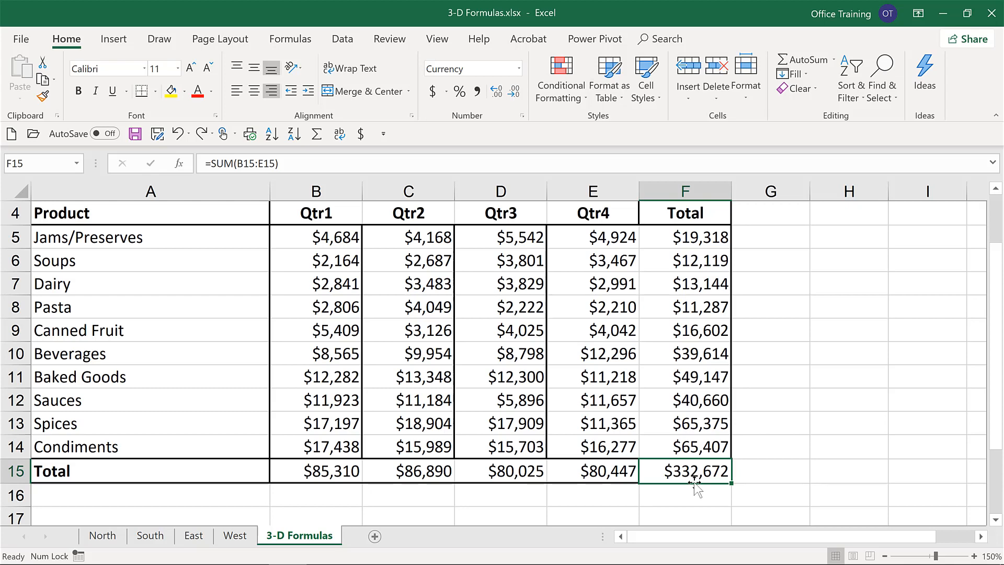
Move the South sheet ahead of the North sheet and return to the 3-D Formulas sheet
left_click(150, 542)
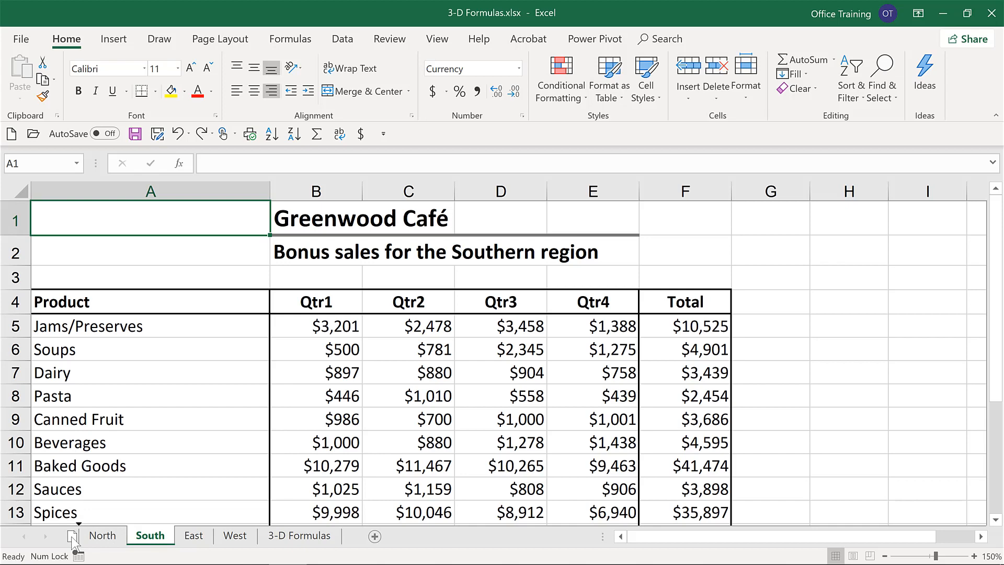
left_click_drag(72, 544, 72, 544)
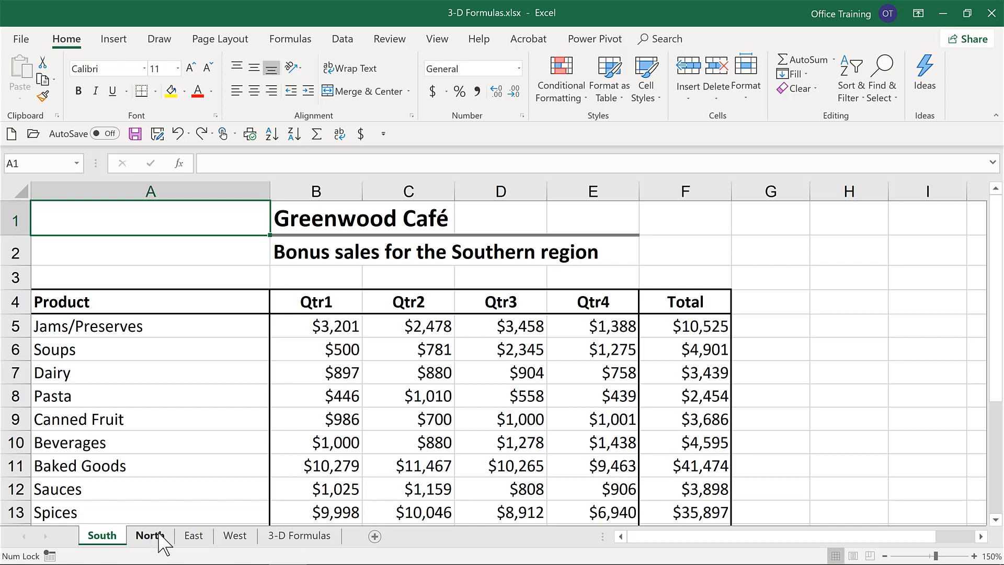
left_click(293, 539)
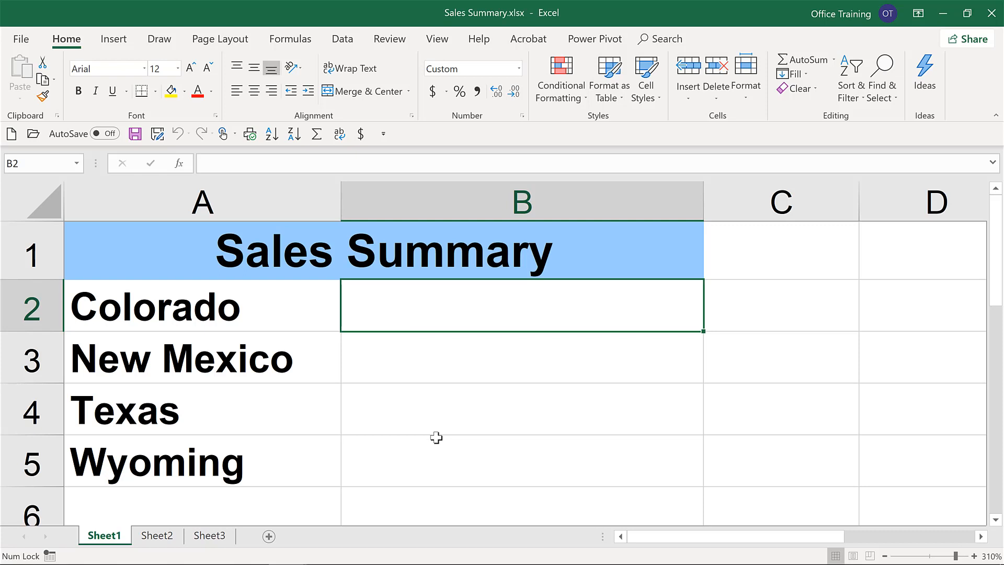
In Sales Summary.xlsx, enter a formula in Colorado's cell B2 linking to I7 on Sheet1 of Colorado.xlsx, and inspect it
type("=")
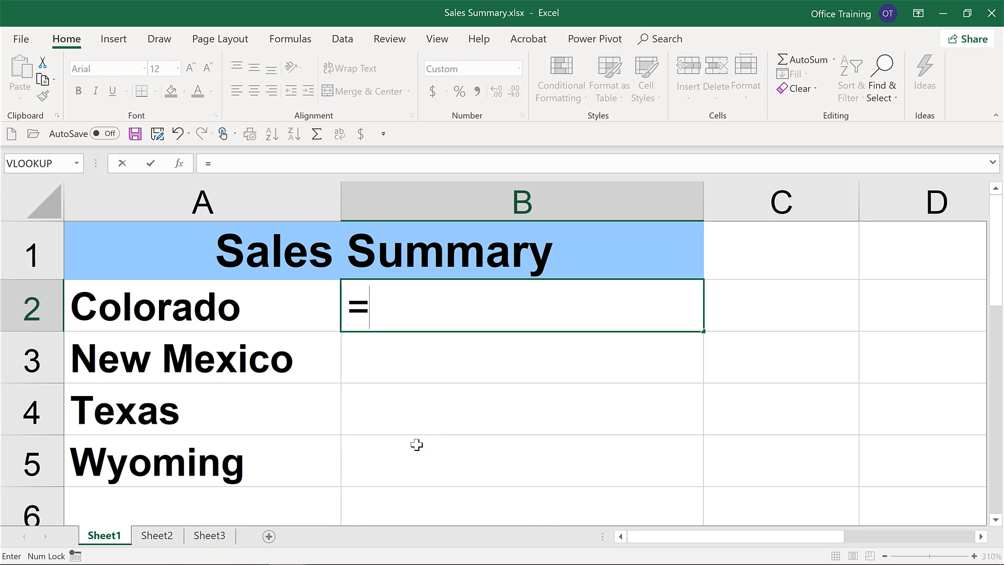
left_click(443, 41)
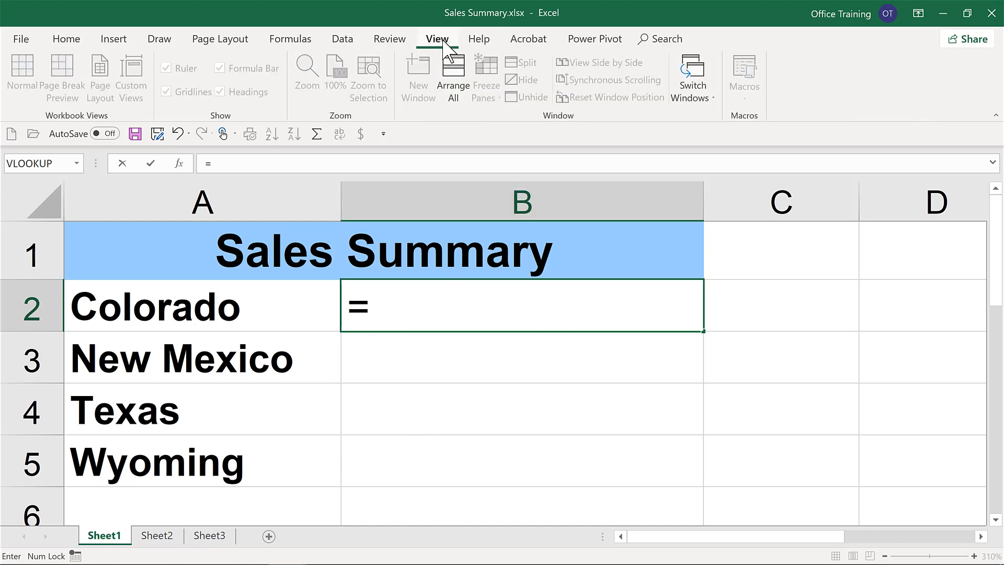
left_click(697, 102)
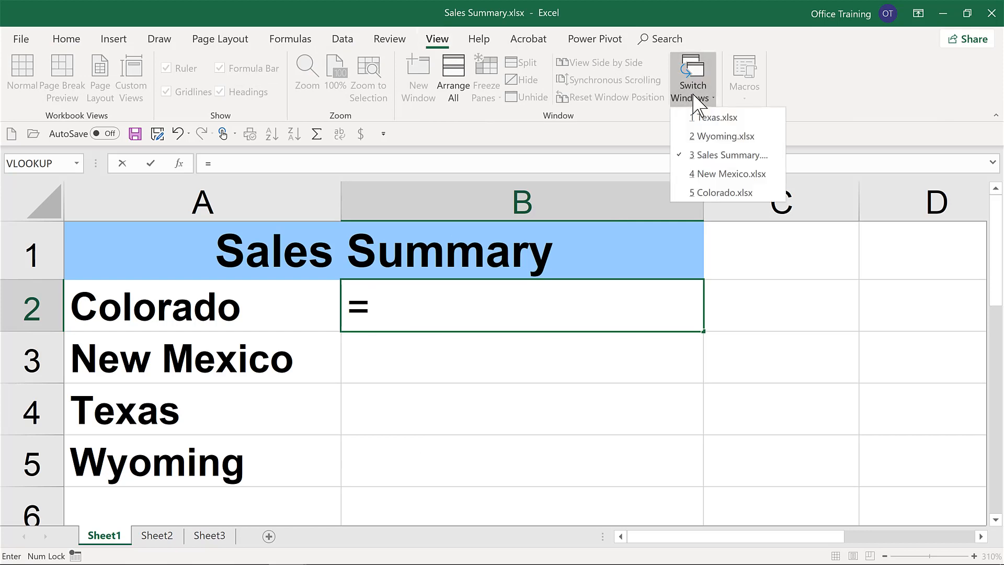
left_click(726, 194)
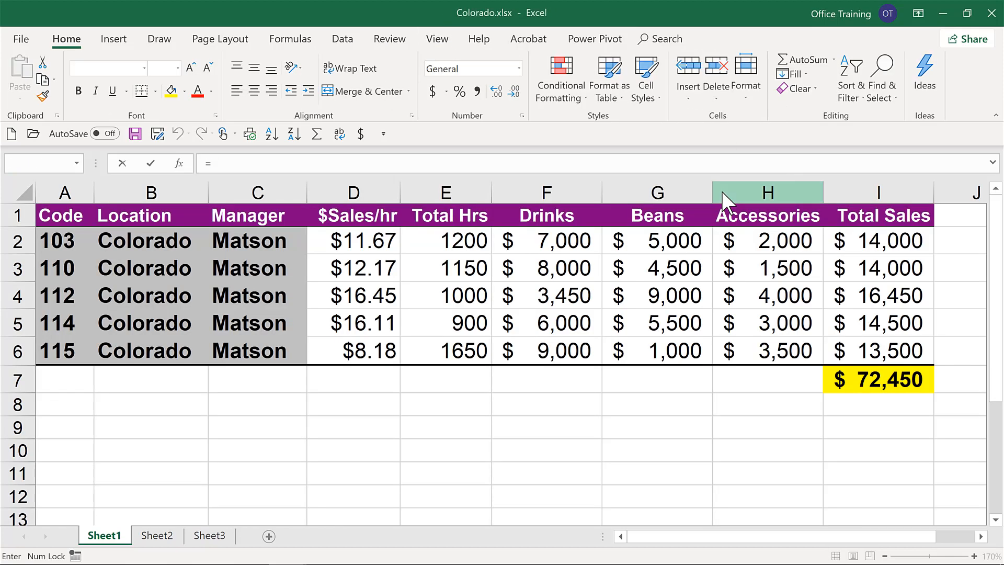
left_click(867, 381)
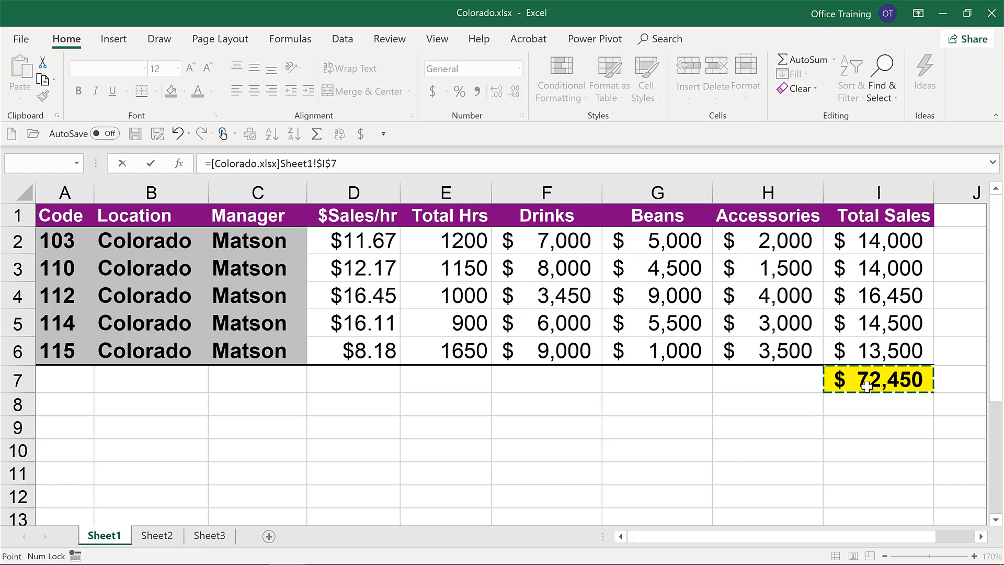
key("Return")
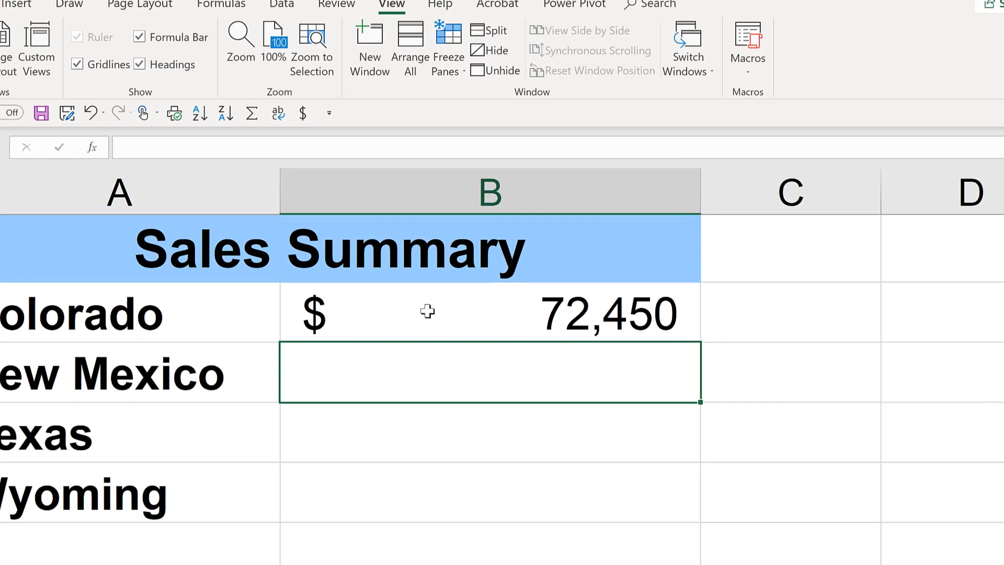
left_click(468, 304)
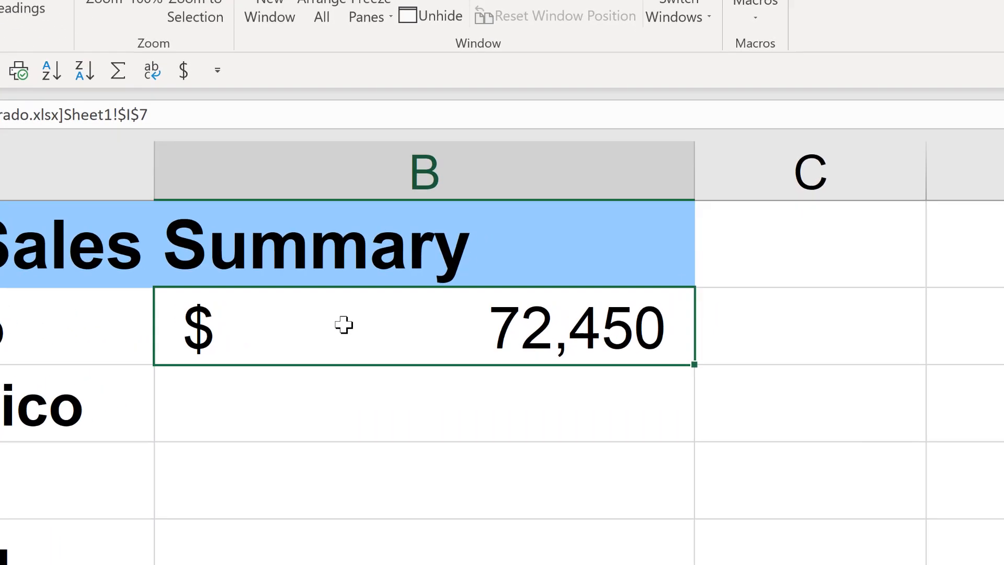
double_click(341, 324)
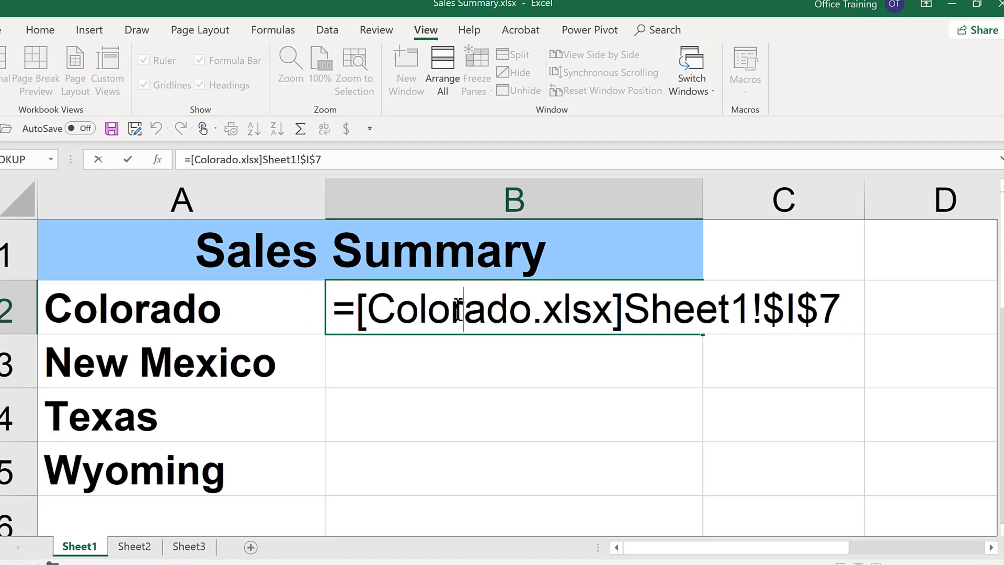
key("Return")
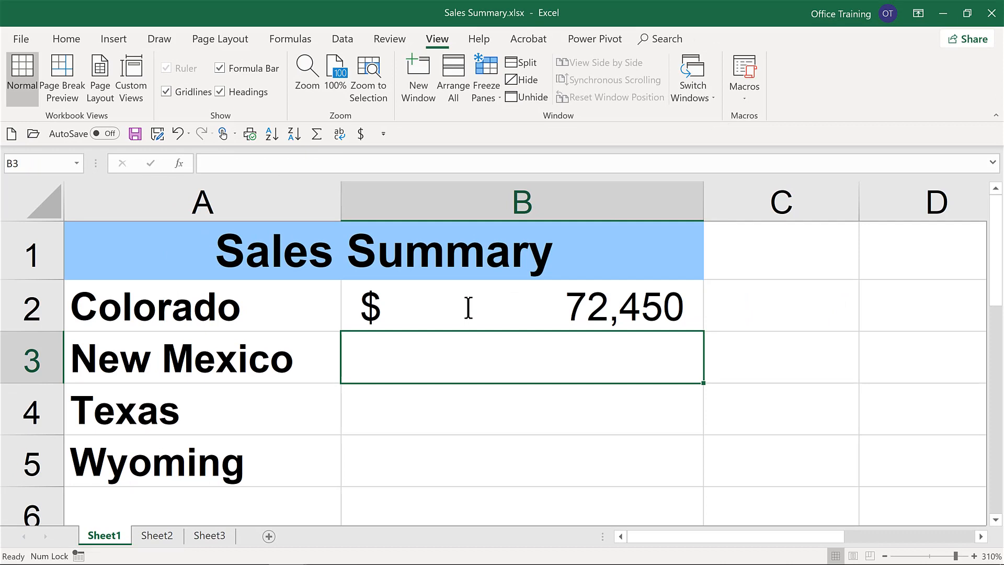
Enter a formula in New Mexico's cell B3 linking to I7 on Sheet1 of New Mexico.xlsx, and inspect it
type("=")
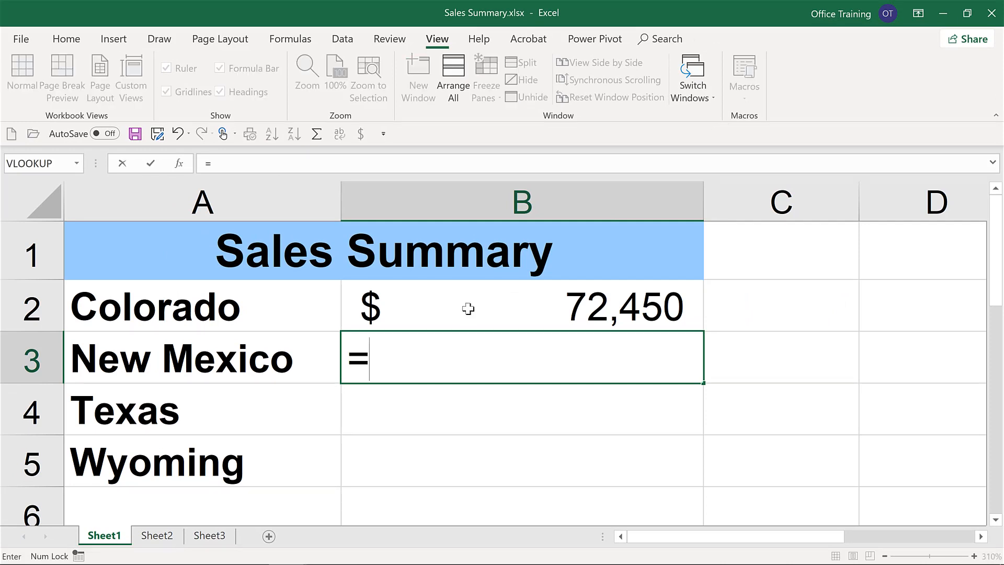
left_click(699, 102)
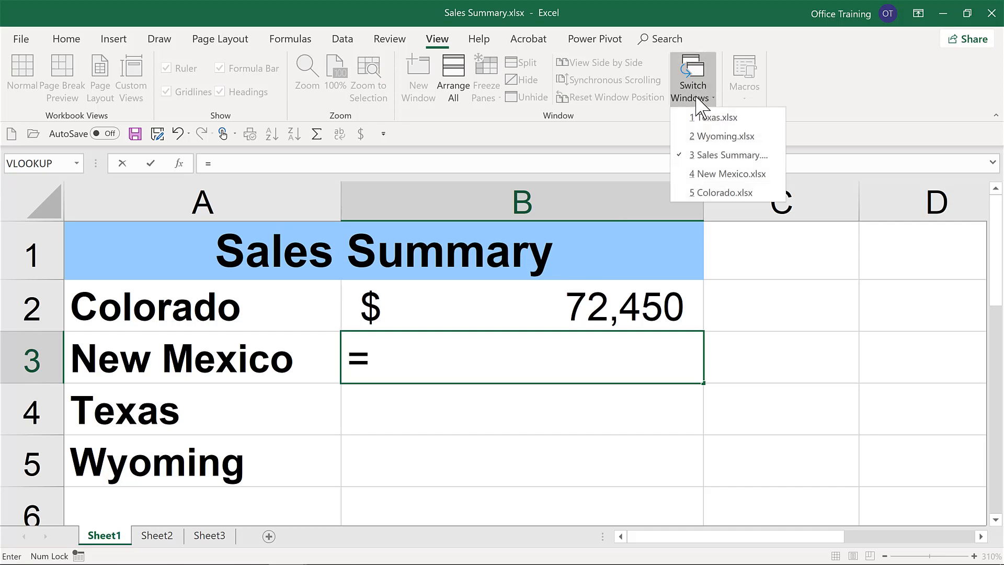
left_click(718, 178)
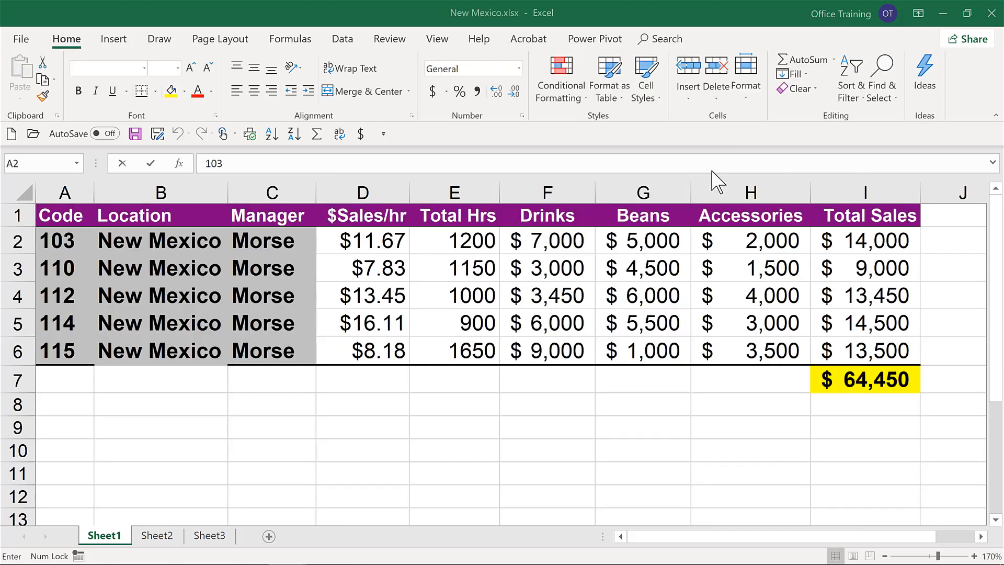
left_click(874, 381)
key("Return")
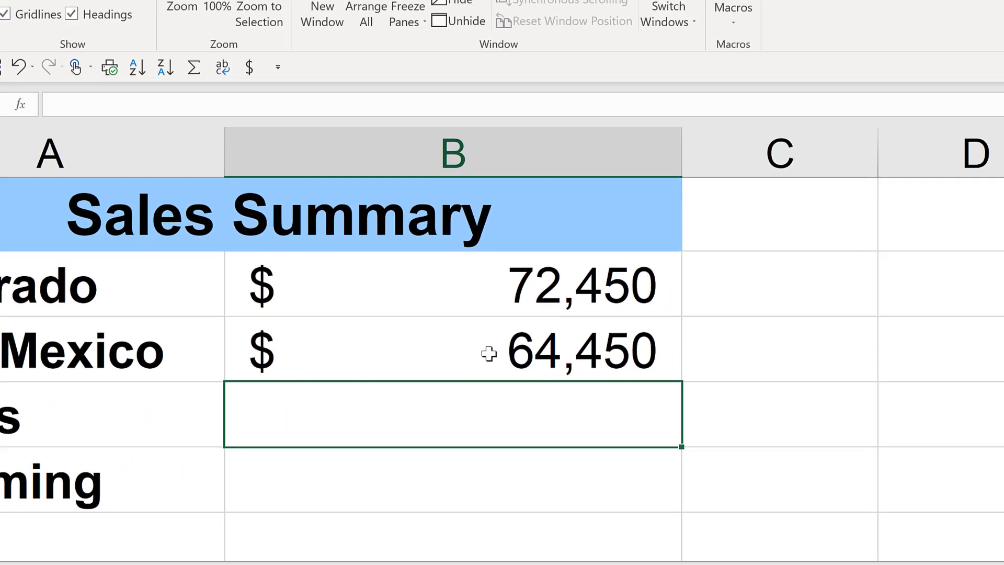
left_click(551, 361)
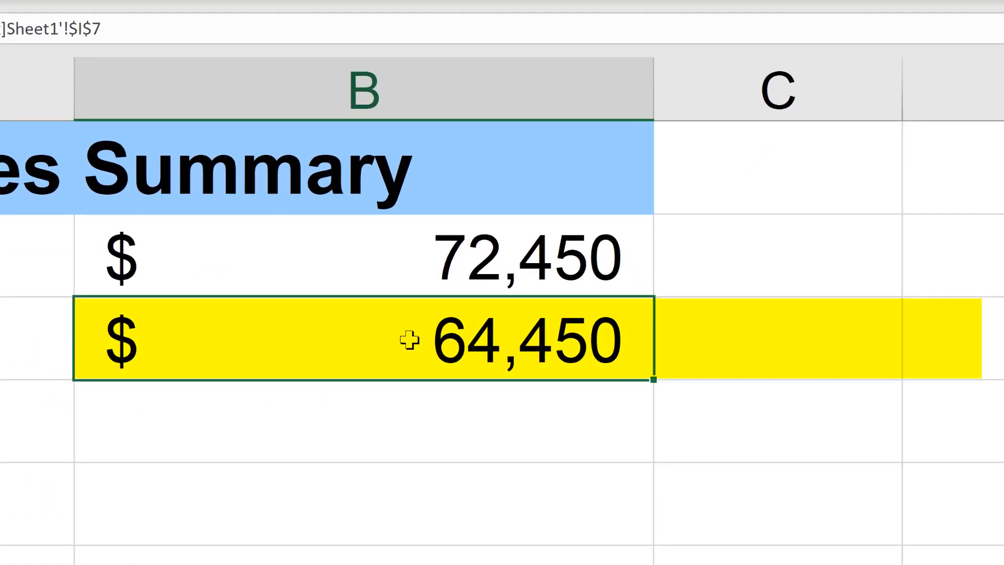
double_click(551, 360)
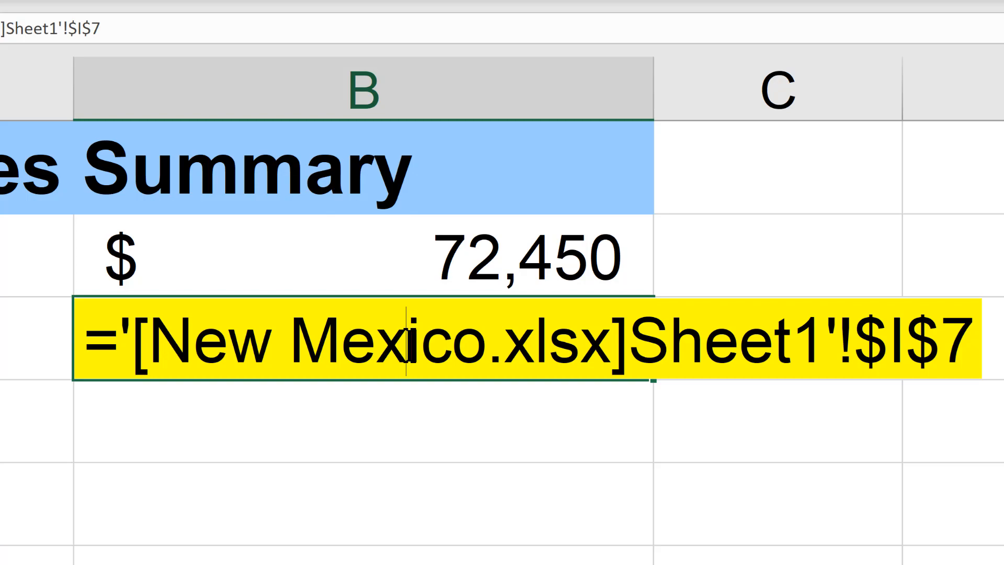
key("Return")
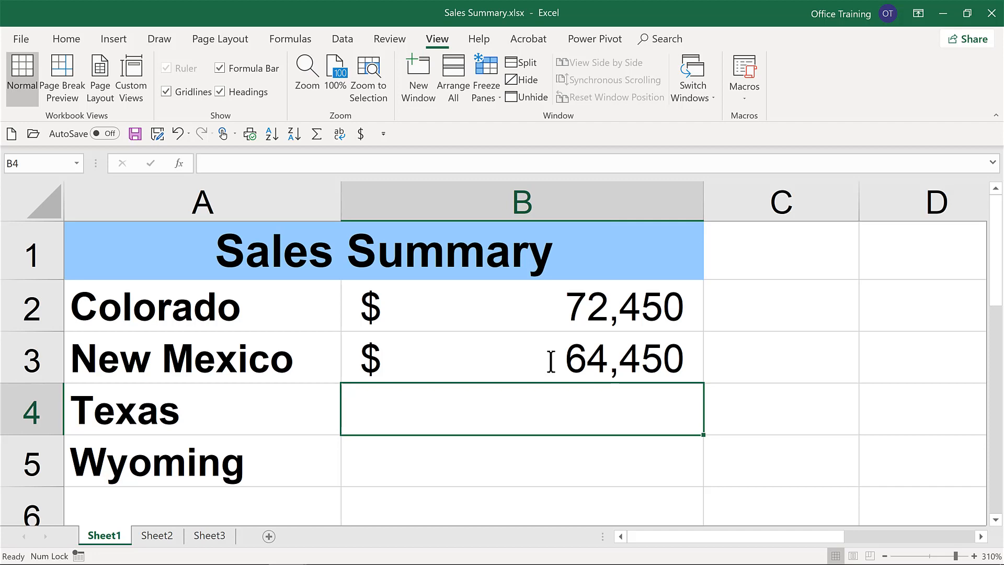
Copy the total in I7 of Texas.xlsx and paste it as a link into Texas's cell B4 in Sales Summary.xlsx
left_click(696, 97)
left_click(712, 118)
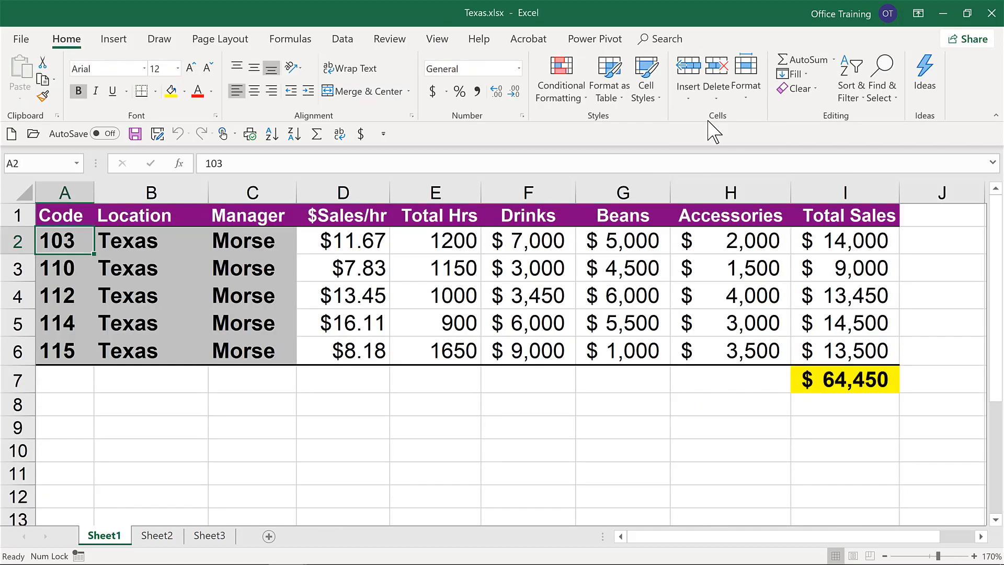
left_click(853, 370)
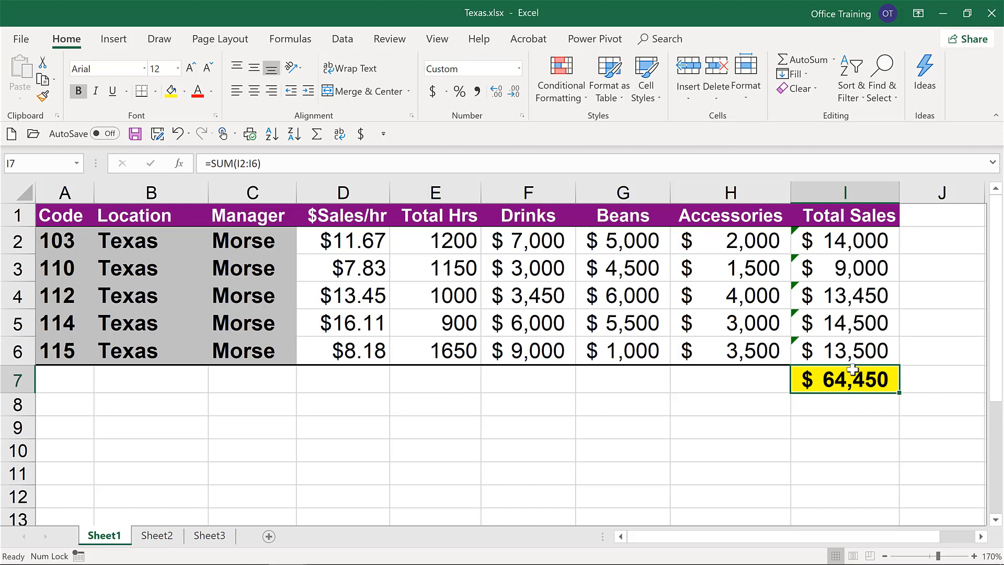
key("ctrl+c")
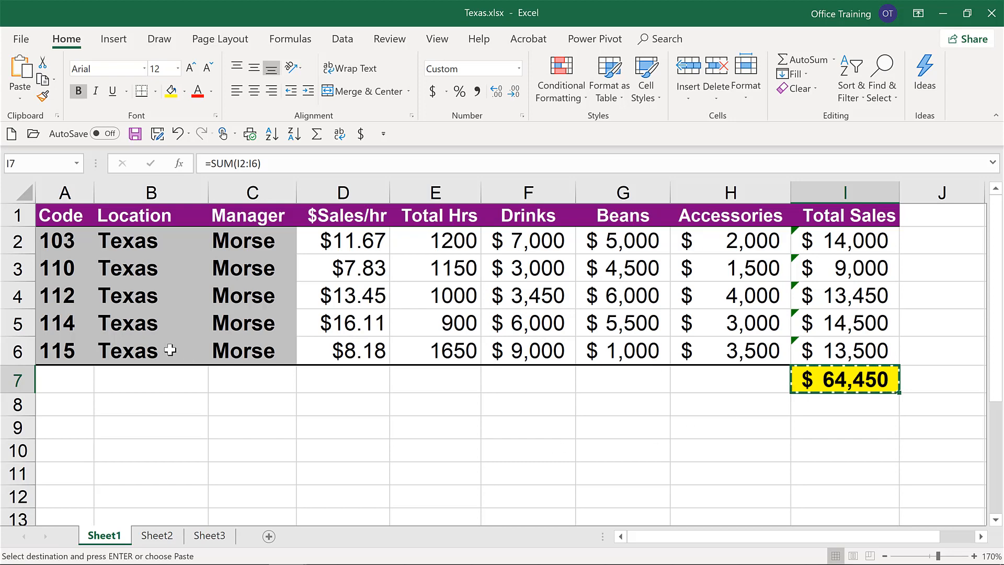
mouse_move(287, 564)
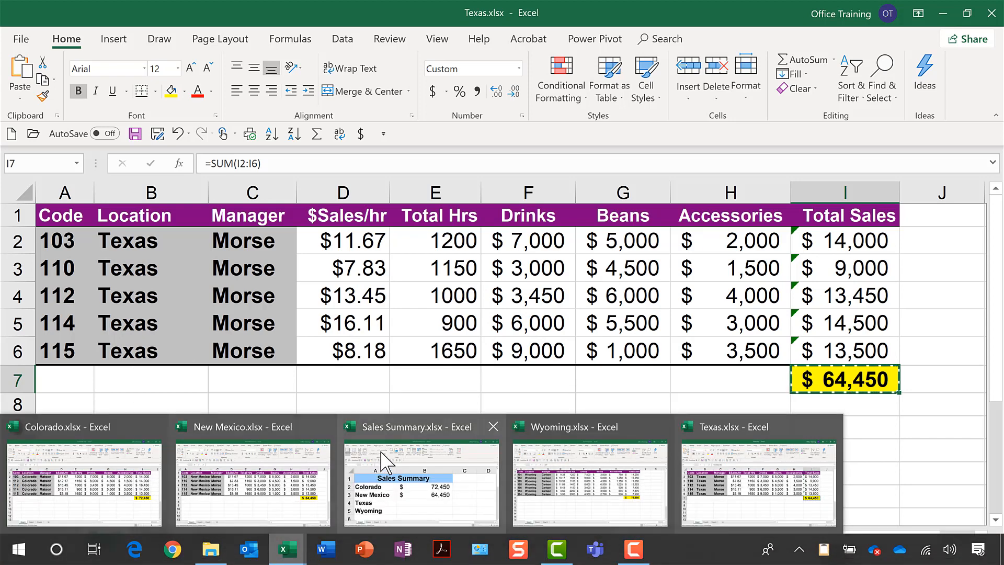
left_click(381, 460)
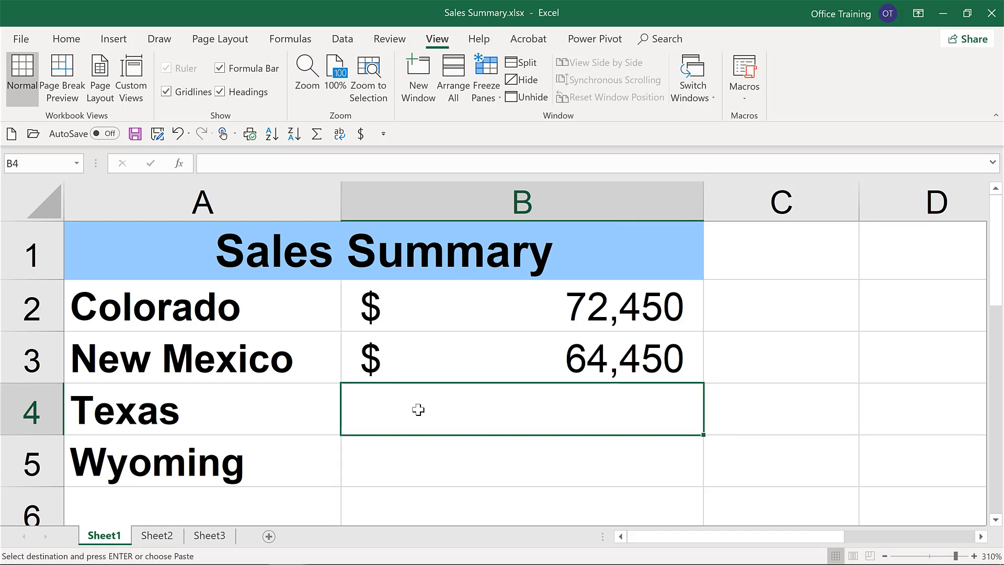
right_click(418, 410)
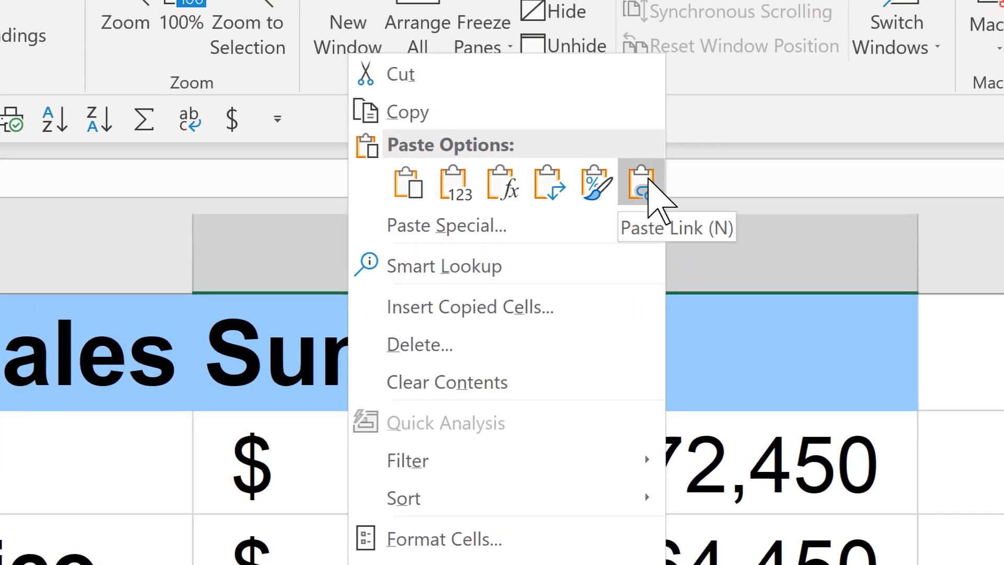
left_click(646, 183)
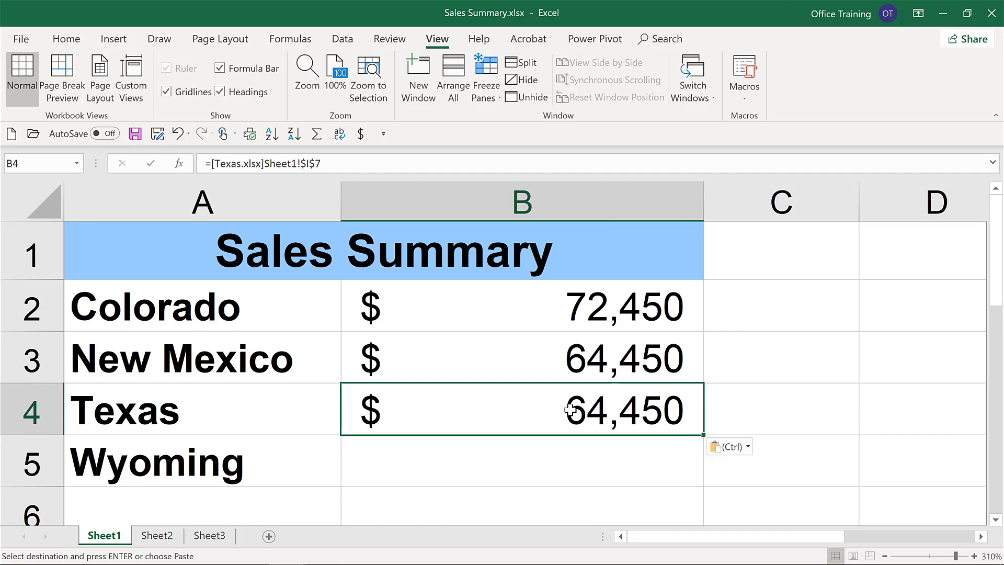
Enter a SUM formula in Wyoming's cell B5 that totals I2:I8 on Sheet1 of Wyoming.xlsx, and inspect it
key("Down")
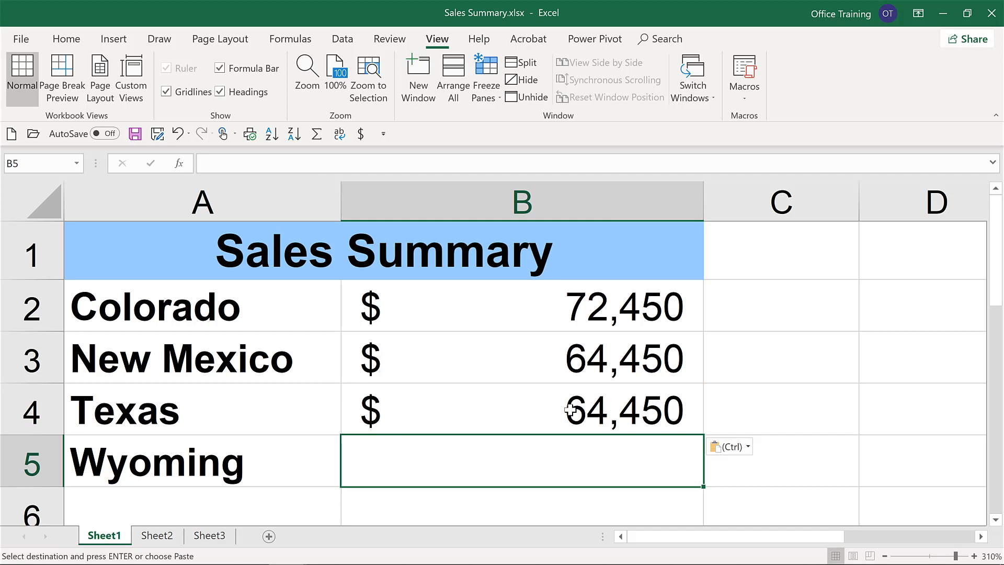
type("=")
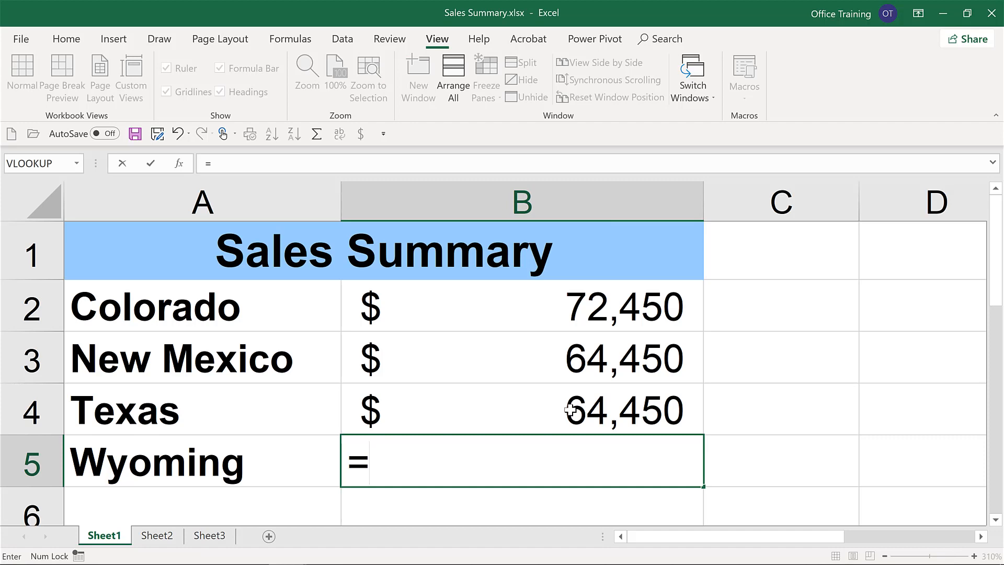
type("sum(")
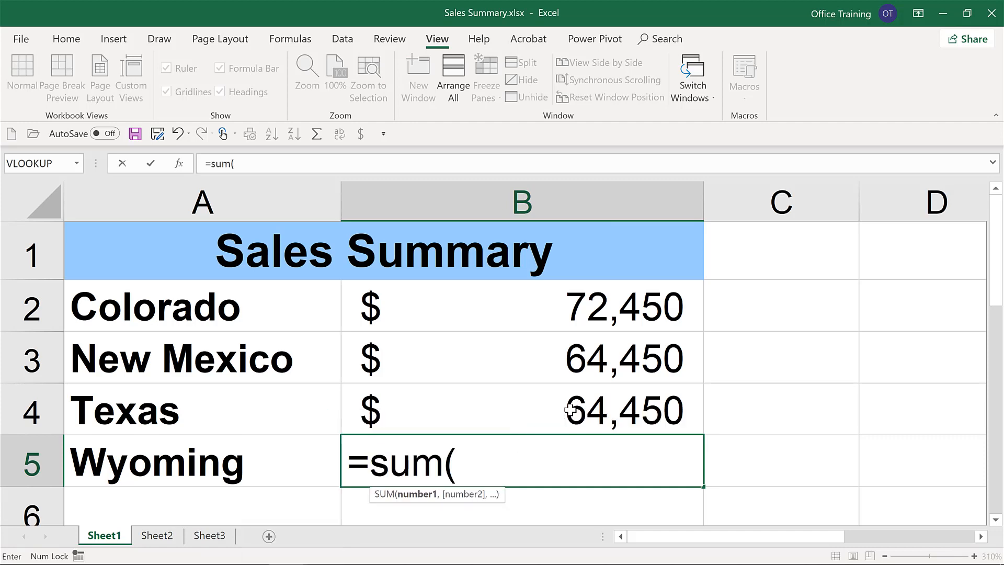
left_click(696, 99)
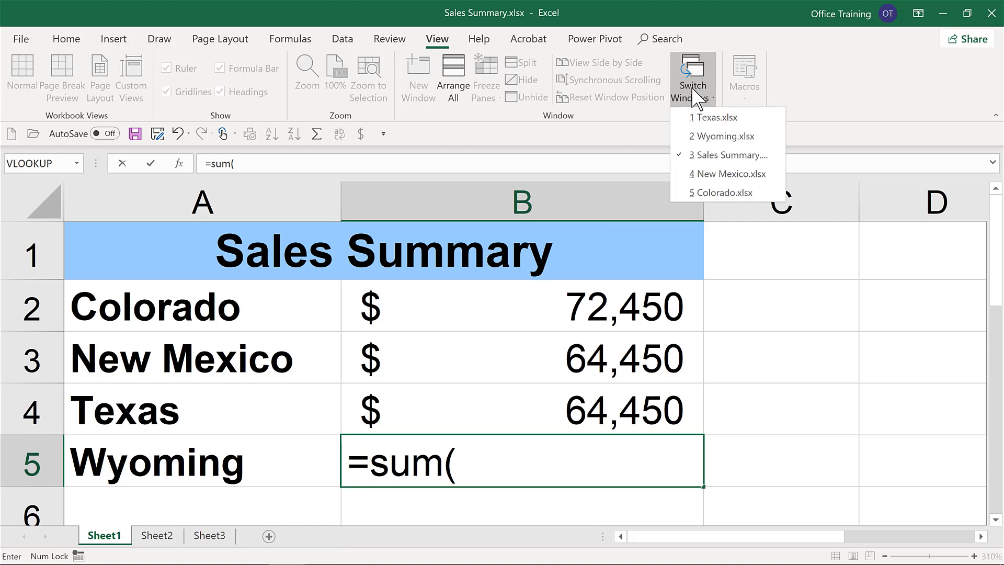
left_click(703, 135)
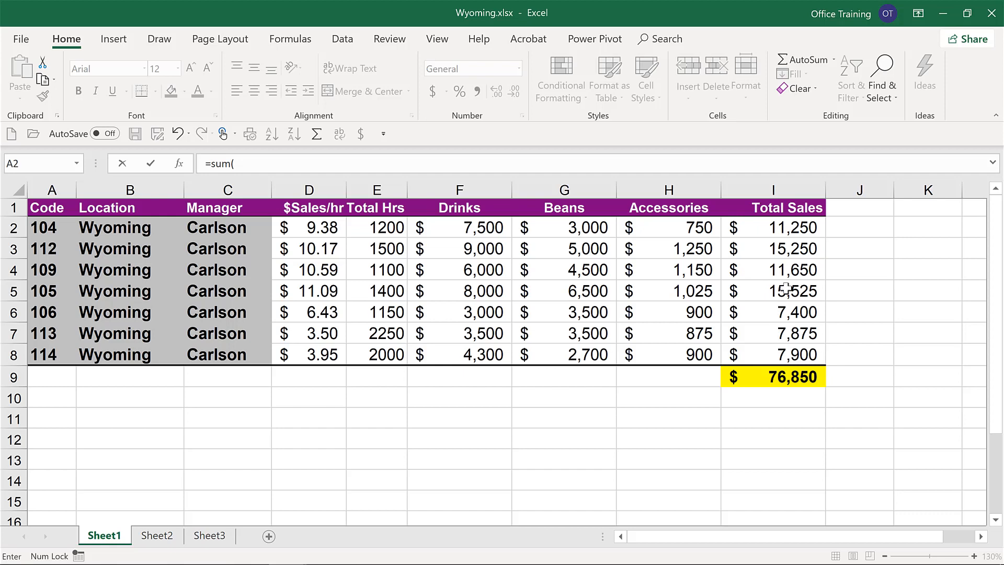
left_click_drag(773, 228, 763, 347)
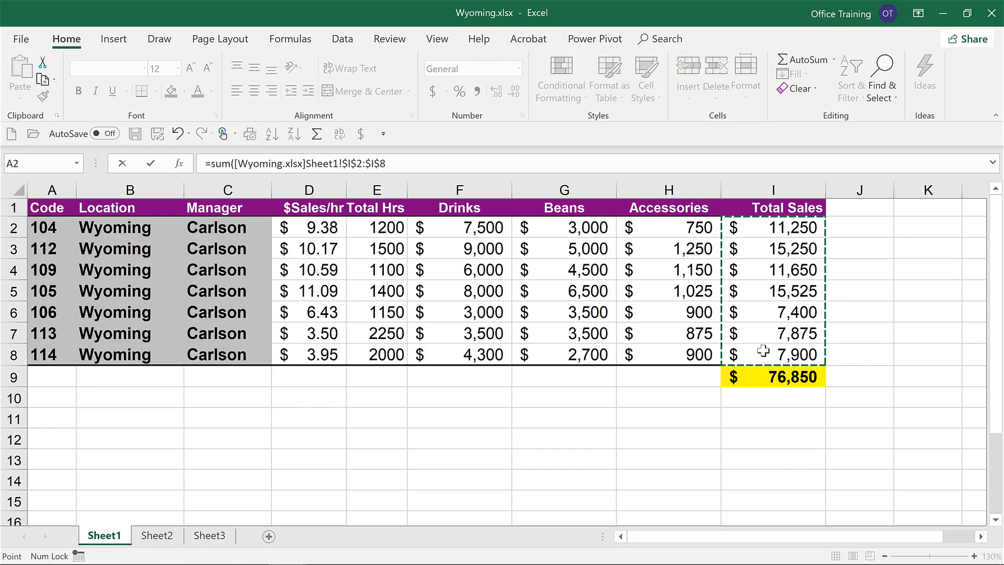
key("Return")
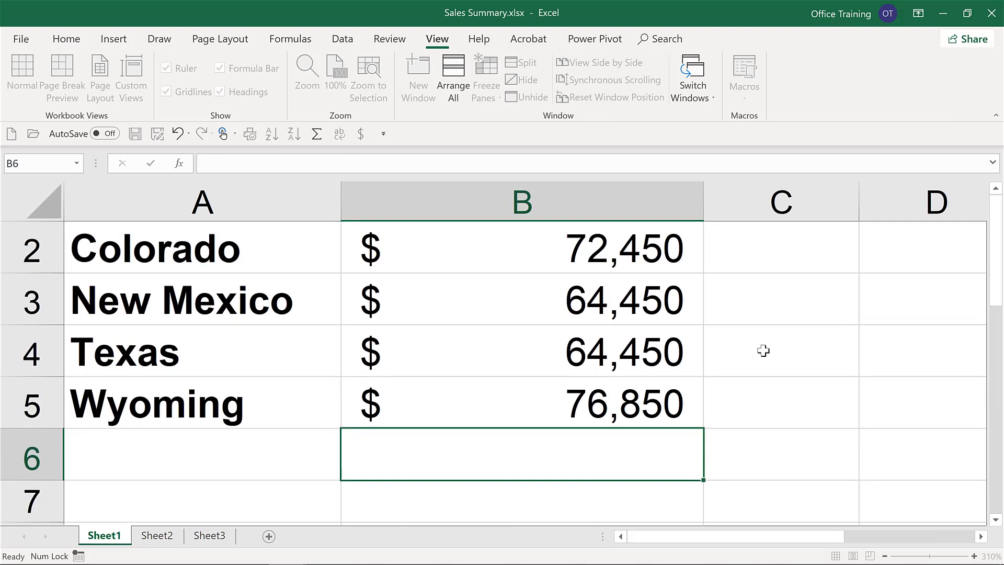
key("Up")
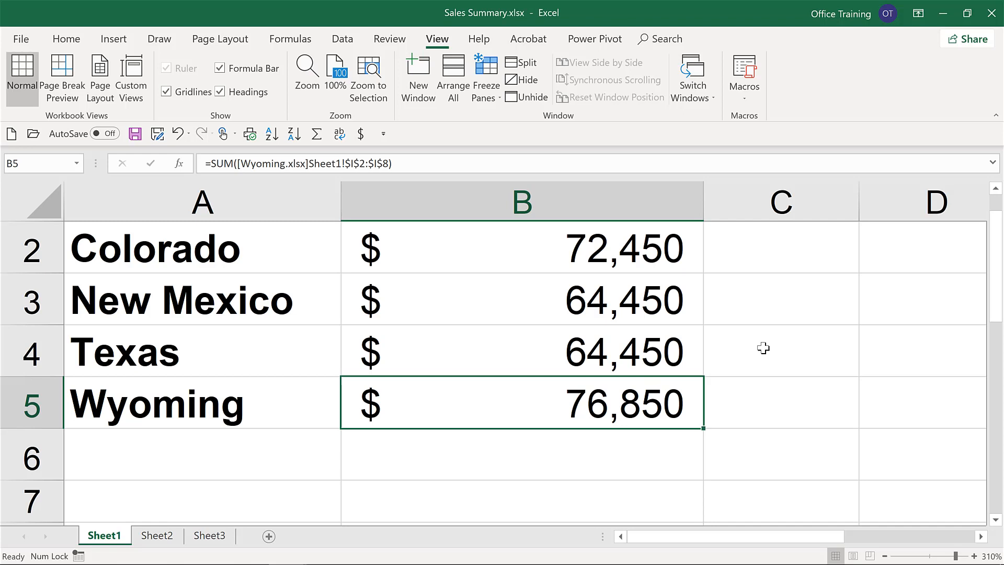
key("F2")
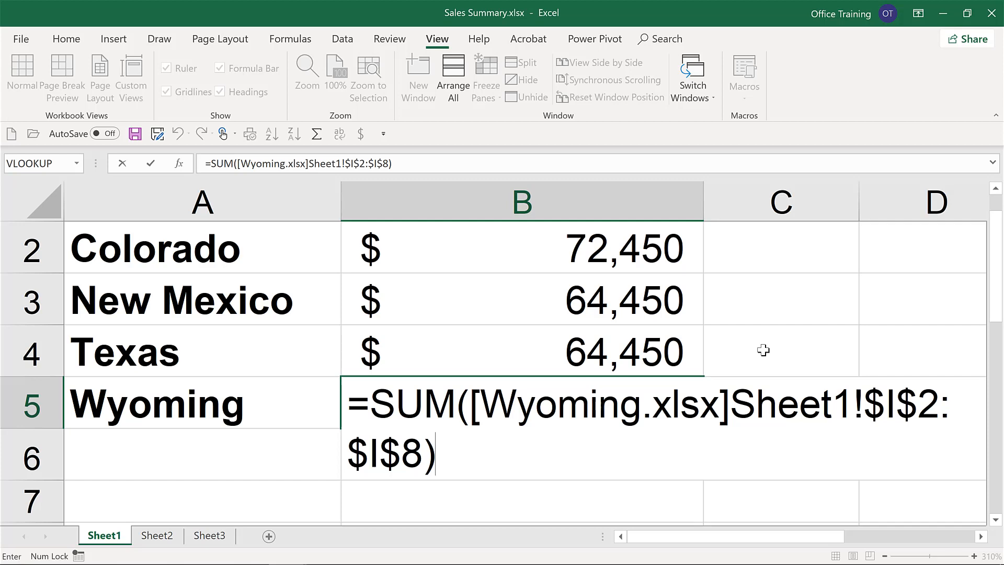
key("ctrl+Return")
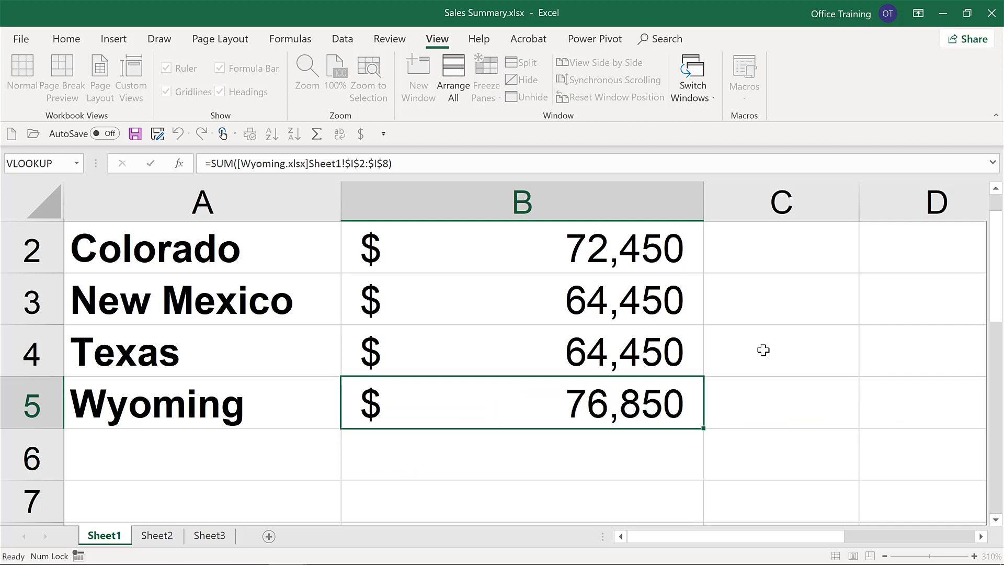
Inspect Colorado's link formula in B2, close Colorado.xlsx, and inspect the formula in Sales Summary.xlsx again
left_click(549, 253)
double_click(549, 252)
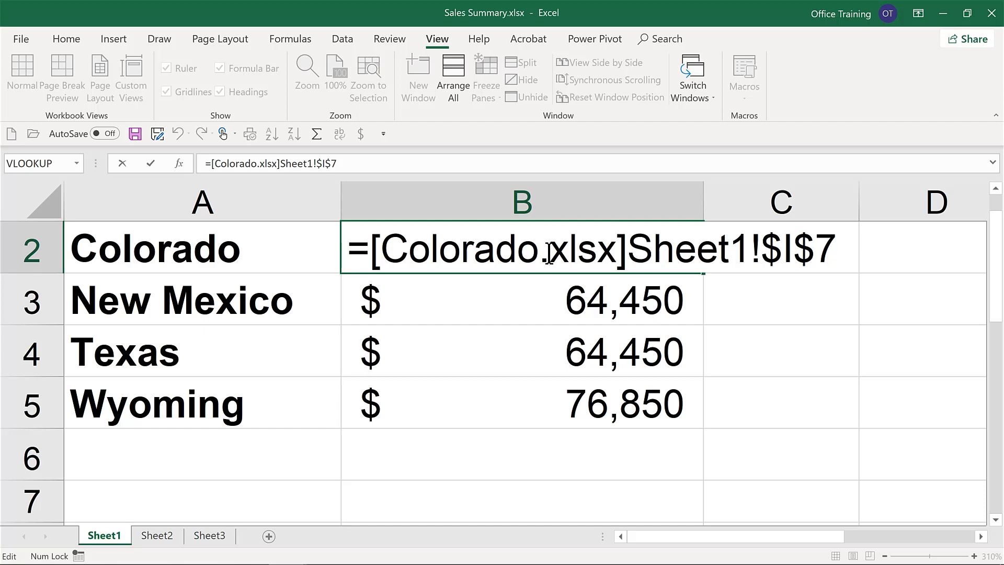
key("ctrl+Return")
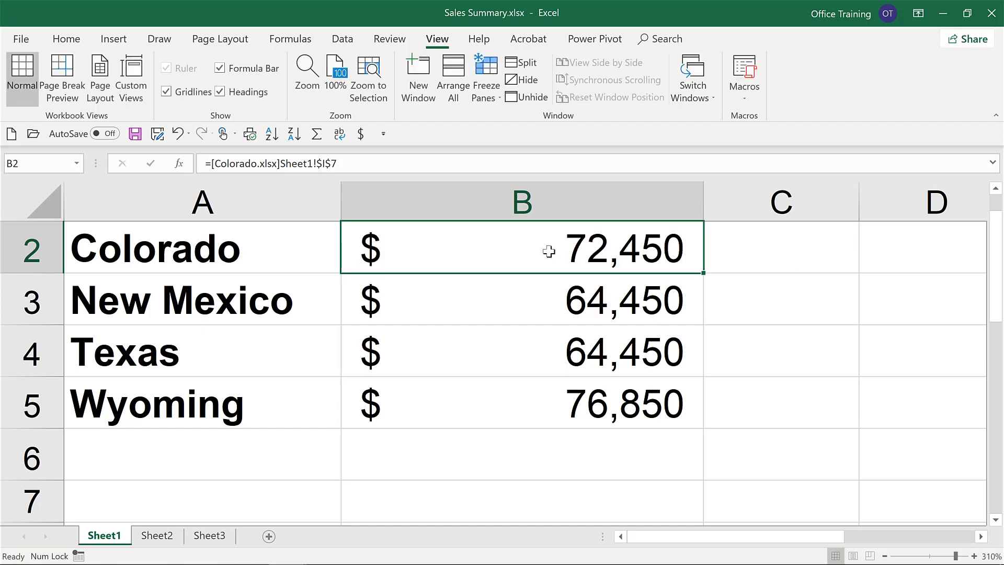
left_click(705, 98)
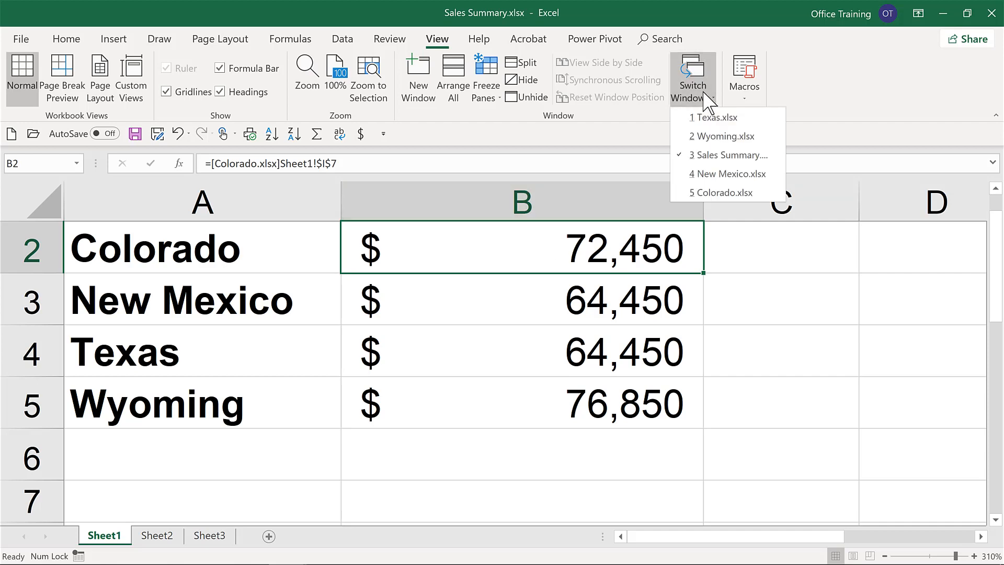
left_click(712, 194)
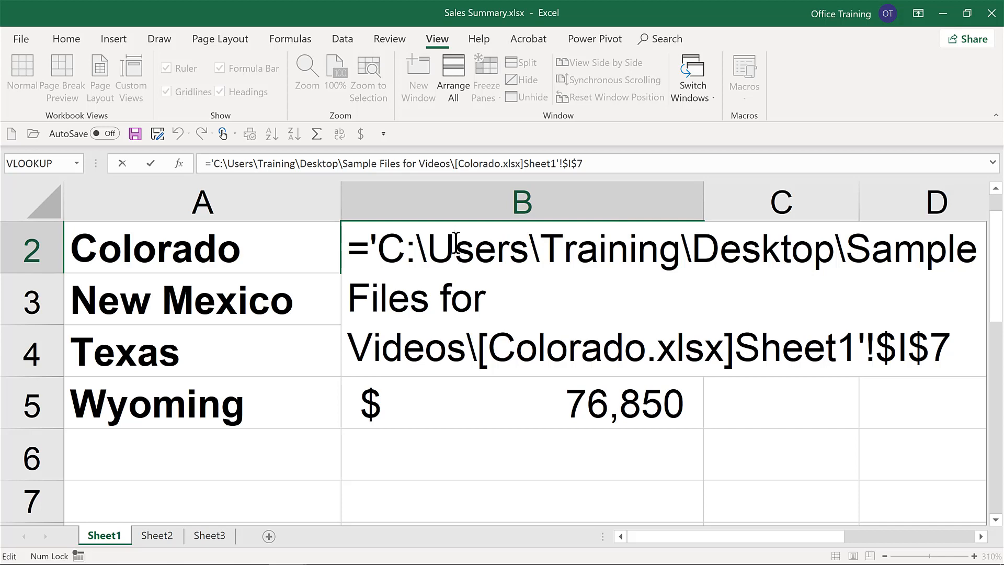
key("ctrl+Return")
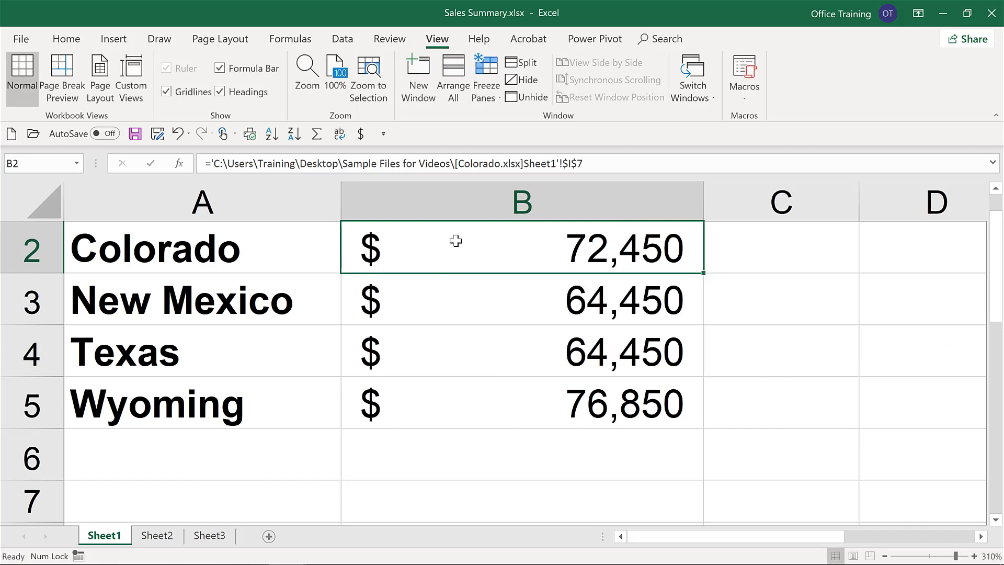
Save and close Sales Summary.xlsx, reopen it from the recent workbooks and enable its content
key("ctrl+s")
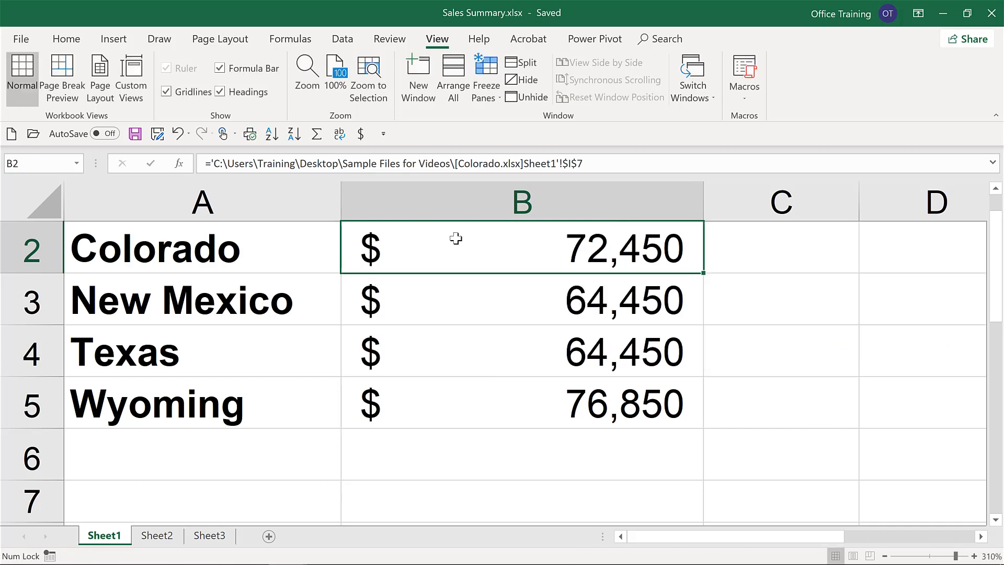
key("ctrl+Tab")
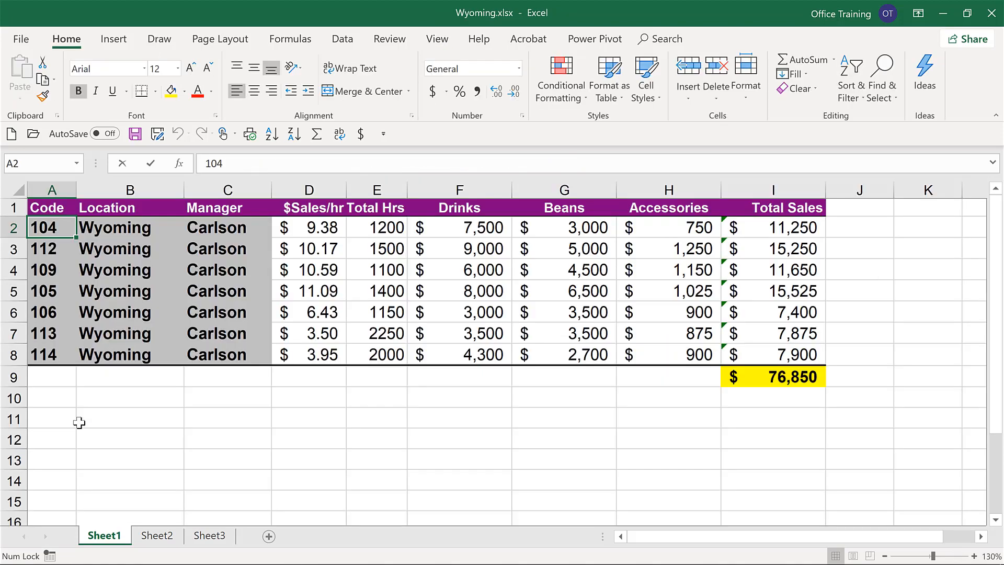
key("ctrl+o")
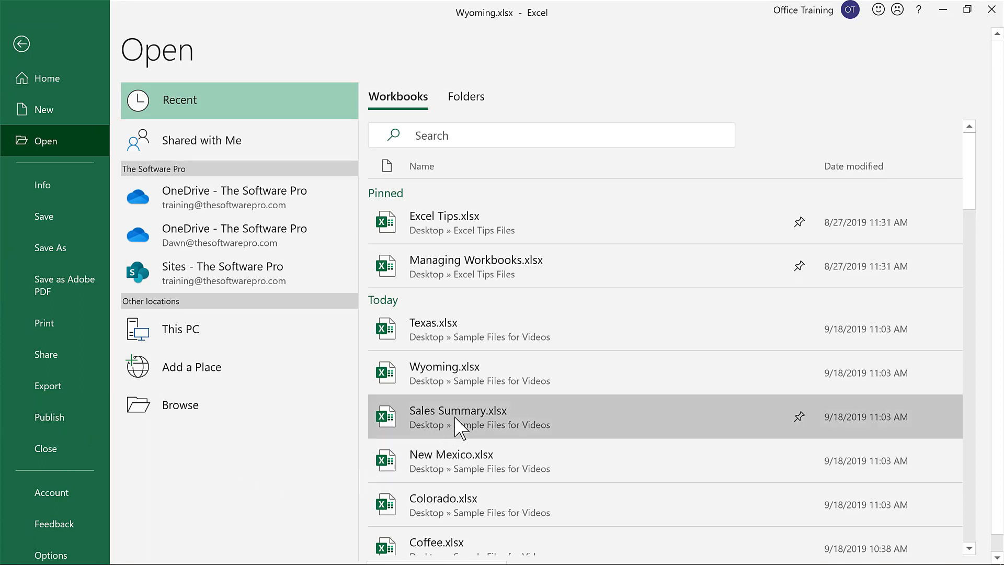
left_click(459, 428)
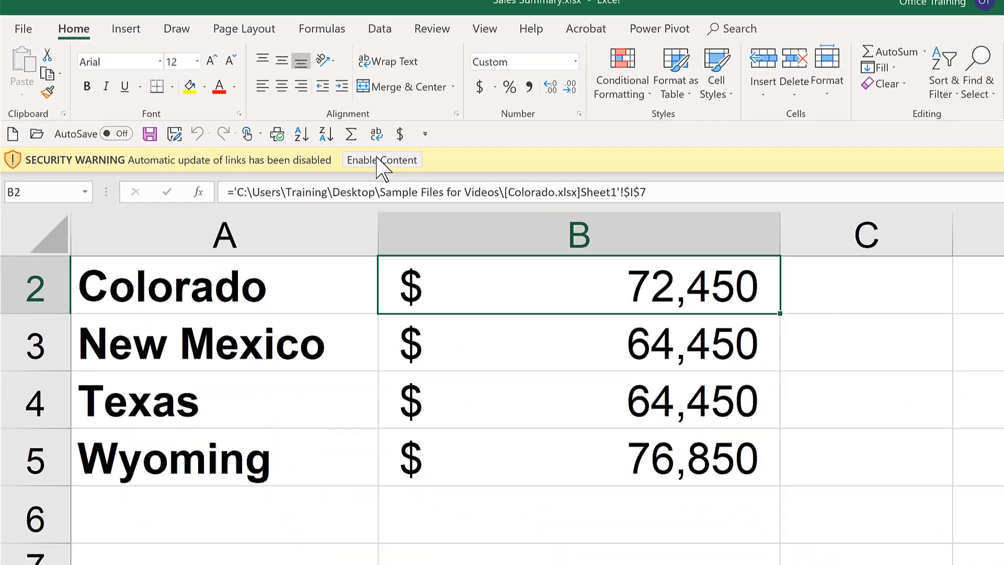
left_click(683, 182)
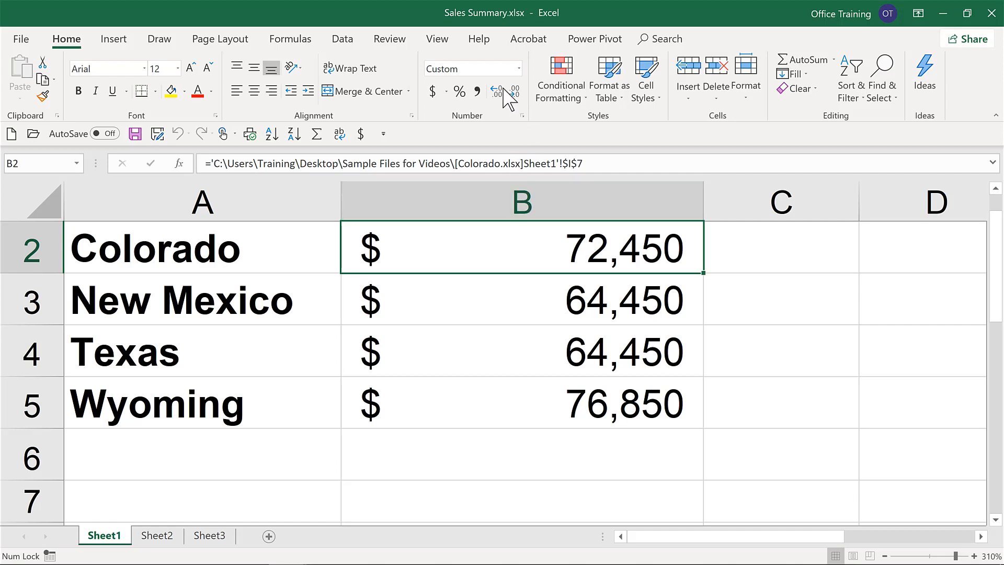
Switch to Wyoming.xlsx and save it under the new name Wyoming 2020.xlsx in the Sample Files for Videos folder
left_click(437, 40)
left_click(693, 94)
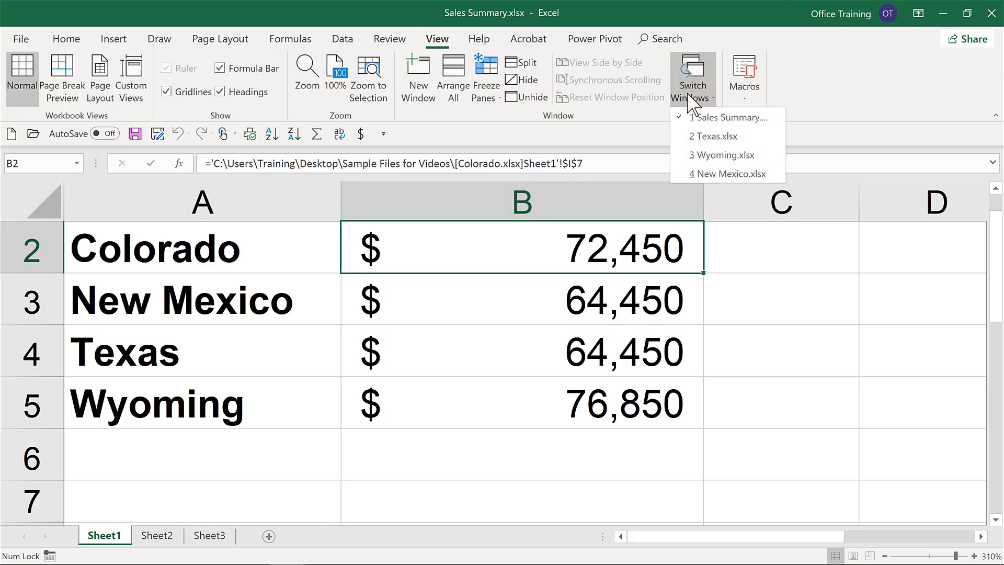
left_click(715, 155)
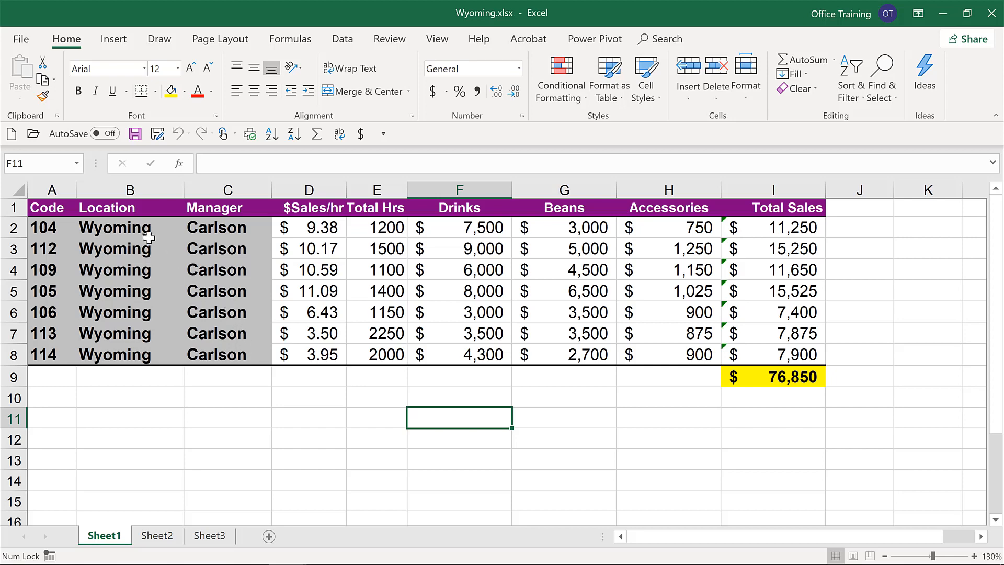
left_click(158, 135)
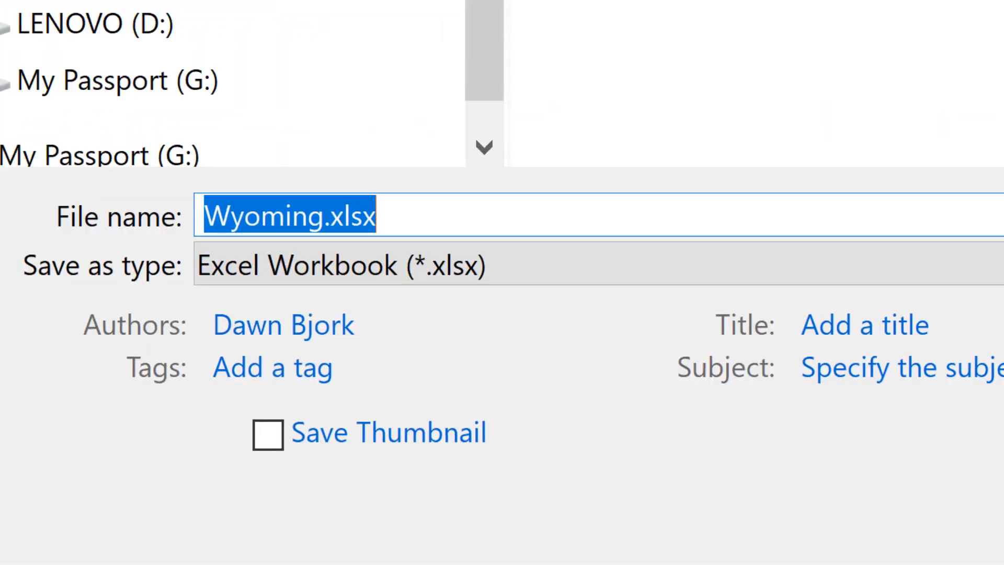
key("Left")
key("Left")
key("Left")
key("Left")
key("Left")
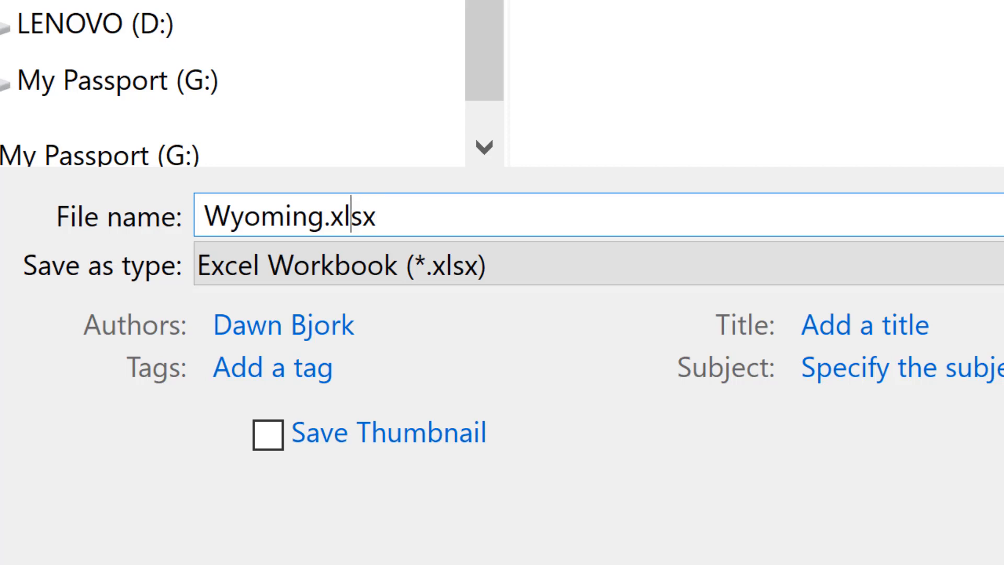
type("2020")
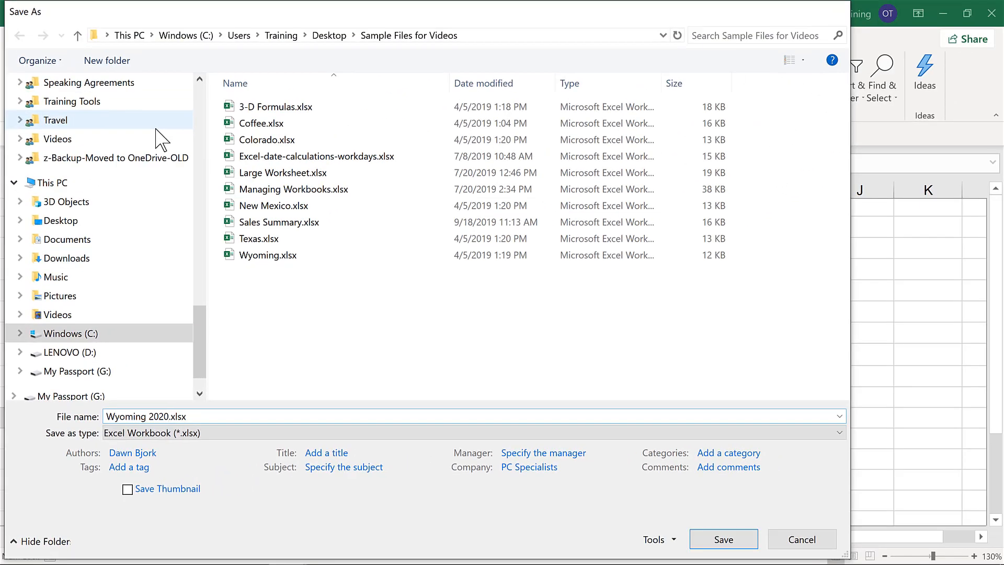
key("Return")
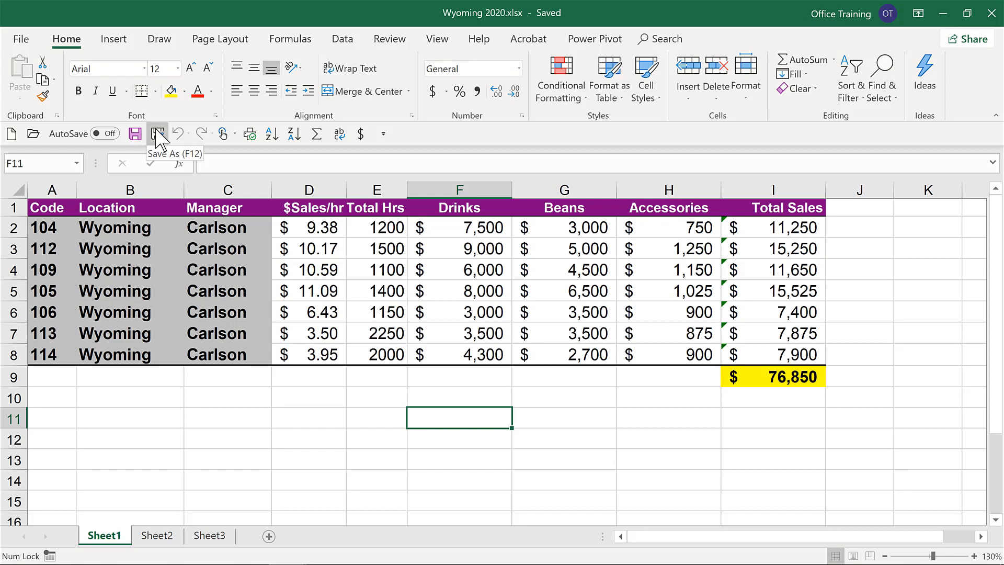
Save and close Wyoming 2020.xlsx and Sales Summary.xlsx, and close Texas.xlsx
left_click(157, 136)
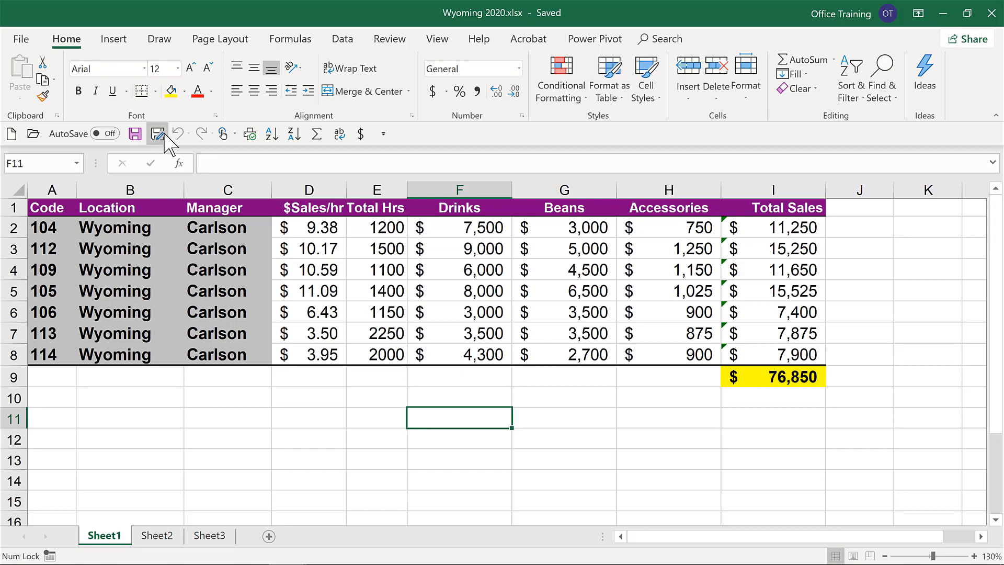
left_click(134, 134)
key("ctrl+w")
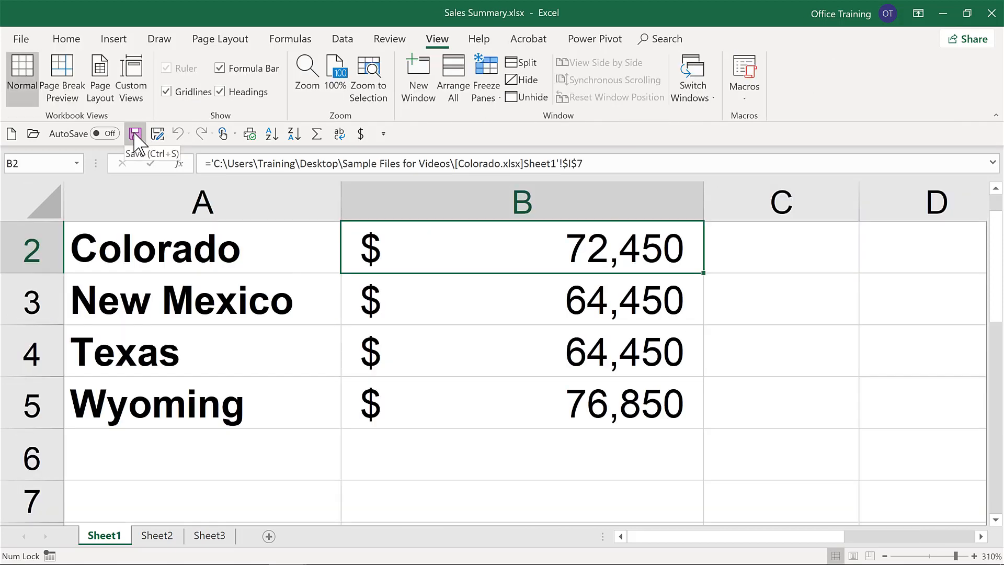
left_click(135, 135)
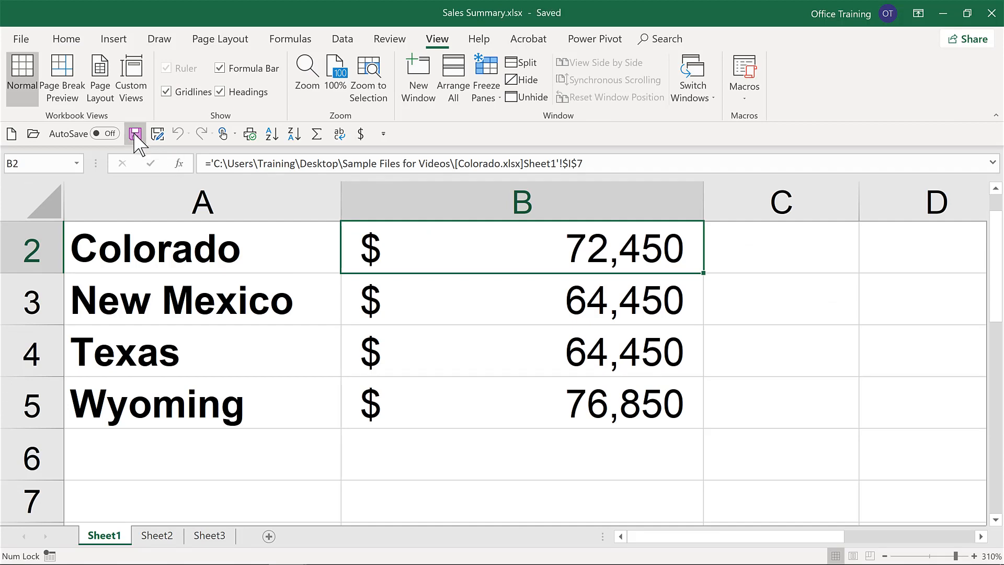
key("ctrl+w")
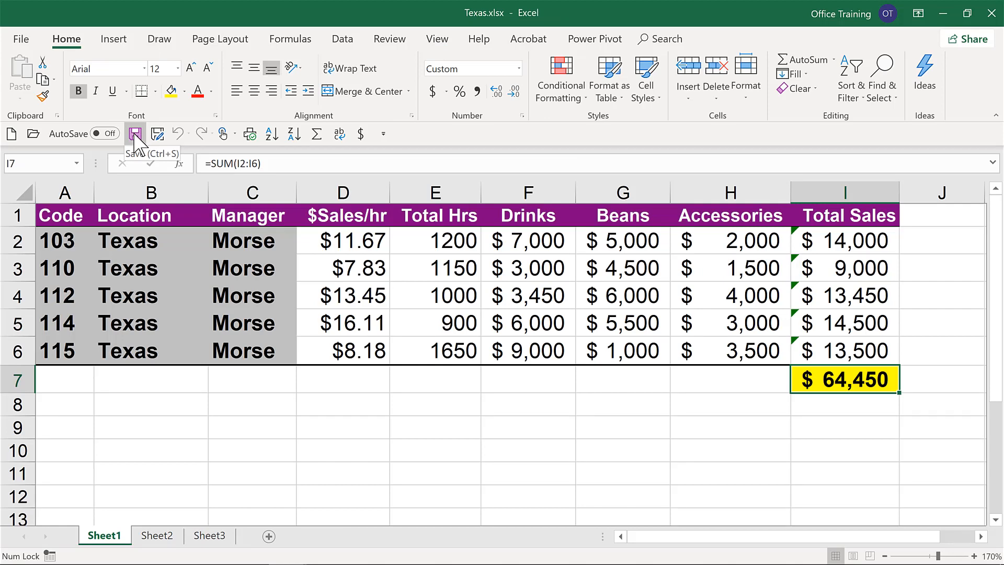
key("ctrl+w")
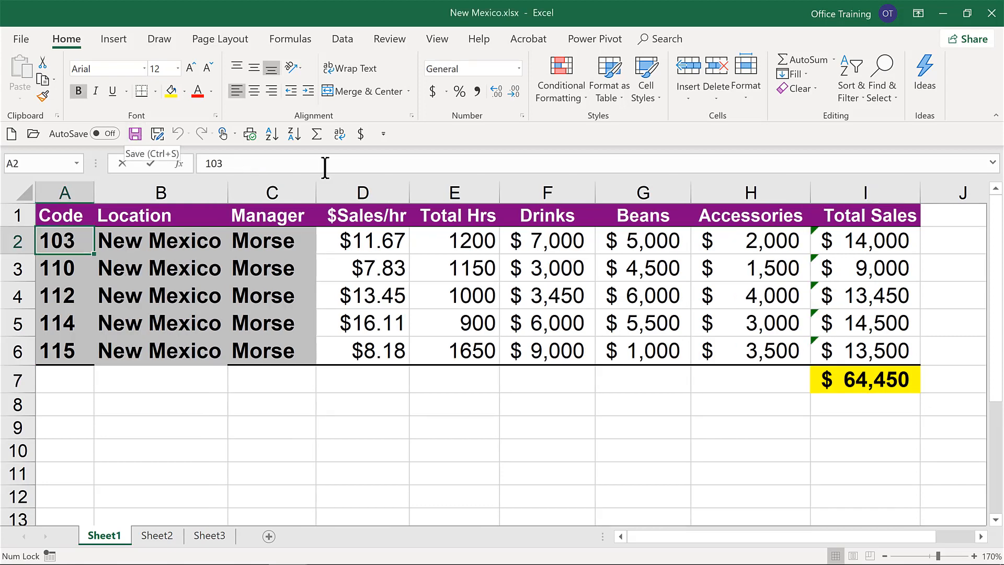
Set the Accessories value for code 103 in cell H2 of New Mexico.xlsx to 100000
left_click(750, 241)
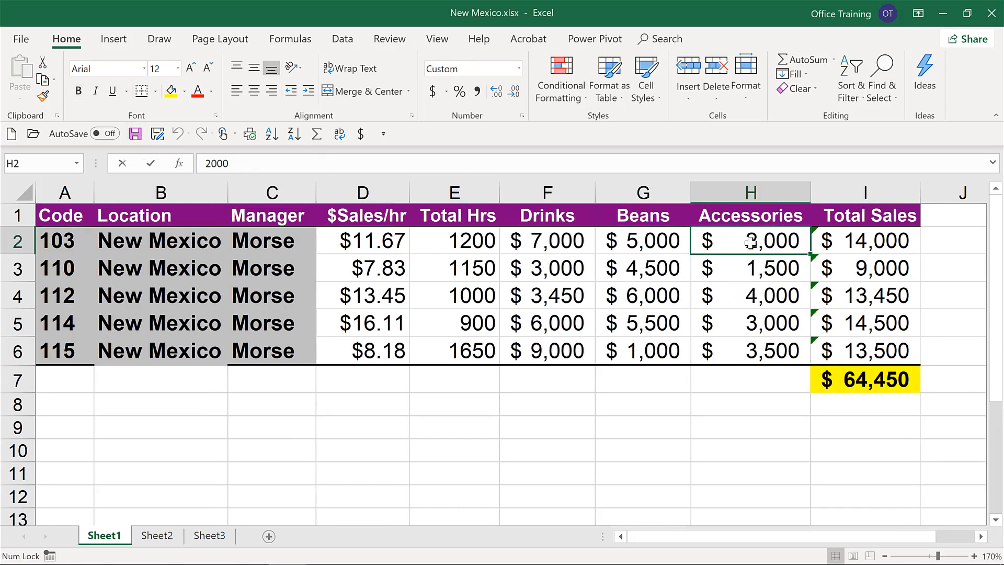
type("1")
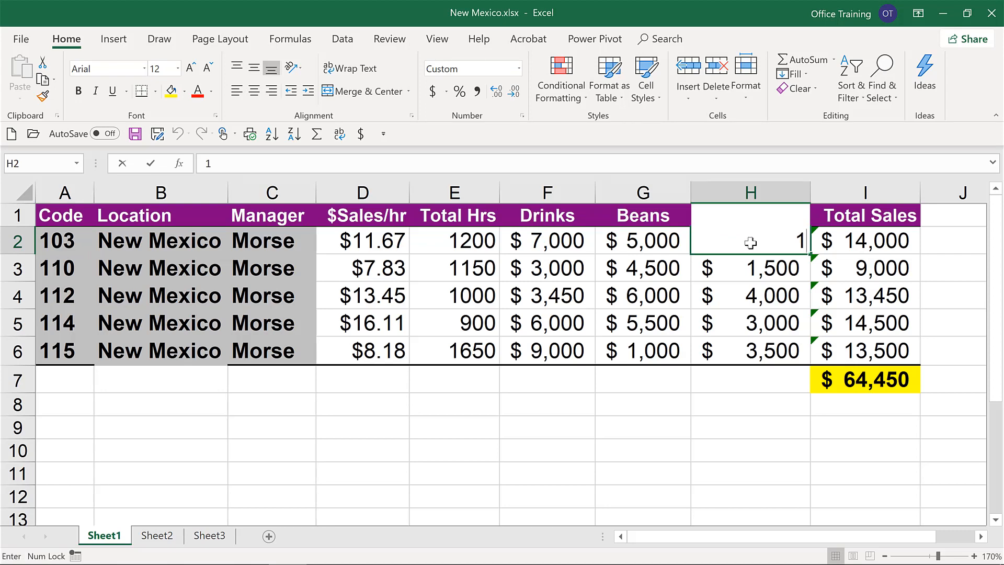
type("00000")
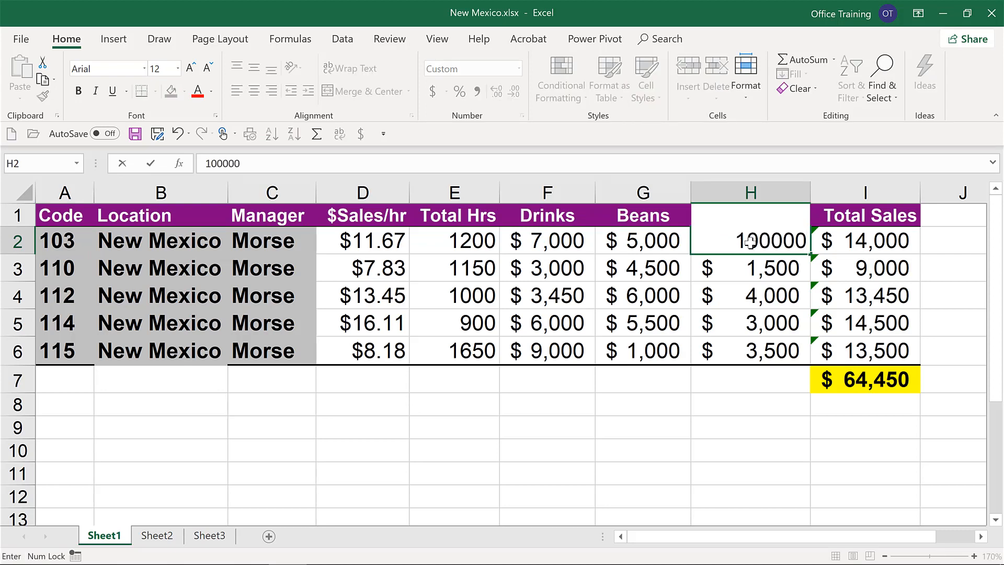
key("ctrl+Return")
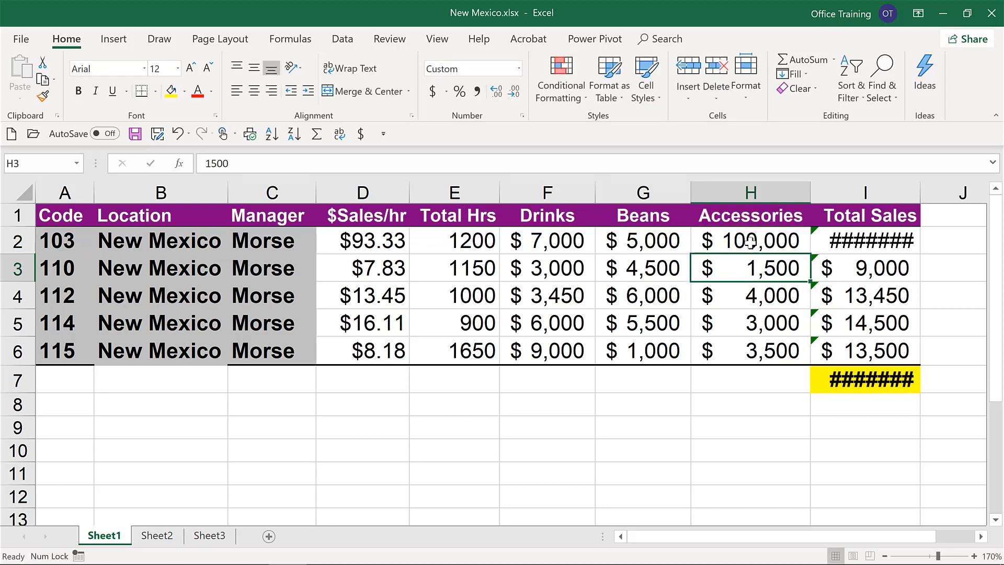
Fit the Total Sales column's width to its contents and save New Mexico.xlsx
double_click(915, 192)
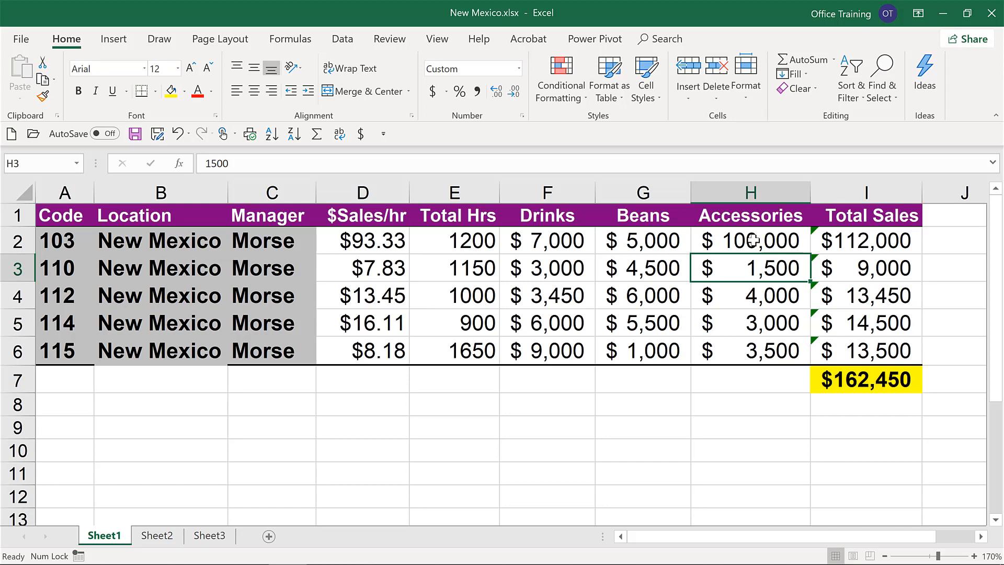
key("ctrl+s")
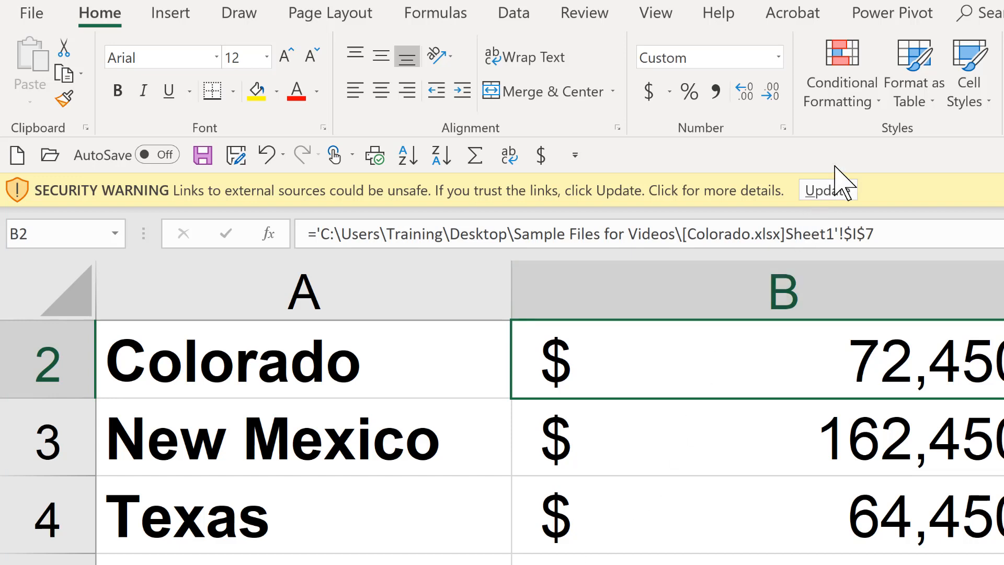
Try to update the external links in Sales Summary.xlsx, cancelling the file selection for Colorado.xlsx
left_click(827, 190)
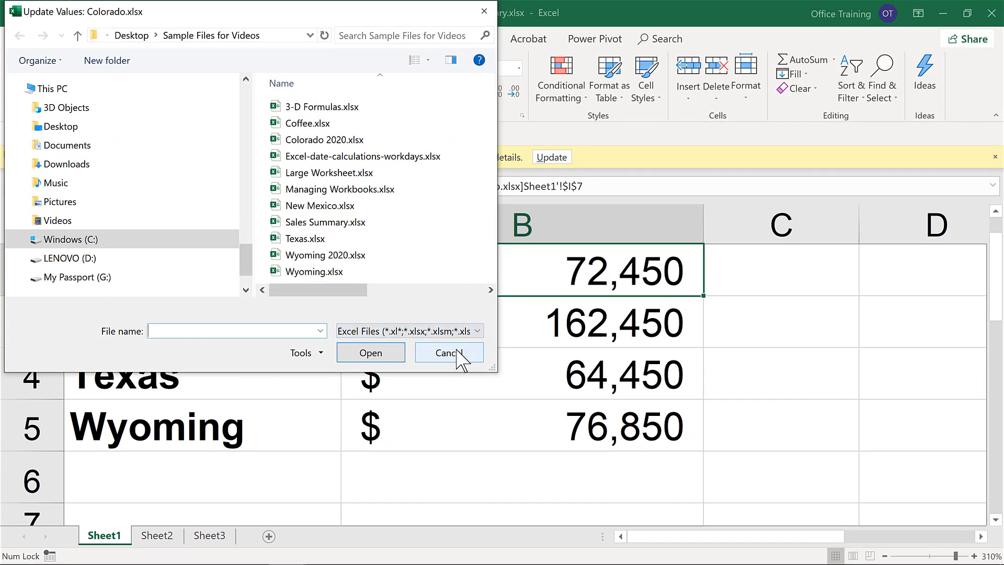
left_click(449, 353)
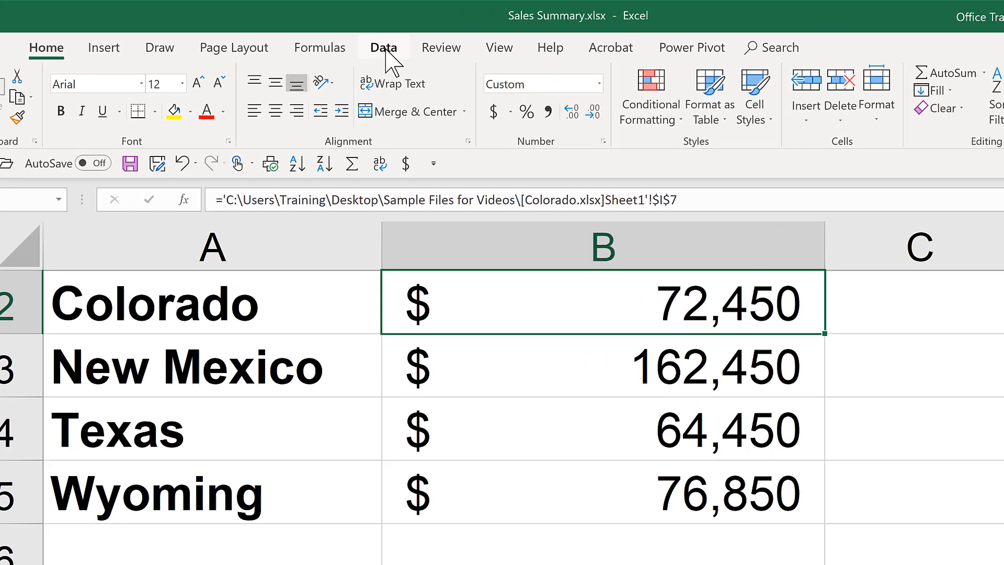
Update the values of all four linked source workbooks through Edit Links, choosing Colorado 2020.xlsx as the file for Colorado.xlsx
left_click(345, 41)
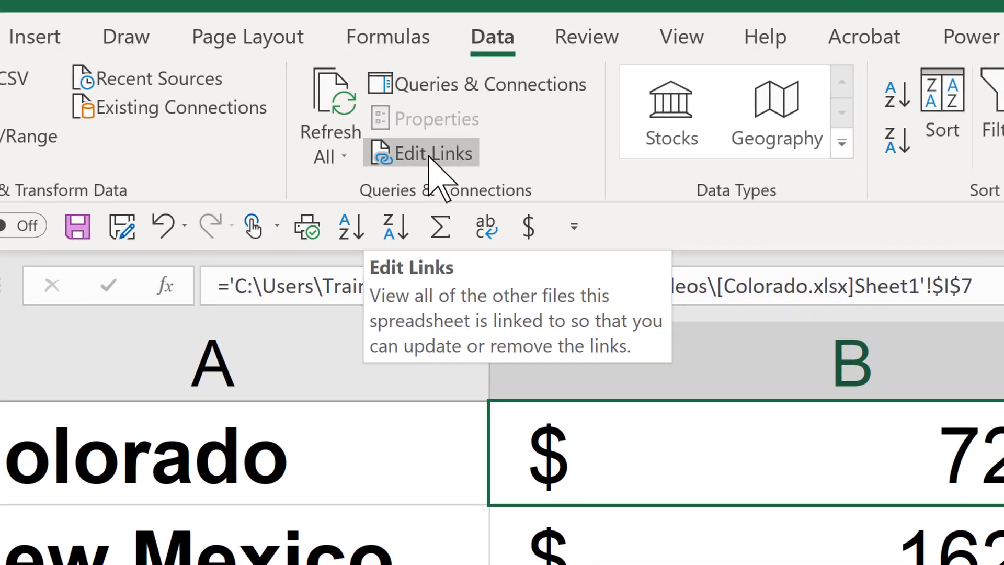
left_click(466, 196)
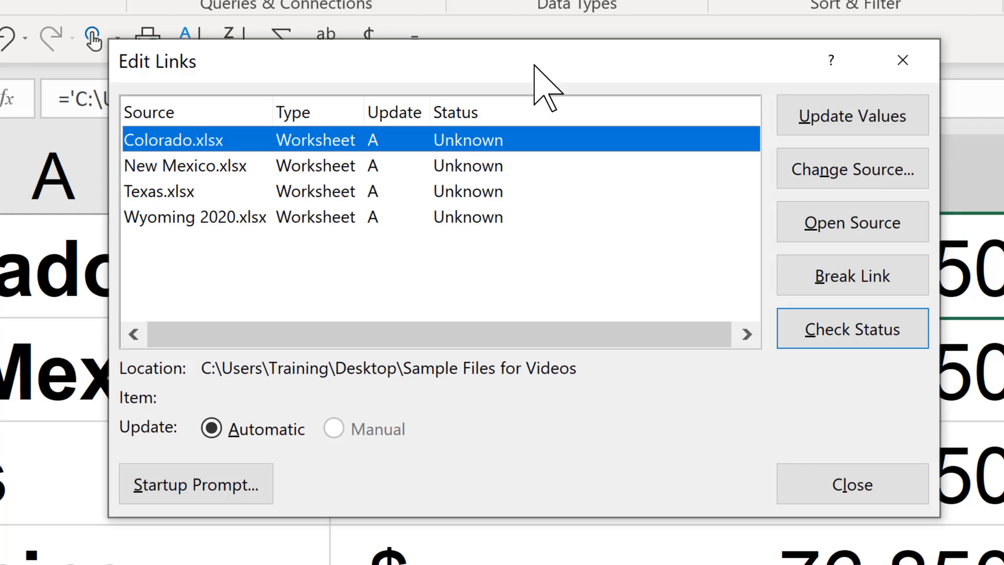
left_click(359, 220, "shift")
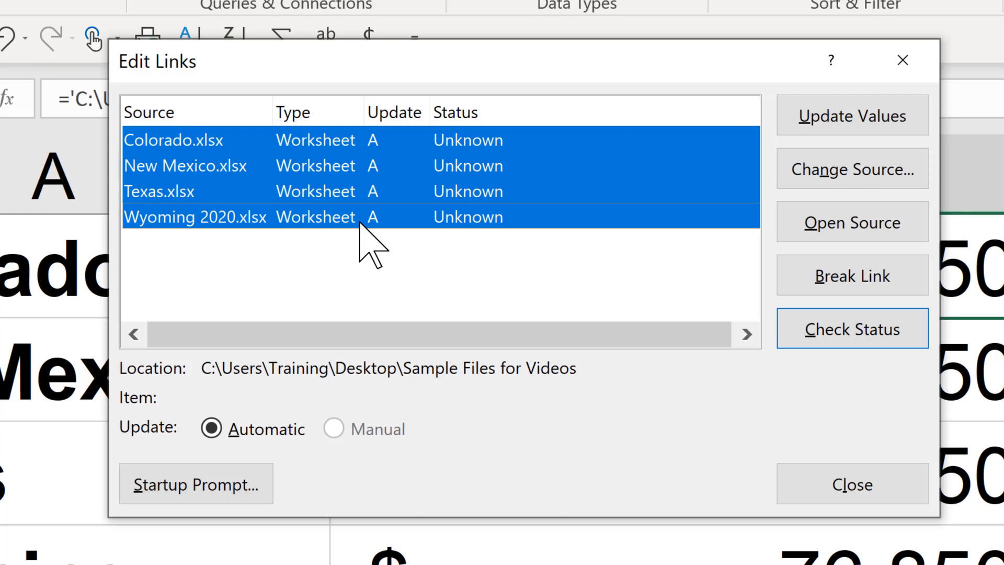
left_click(872, 108)
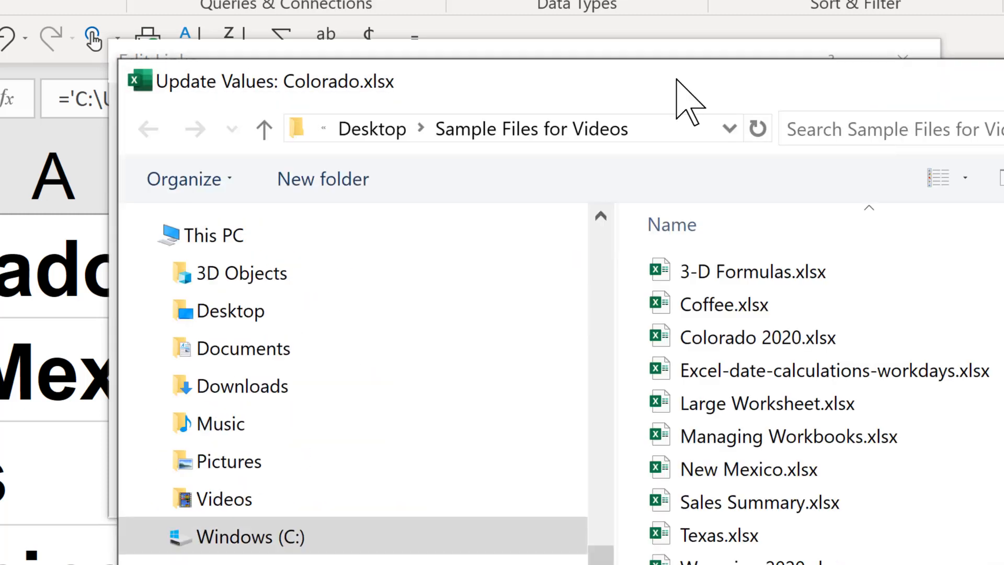
left_click_drag(676, 80, 786, 75)
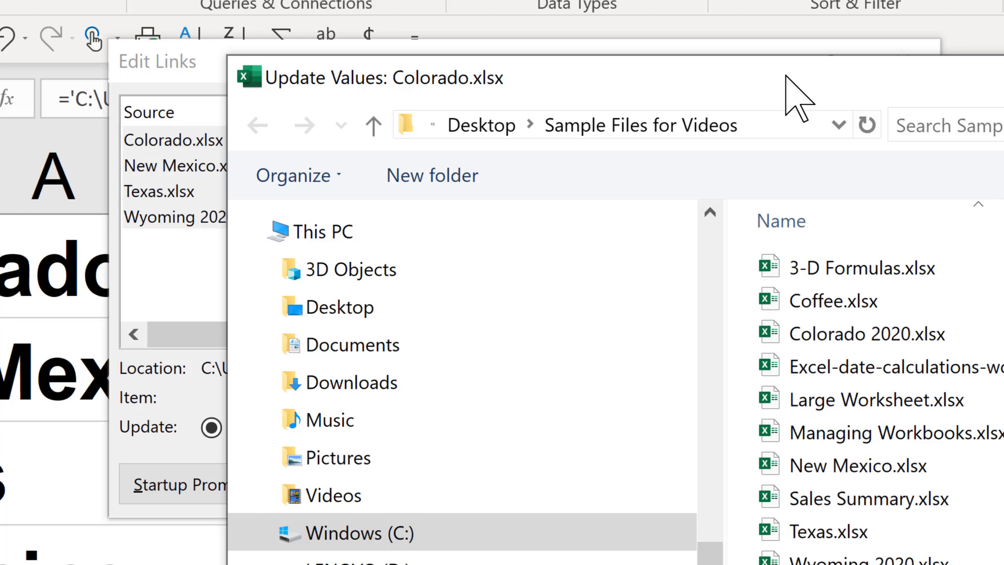
left_click(864, 336)
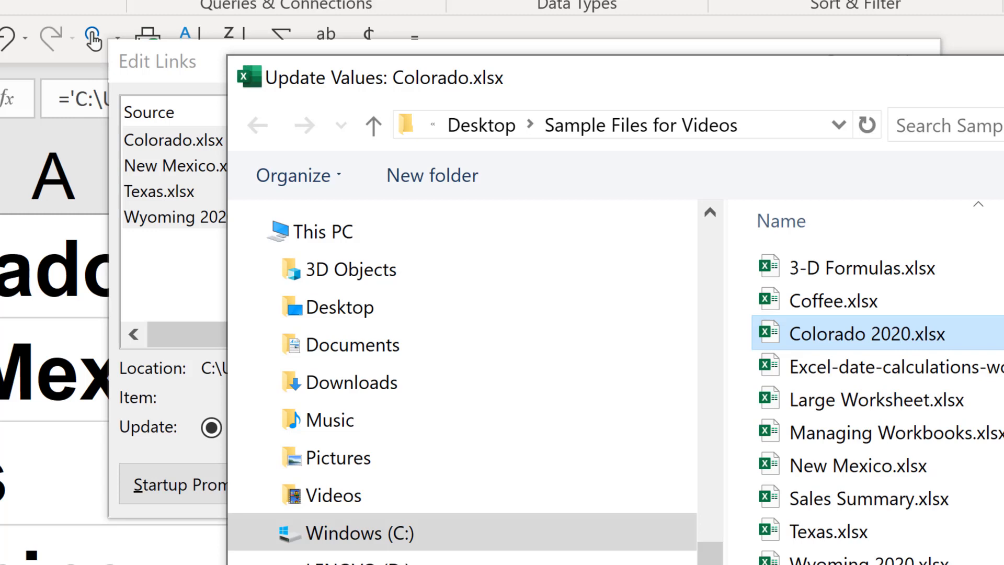
key("Return")
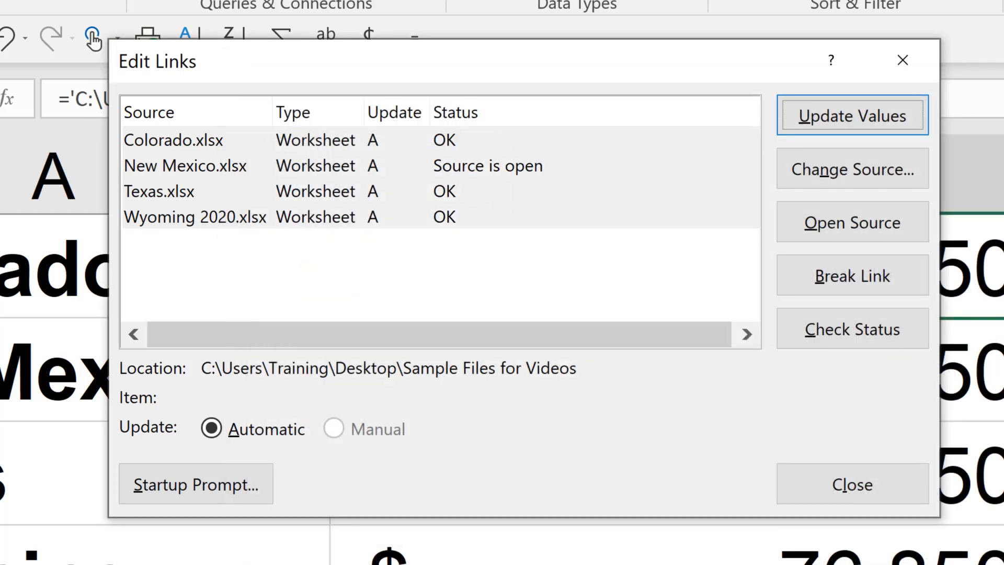
Change the Colorado.xlsx link source to Colorado 2020.xlsx and open the Texas.xlsx source from the list of links
left_click(315, 142)
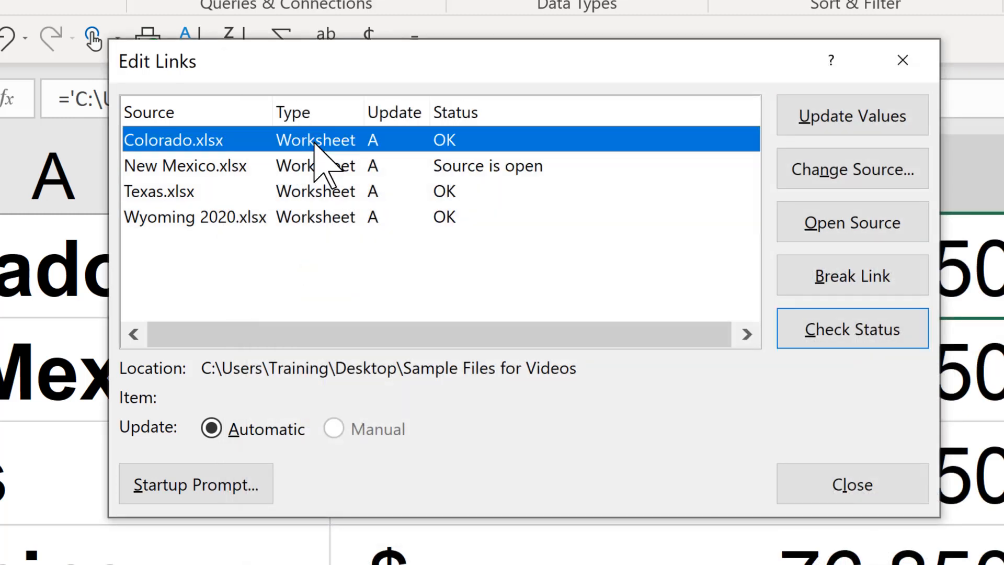
left_click(837, 167)
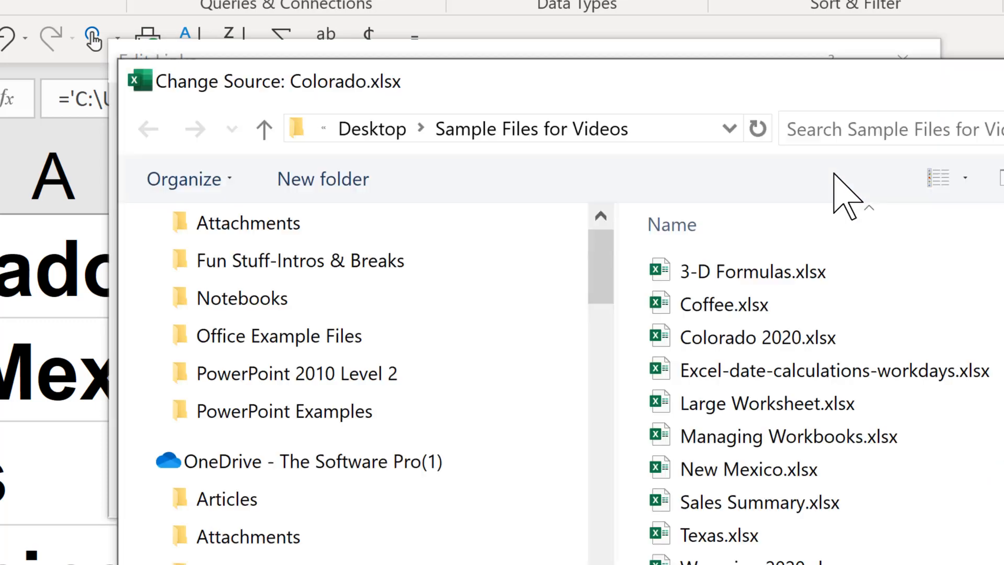
double_click(779, 340)
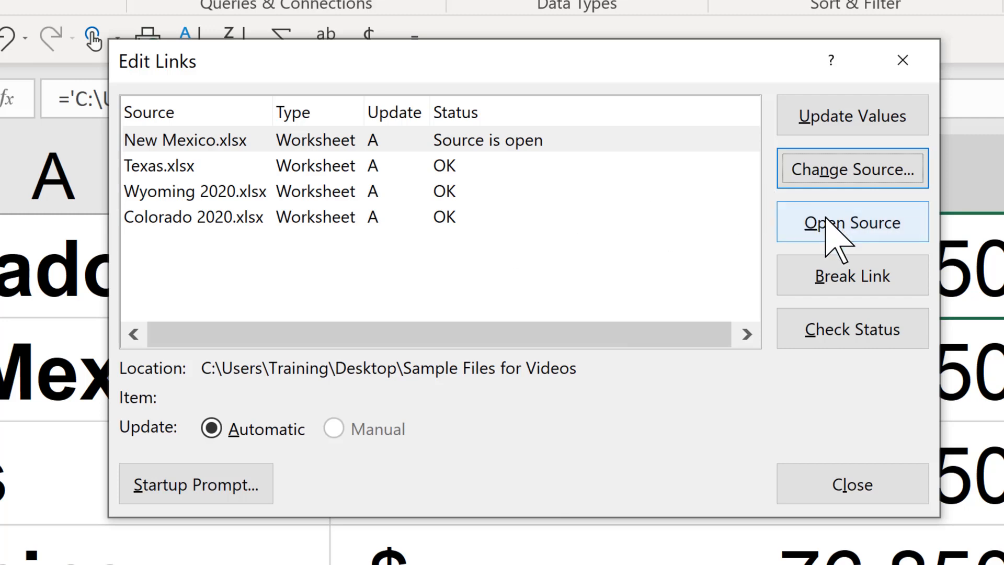
left_click(347, 166)
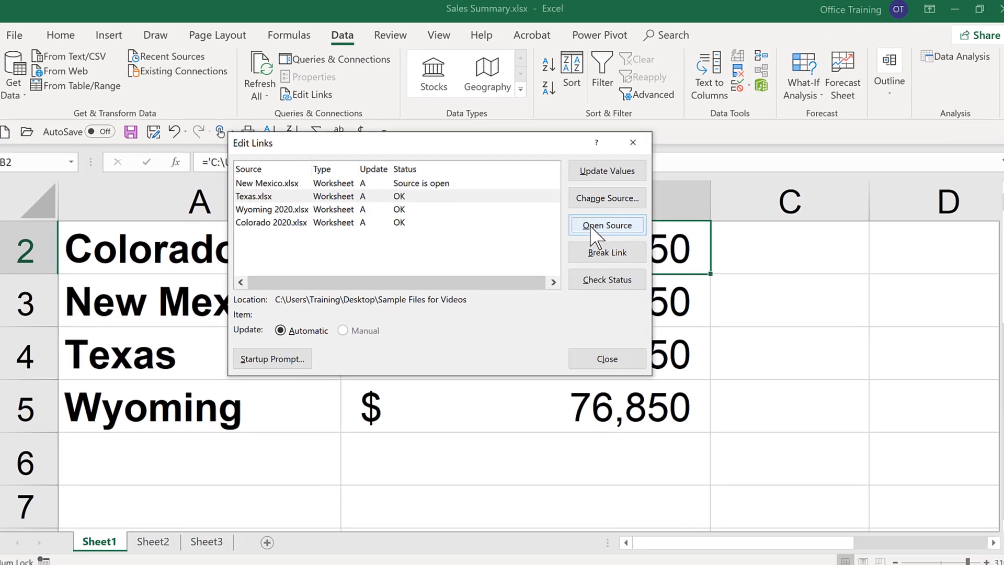
left_click(748, 231)
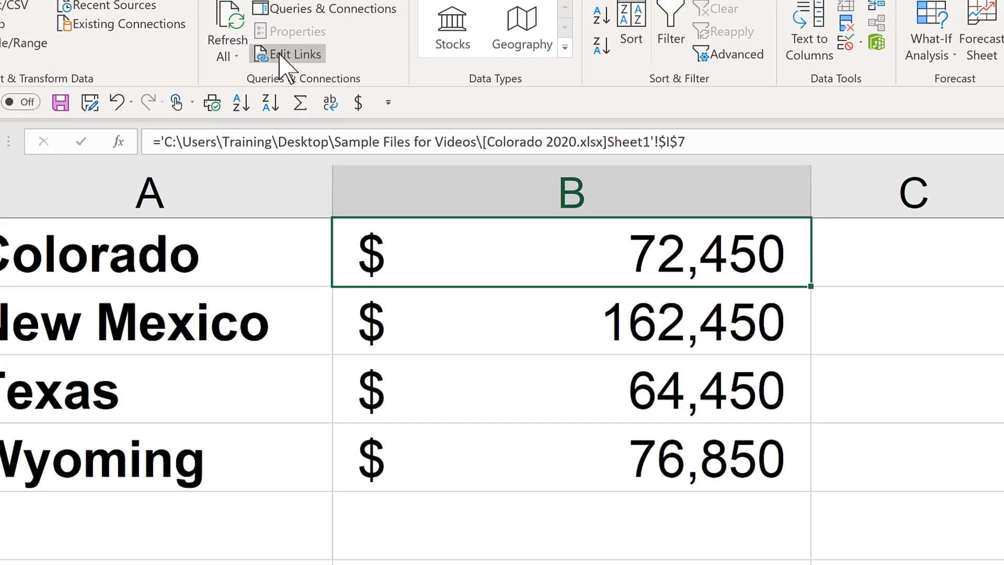
Change the source of the Wyoming 2020.xlsx link to Wyoming.xlsx in the Sample Files for Videos folder and close Edit Links
left_click(310, 96)
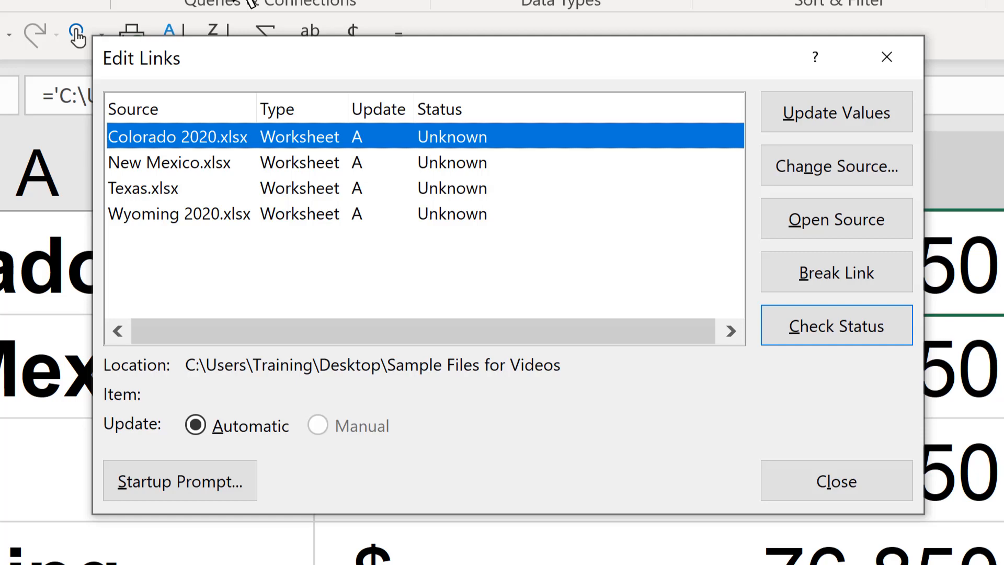
left_click(213, 213)
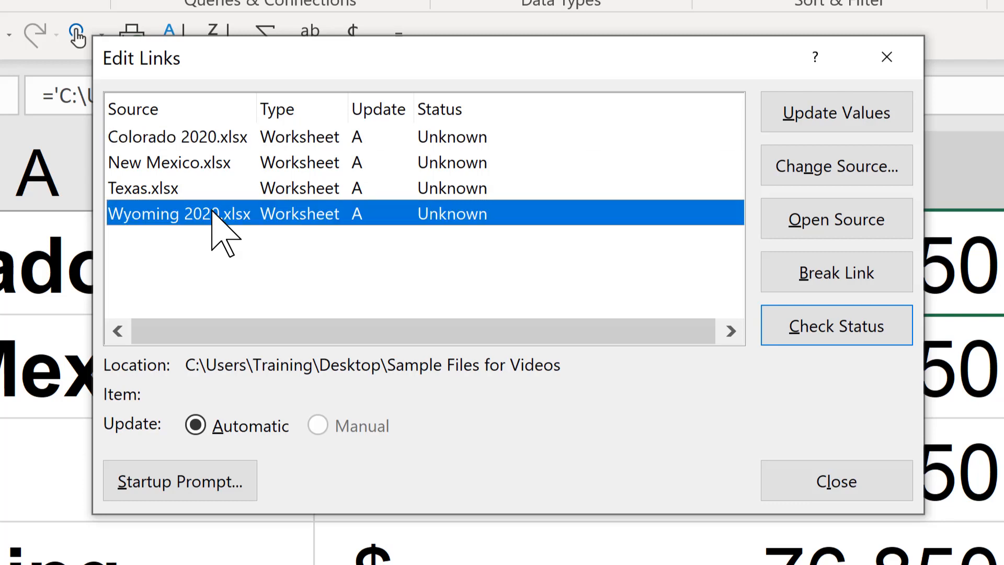
left_click(841, 172)
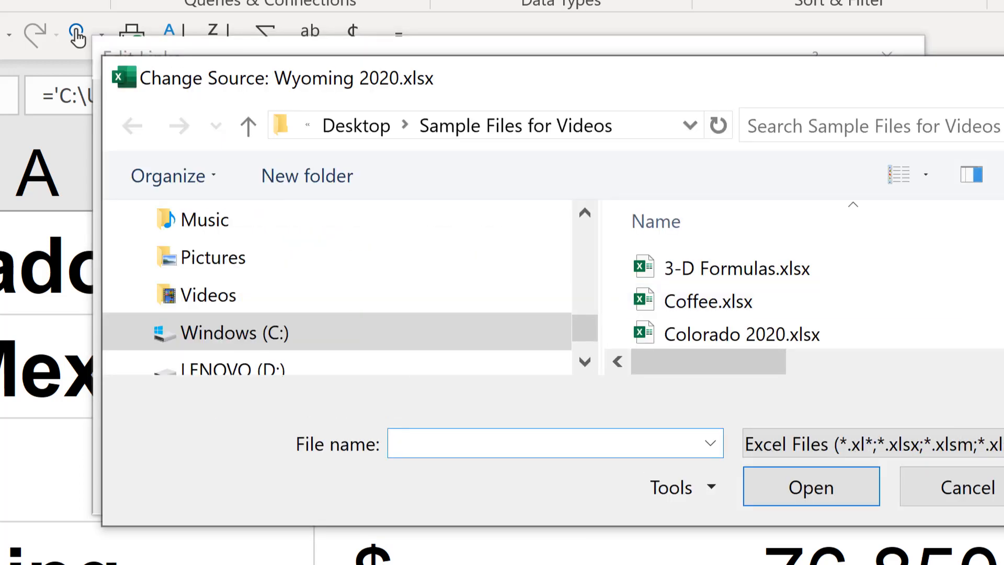
scroll(806, 301, "down", 2)
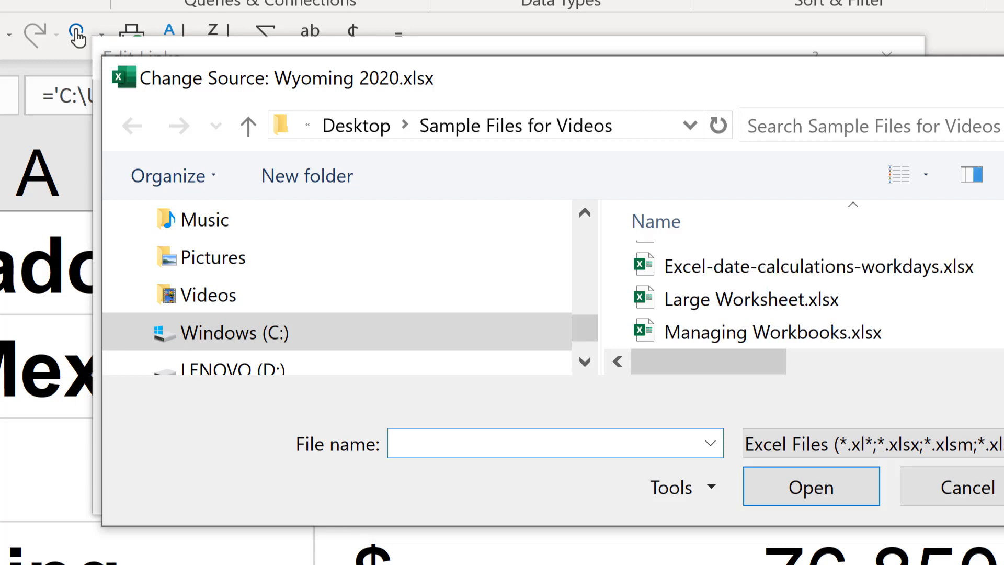
scroll(806, 301, "down", 3)
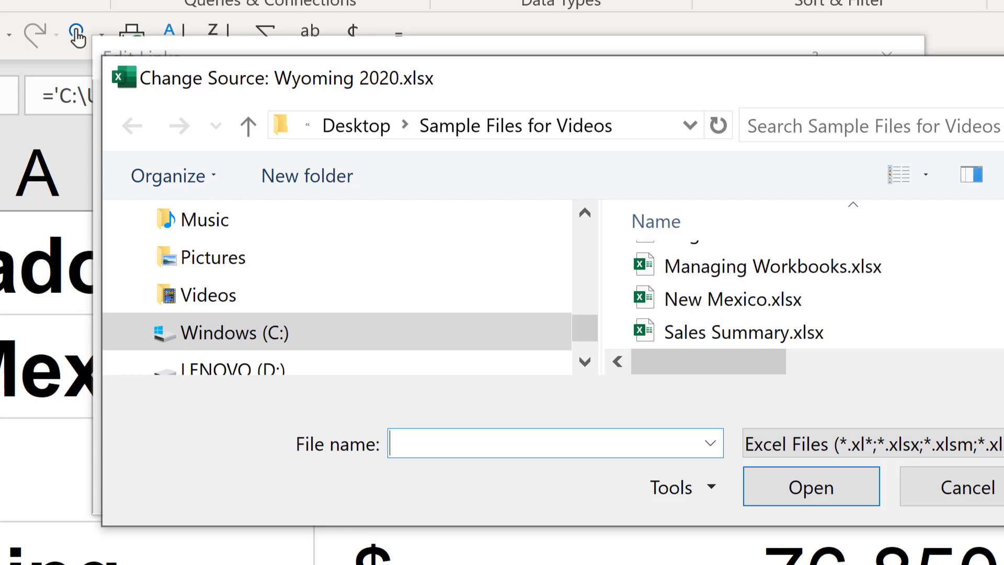
left_click(706, 337)
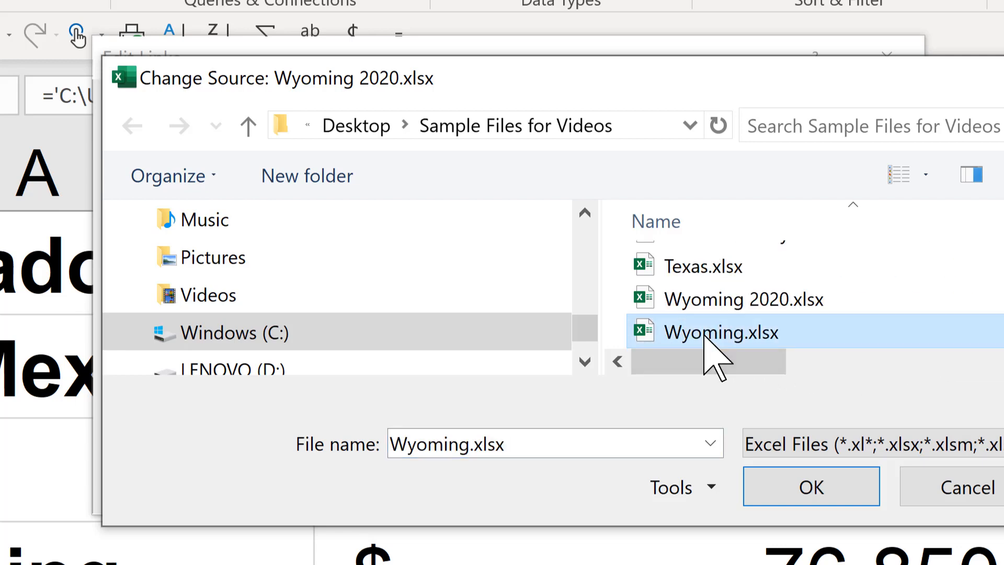
left_click(801, 486)
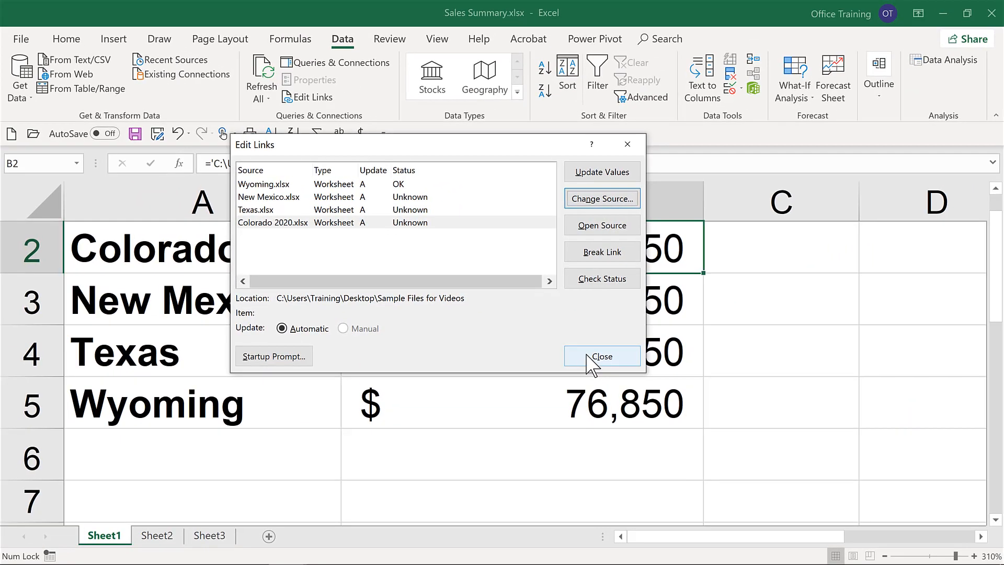
left_click(591, 361)
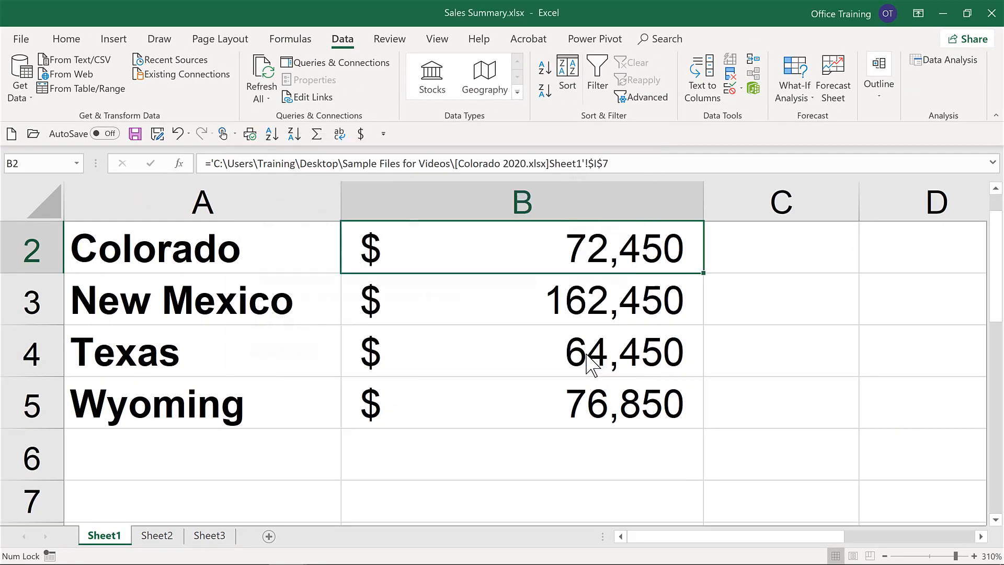
Save Sales Summary.xlsx and save a copy of it under the name Sales Summary-Final.xlsx
left_click(522, 286)
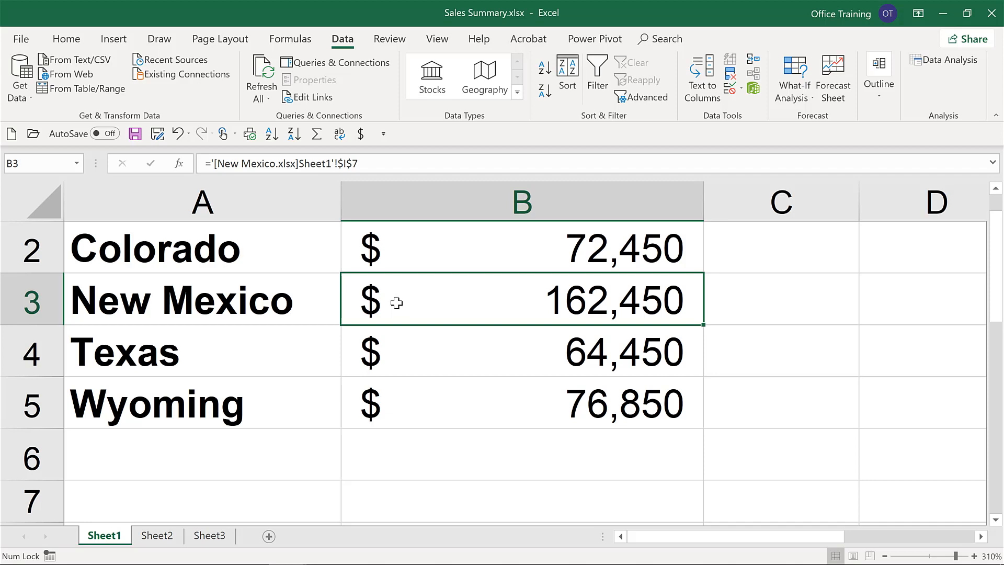
key("ctrl+s")
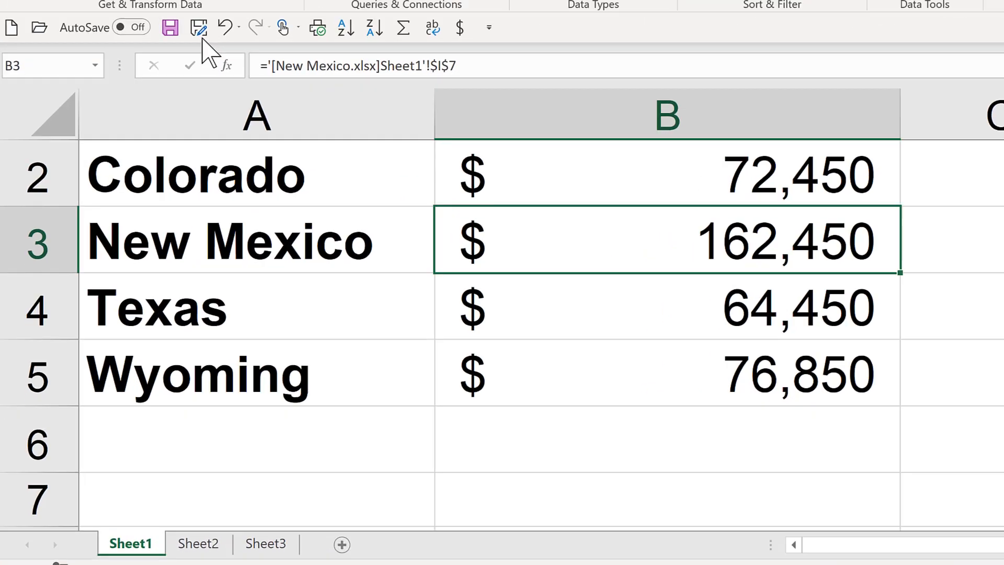
left_click(158, 135)
key("End")
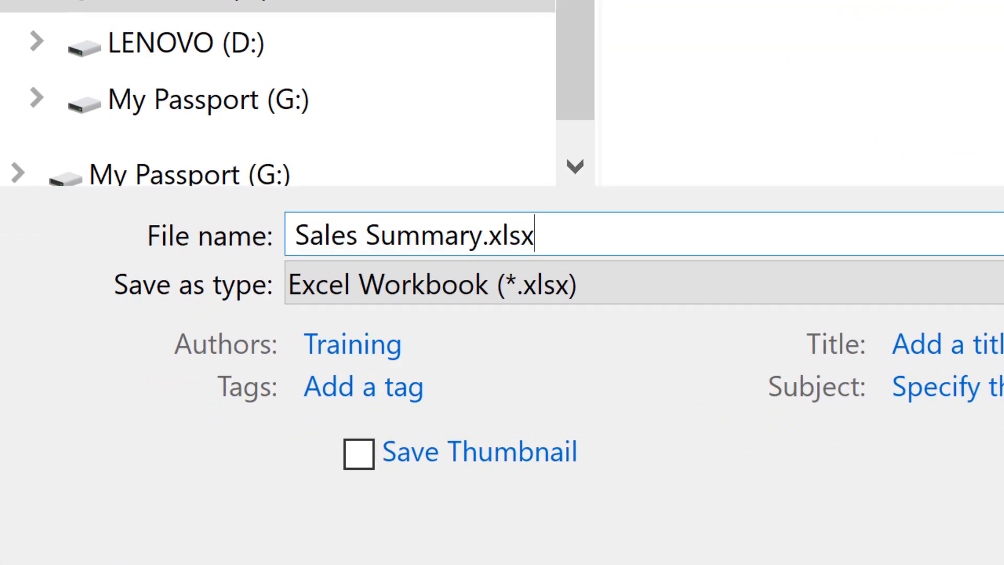
key("Left")
key("Left")
key("Left")
key("Left")
key("Left")
type("-Final")
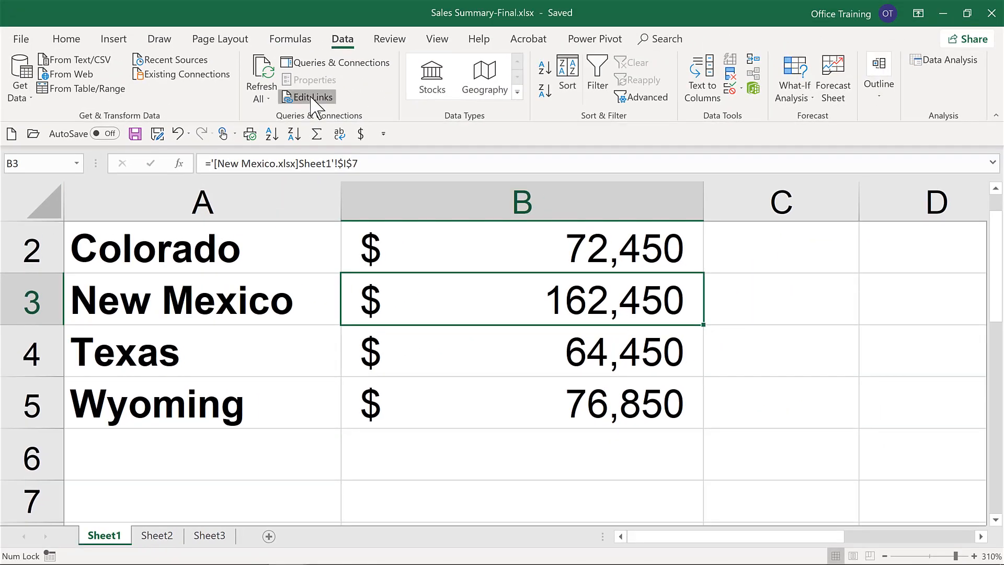
Break the links to all four source workbooks and save Sales Summary-Final.xlsx
left_click(313, 97)
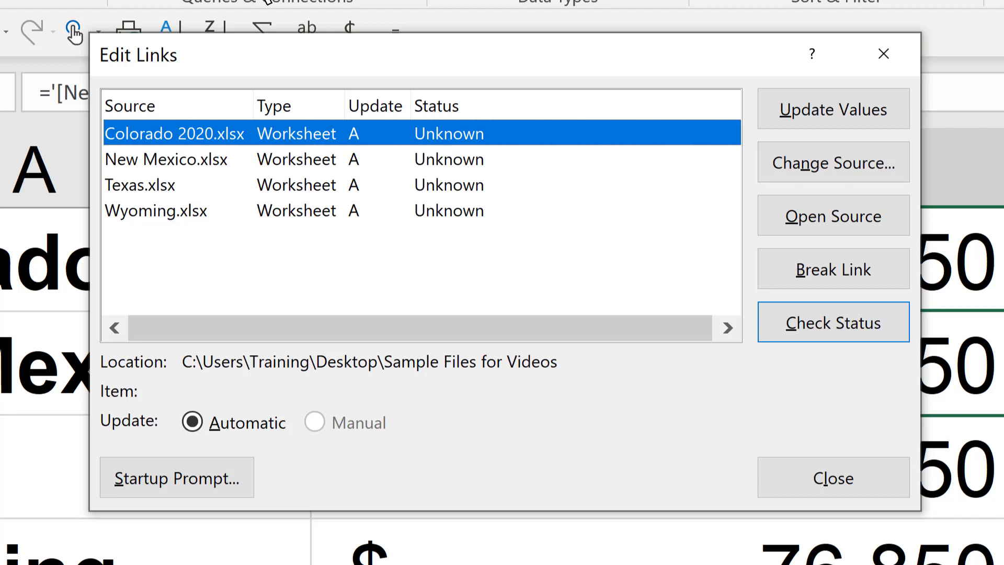
left_click(187, 218, "shift")
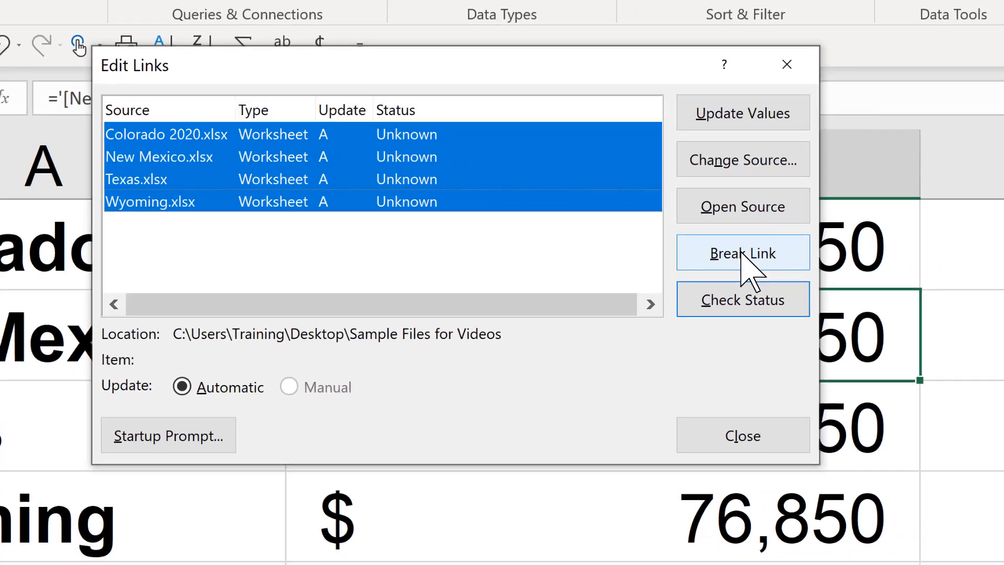
left_click(742, 255)
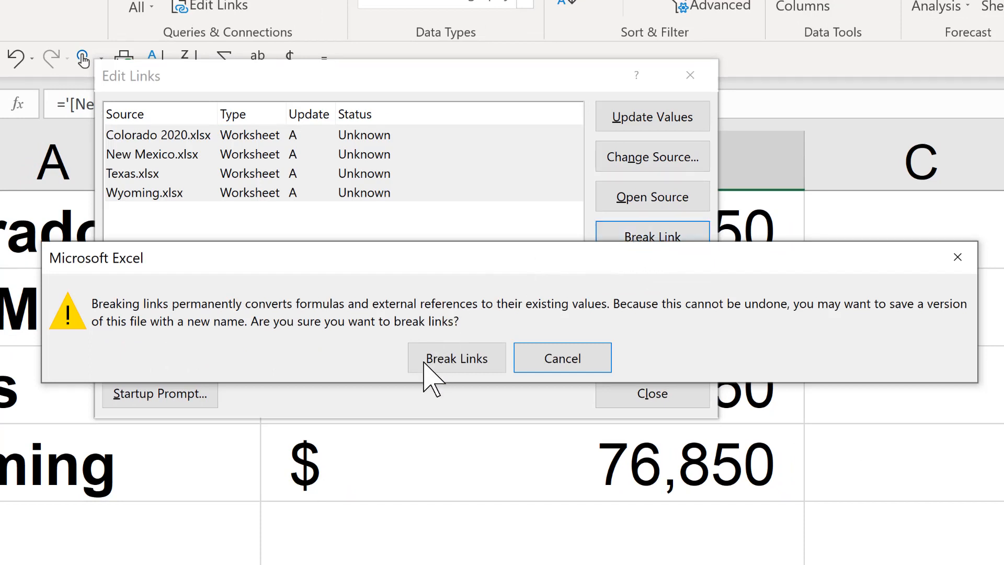
left_click(460, 360)
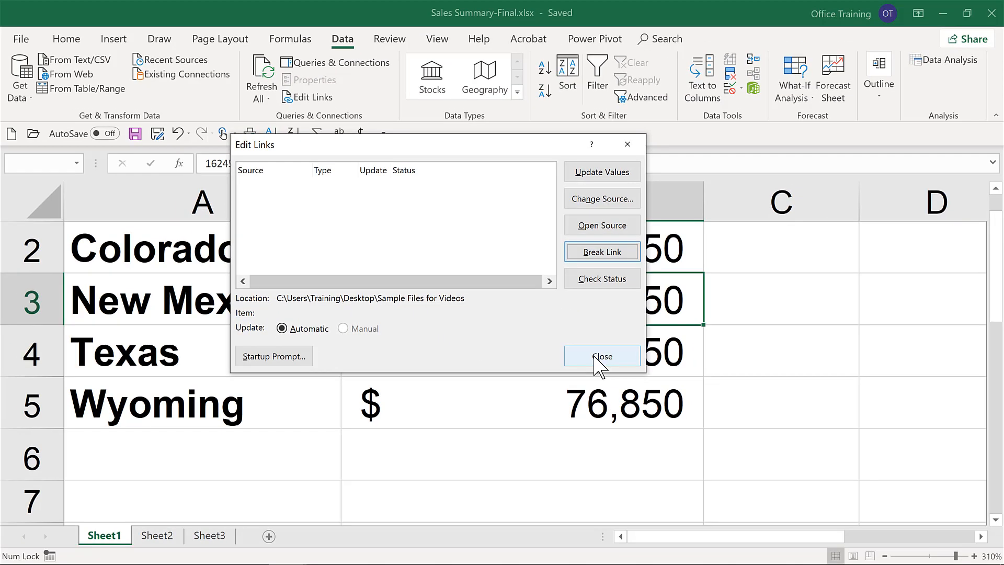
left_click(600, 359)
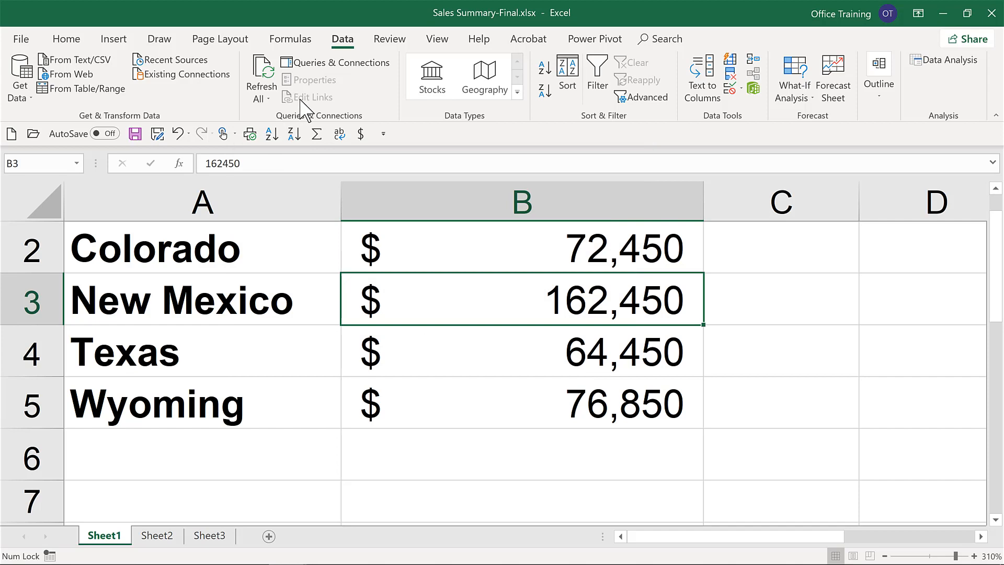
left_click(408, 253)
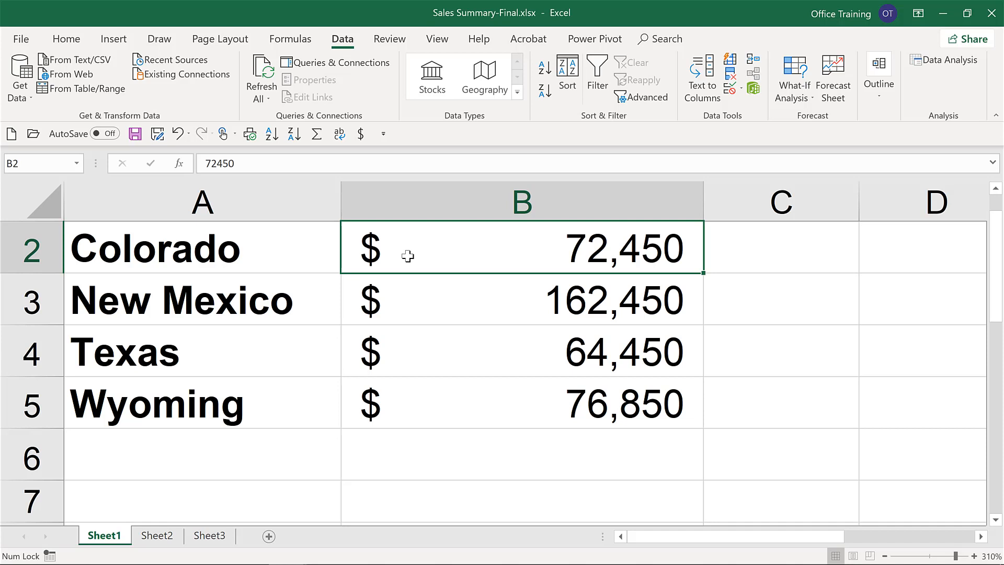
key("ctrl+s")
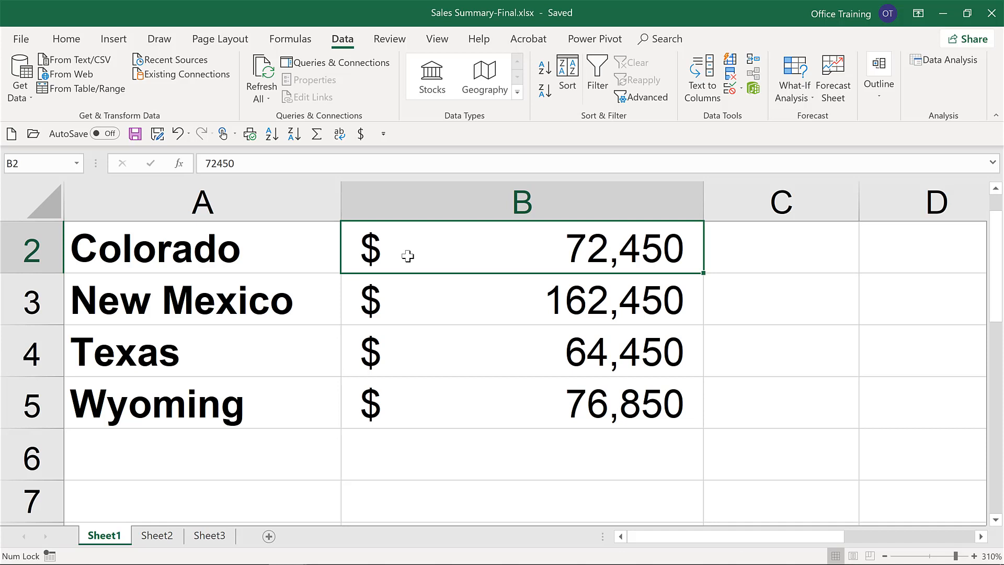